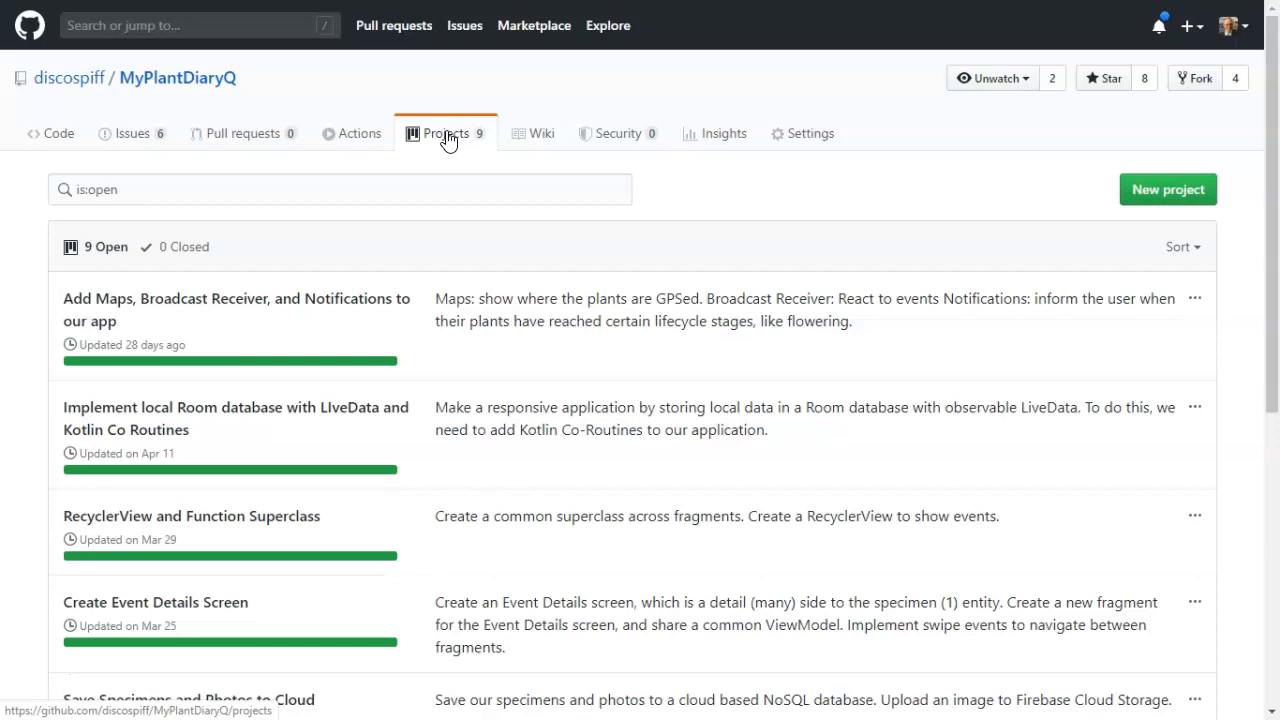
# Step: Start a new project board named RAID, with Risks, Assumptions, Issues and Dependencies on separate lines of its description
pyautogui.click(1172, 190)
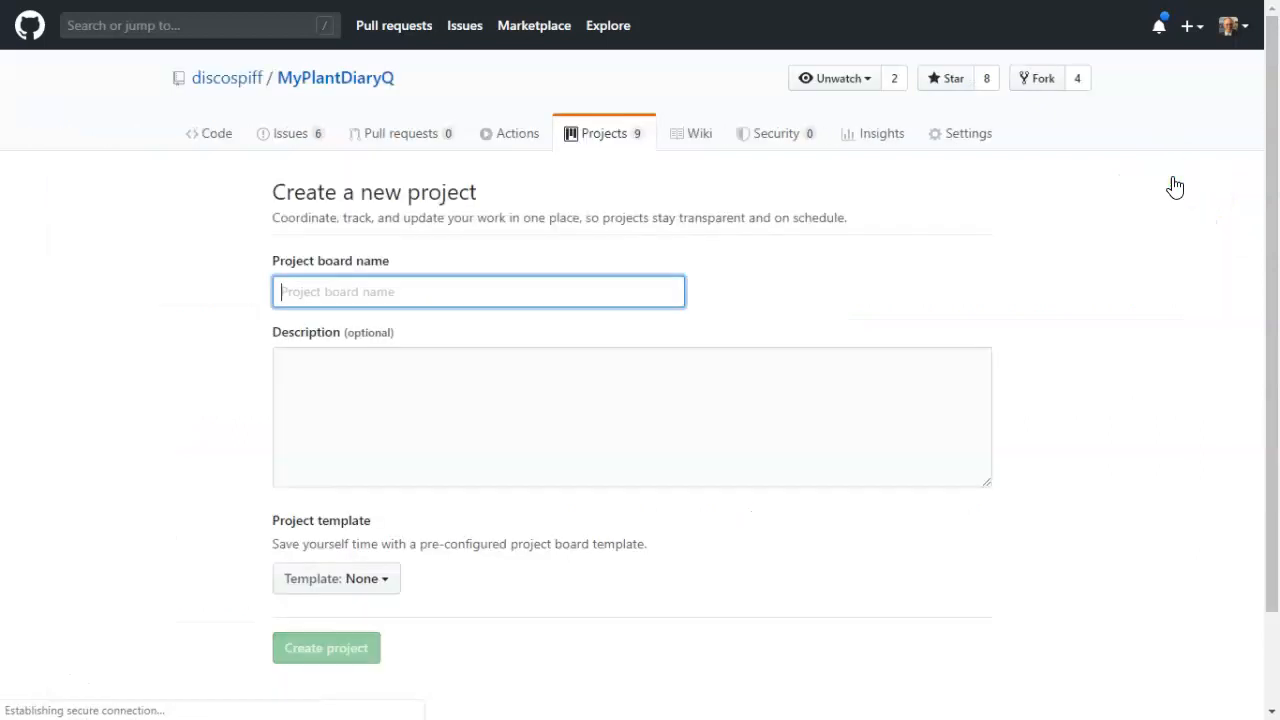
pyautogui.write('RAID')
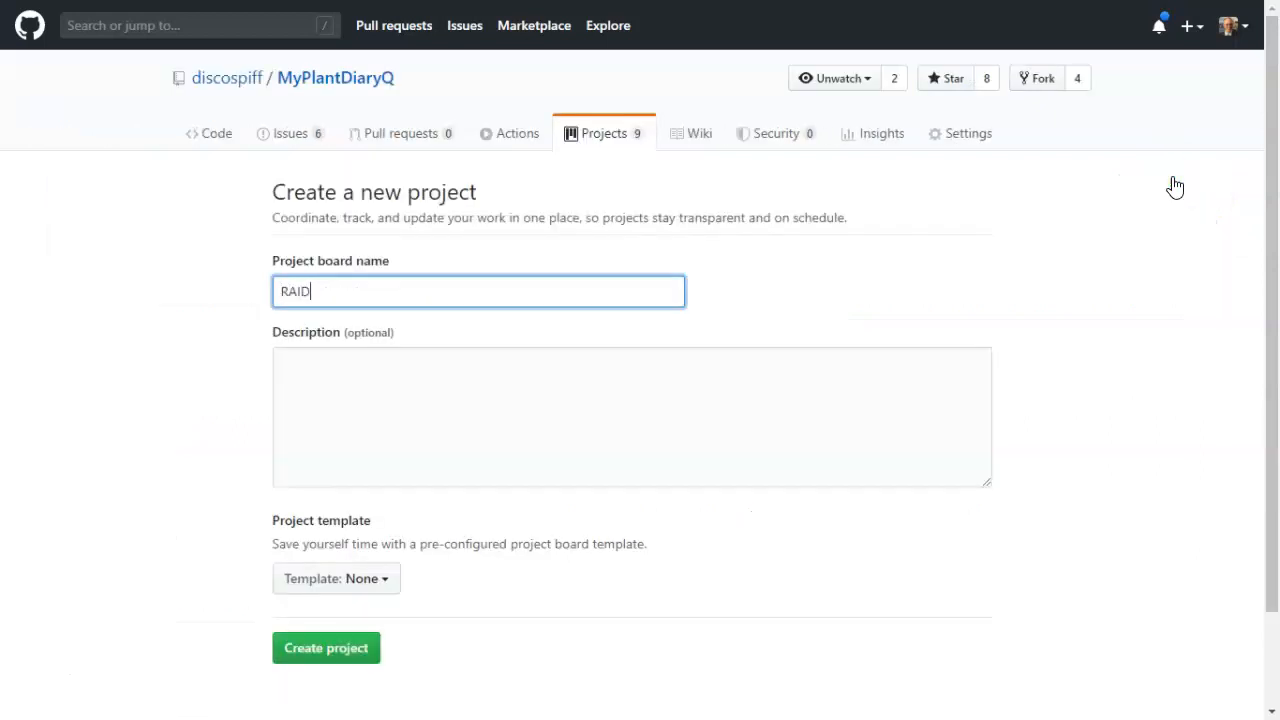
pyautogui.click(754, 414)
pyautogui.write('R')
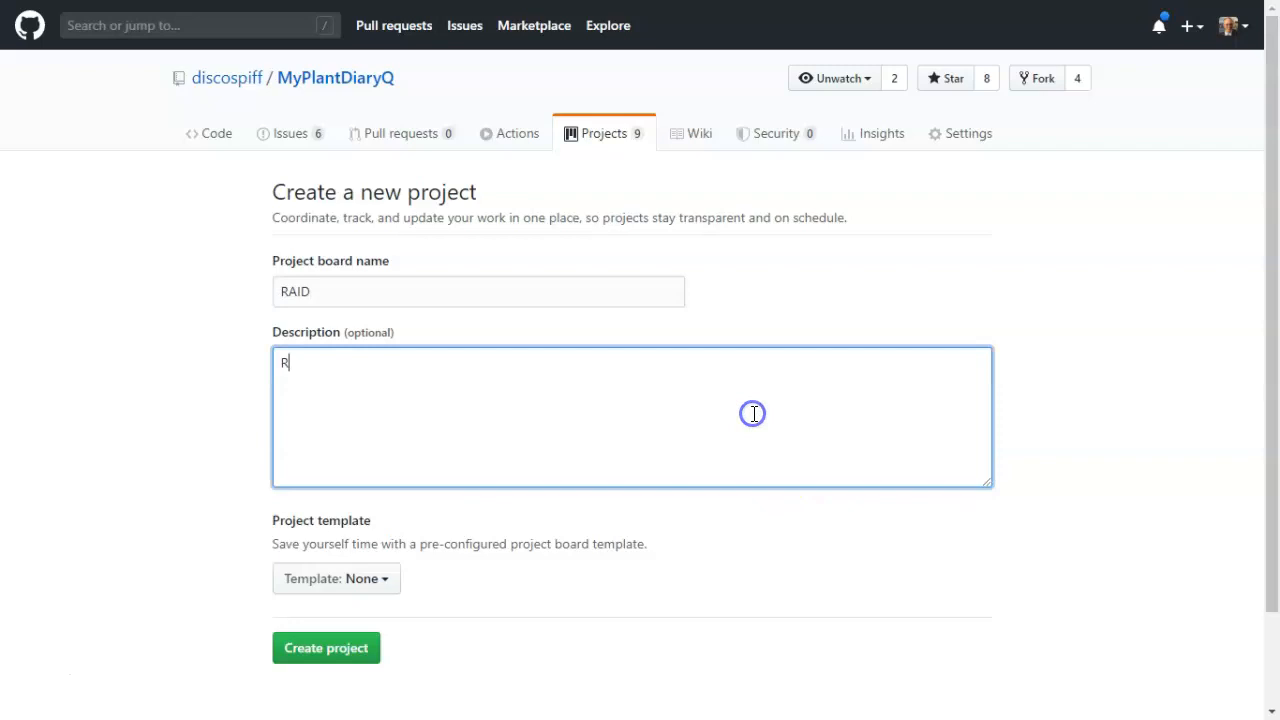
pyautogui.write('sisks')
pyautogui.write('Assumptions')
pyautogui.click(514, 405)
pyautogui.press('Return')
pyautogui.write('Issu')
pyautogui.write('Depde')
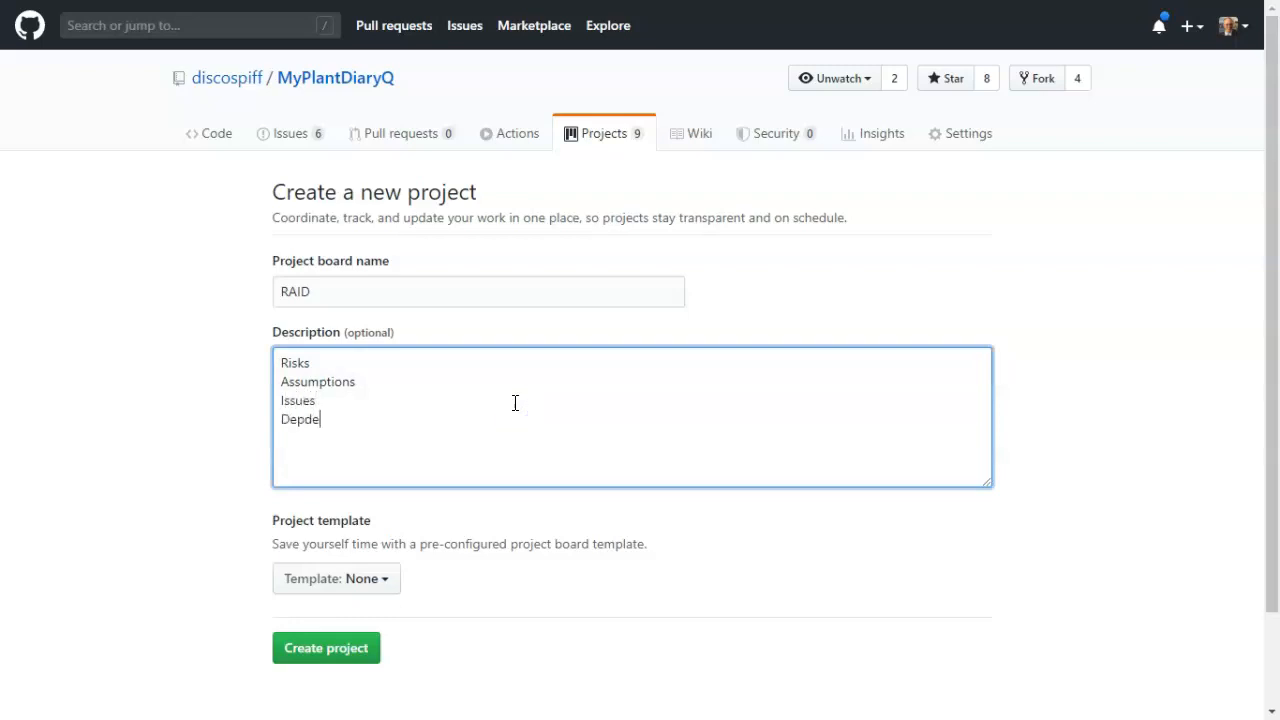
pyautogui.press('BackSpace')
pyautogui.press('BackSpace')
pyautogui.write('endencies')
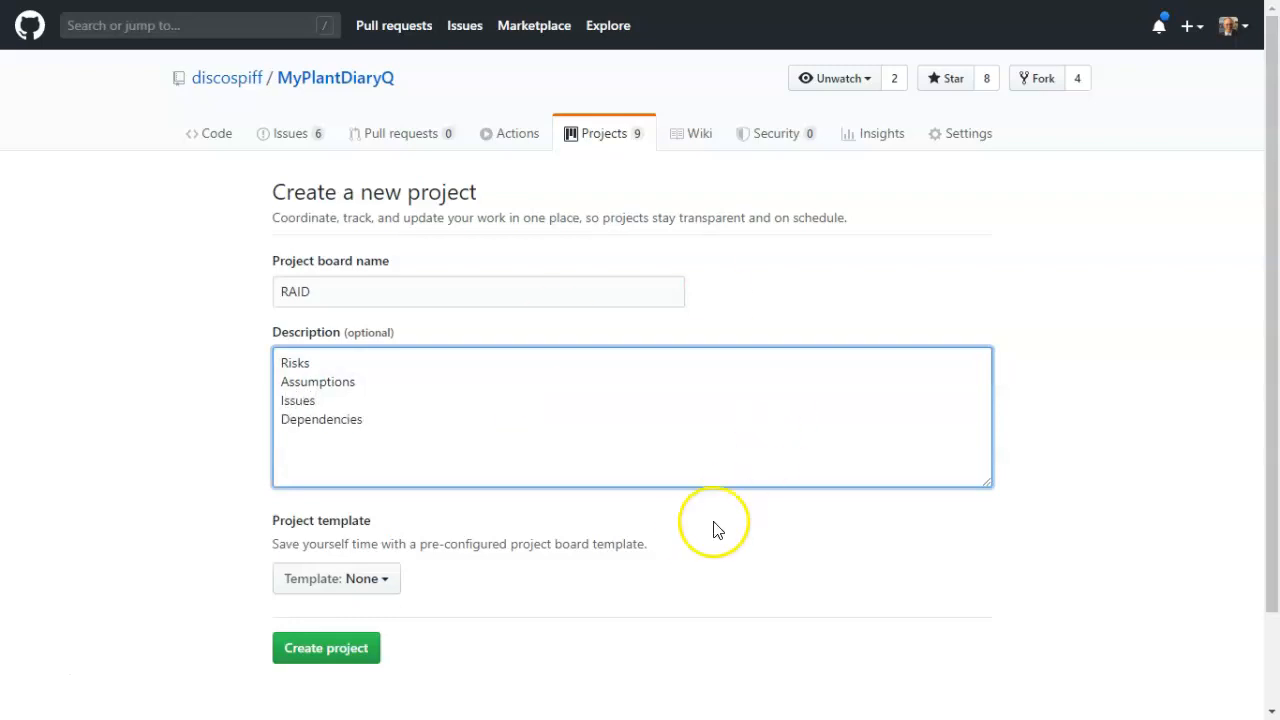
# Step: Apply the Basic kanban template to the RAID board and create the project
pyautogui.click(383, 588)
pyautogui.scroll(-3, 394, 606)
pyautogui.click(447, 484)
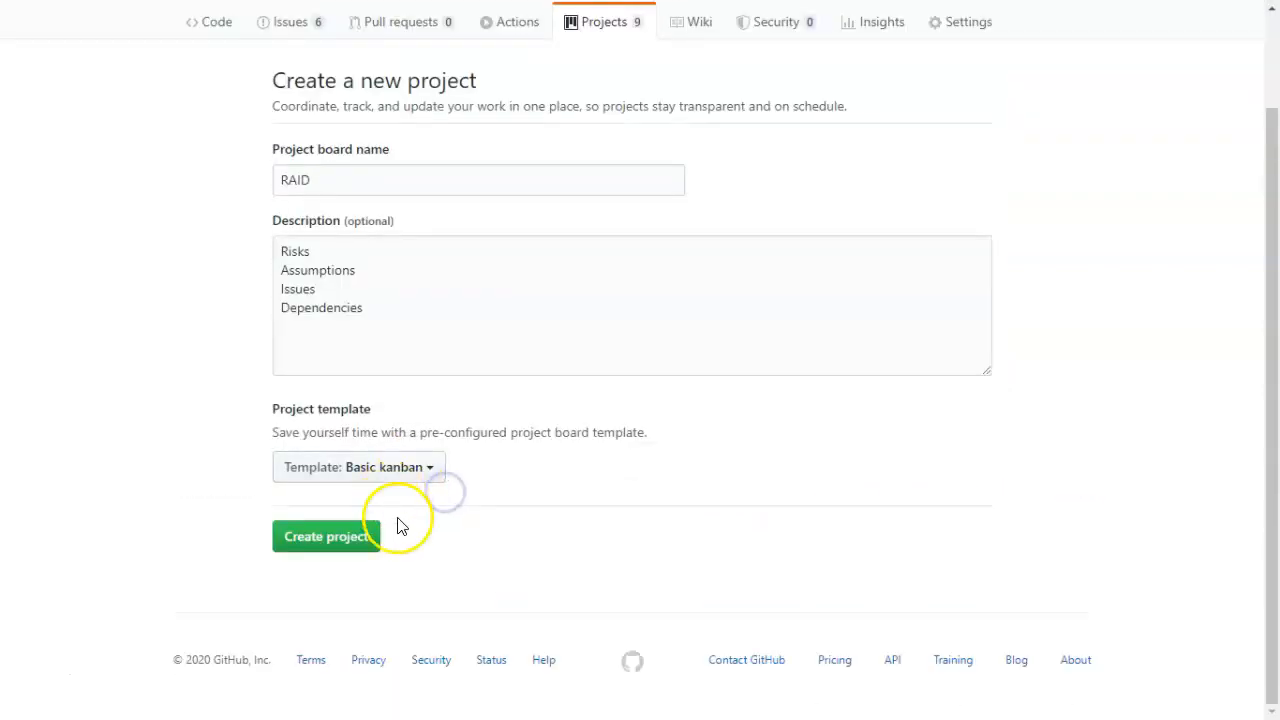
pyautogui.click(330, 540)
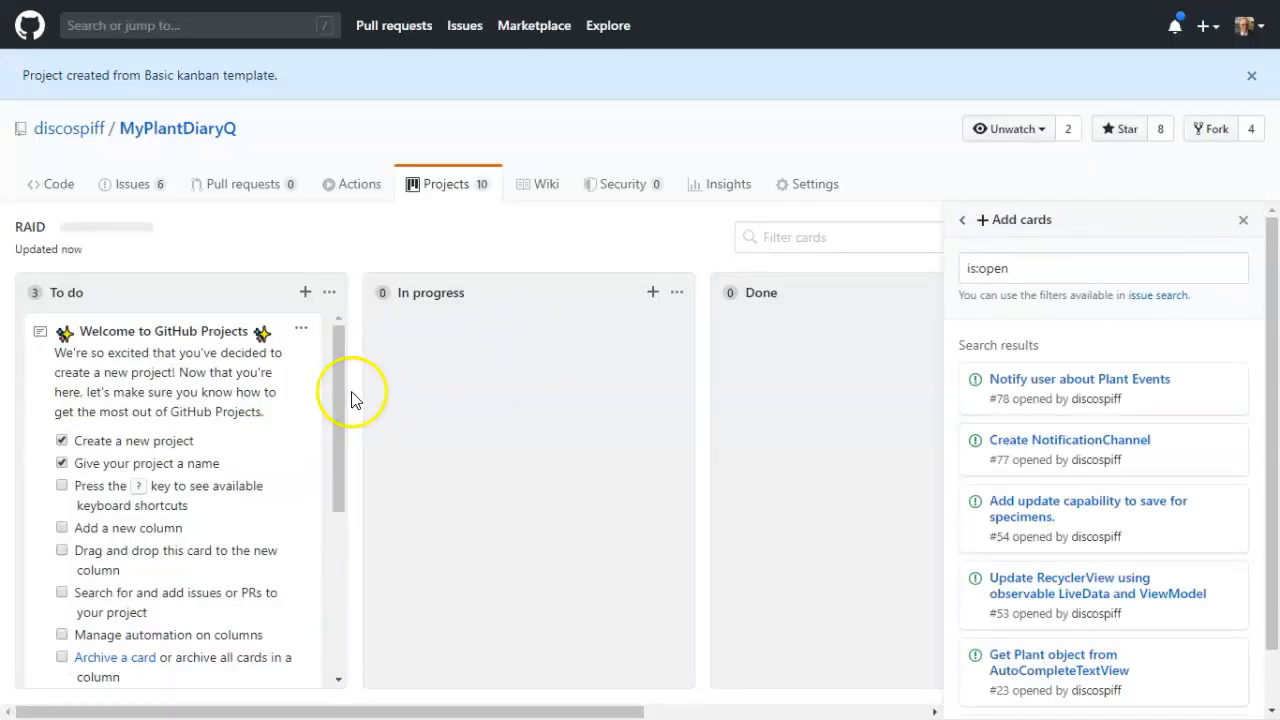
# Step: Archive the three sample cards in the To do column: Welcome to GitHub Projects, Cards and Automation
pyautogui.click(301, 330)
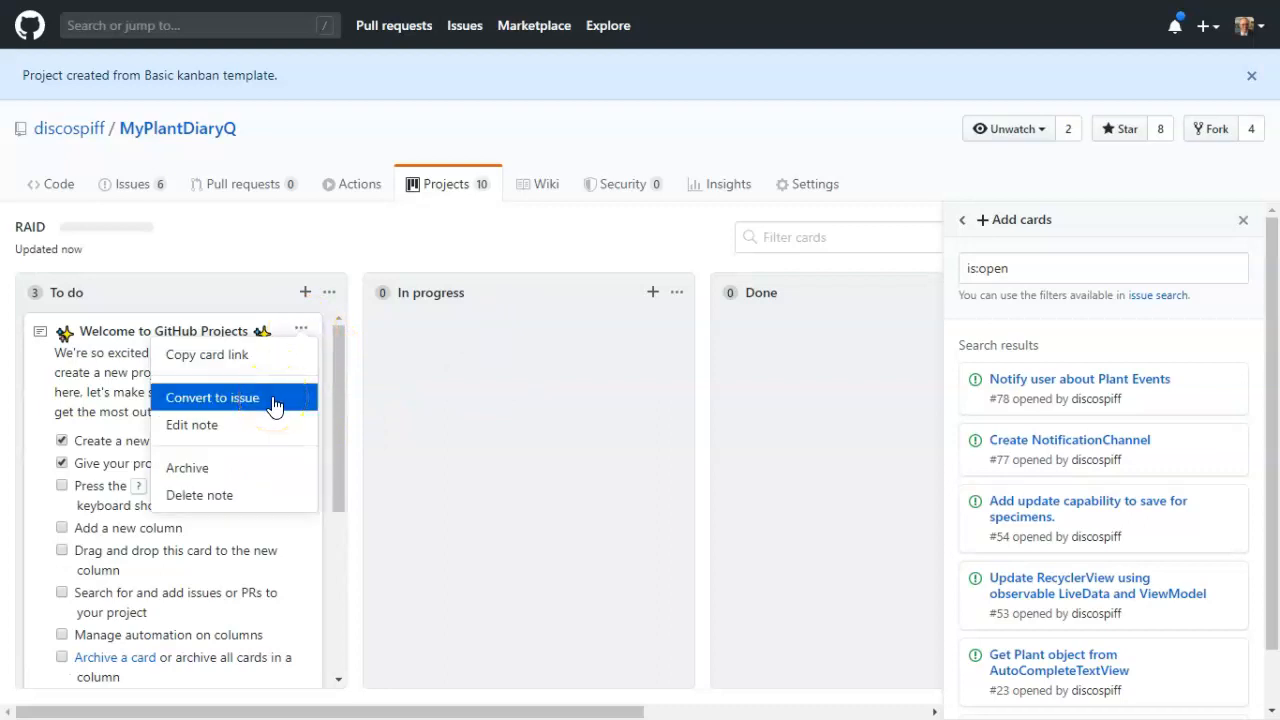
pyautogui.click(266, 466)
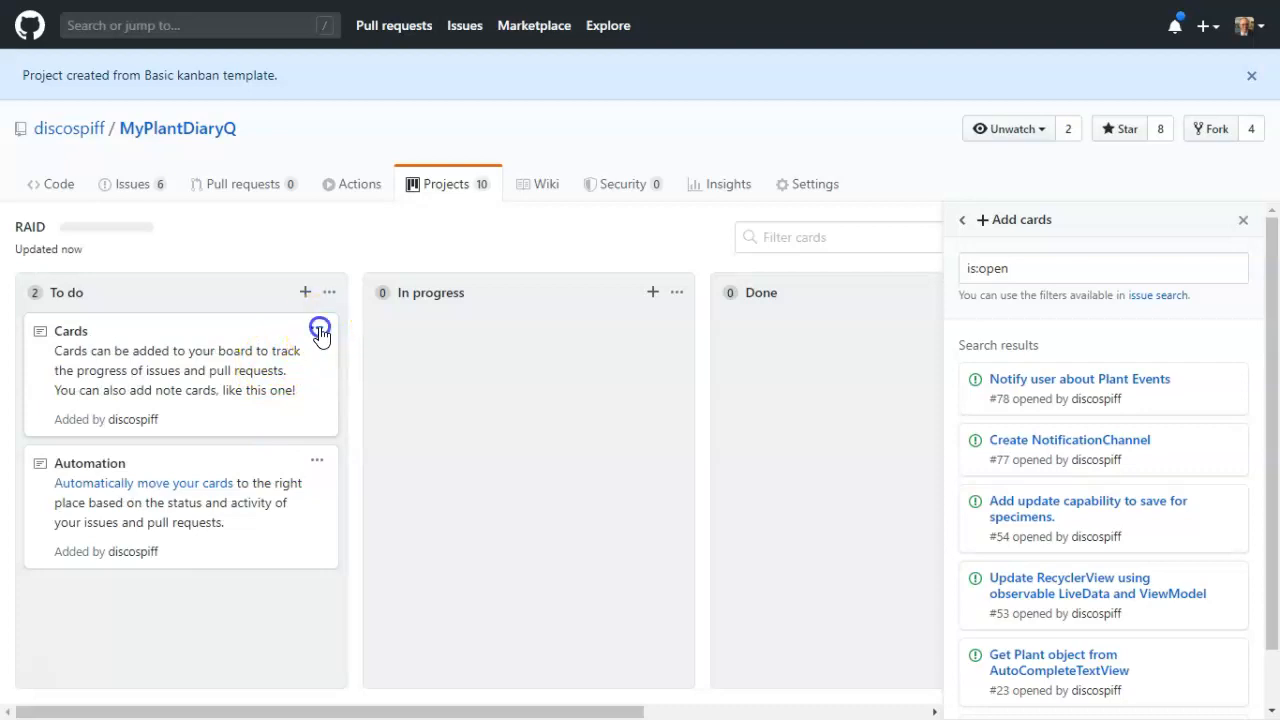
pyautogui.click(319, 330)
pyautogui.click(268, 462)
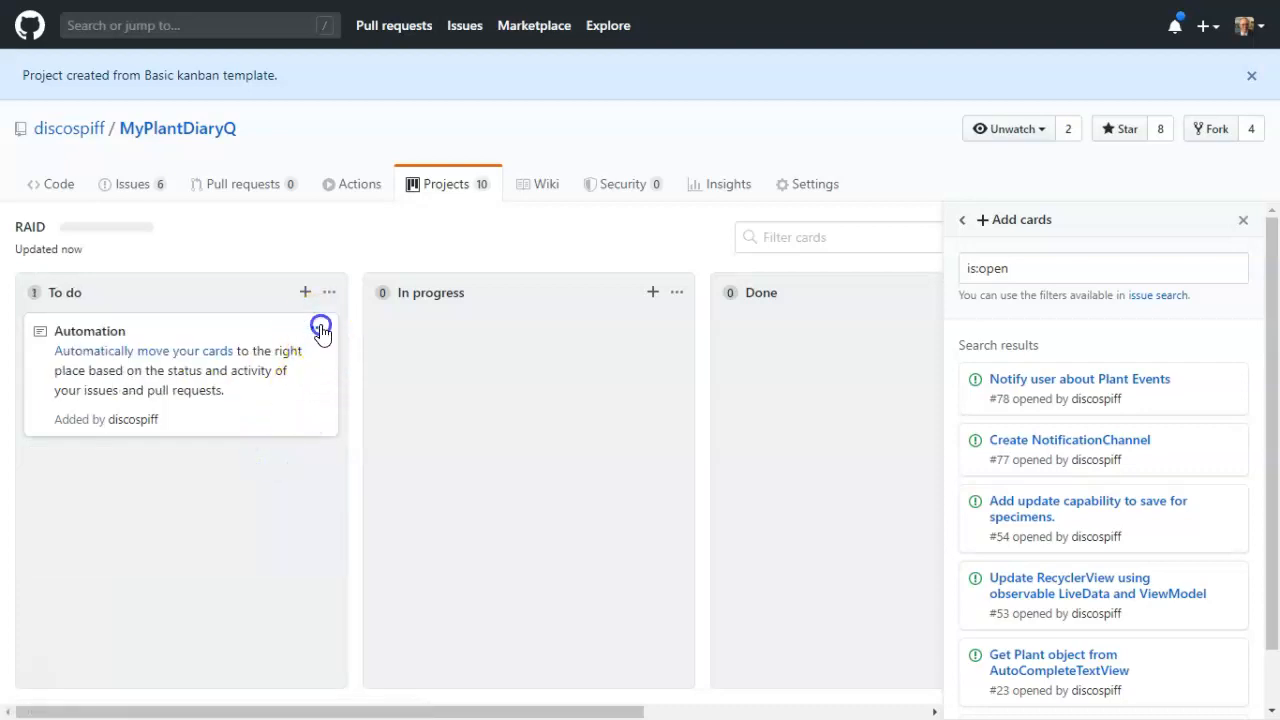
pyautogui.click(320, 331)
pyautogui.click(286, 468)
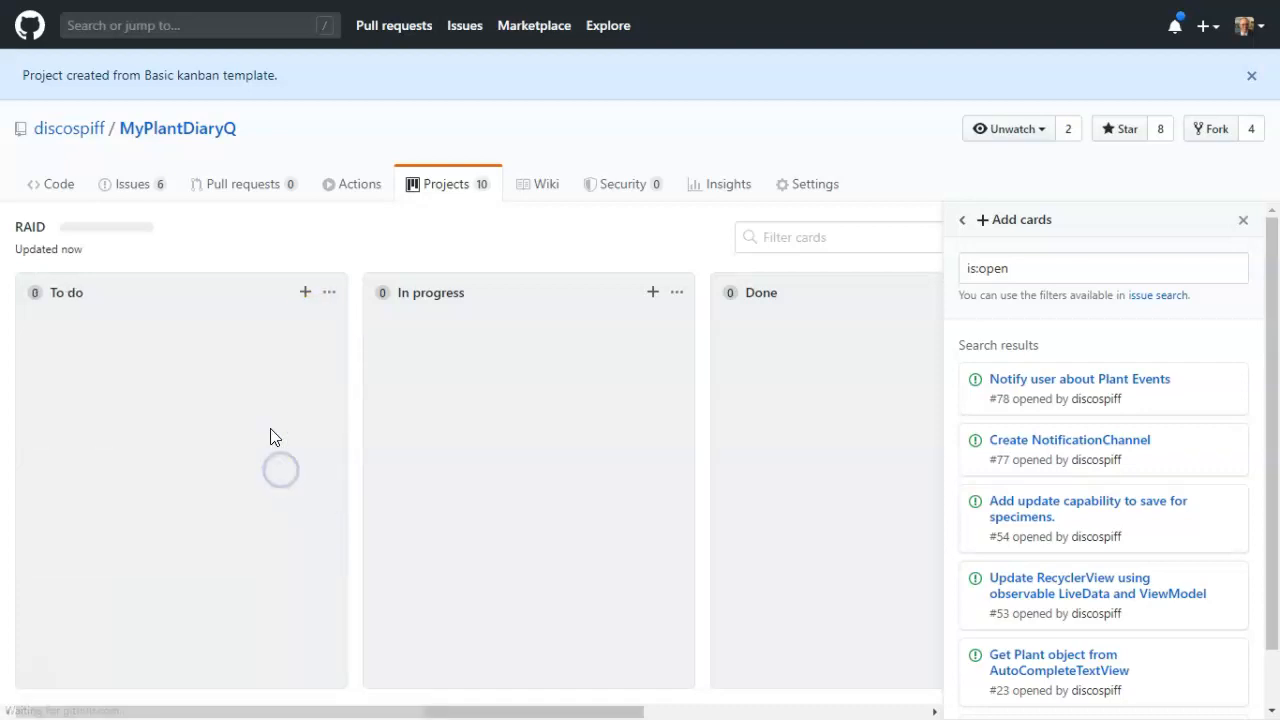
# Step: Add a note to the To do column reading "How do we parse JSON? Need to figure this out."
pyautogui.click(304, 296)
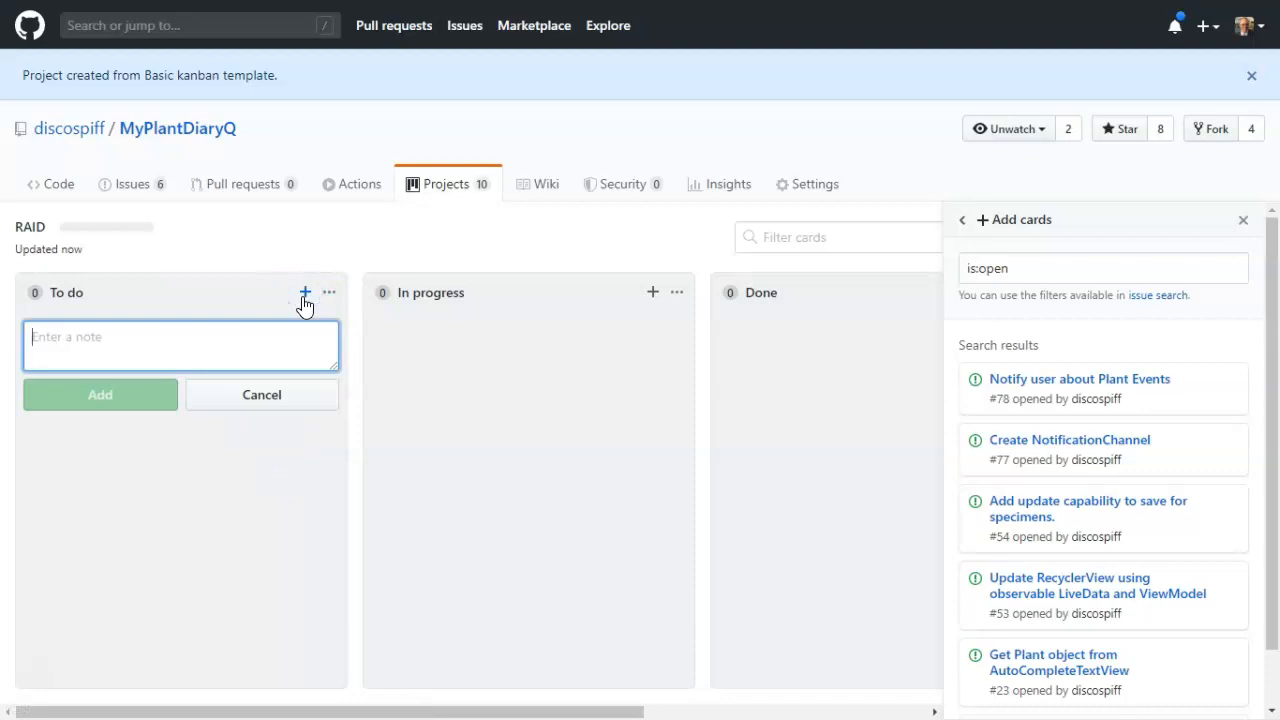
pyautogui.write('How do we par')
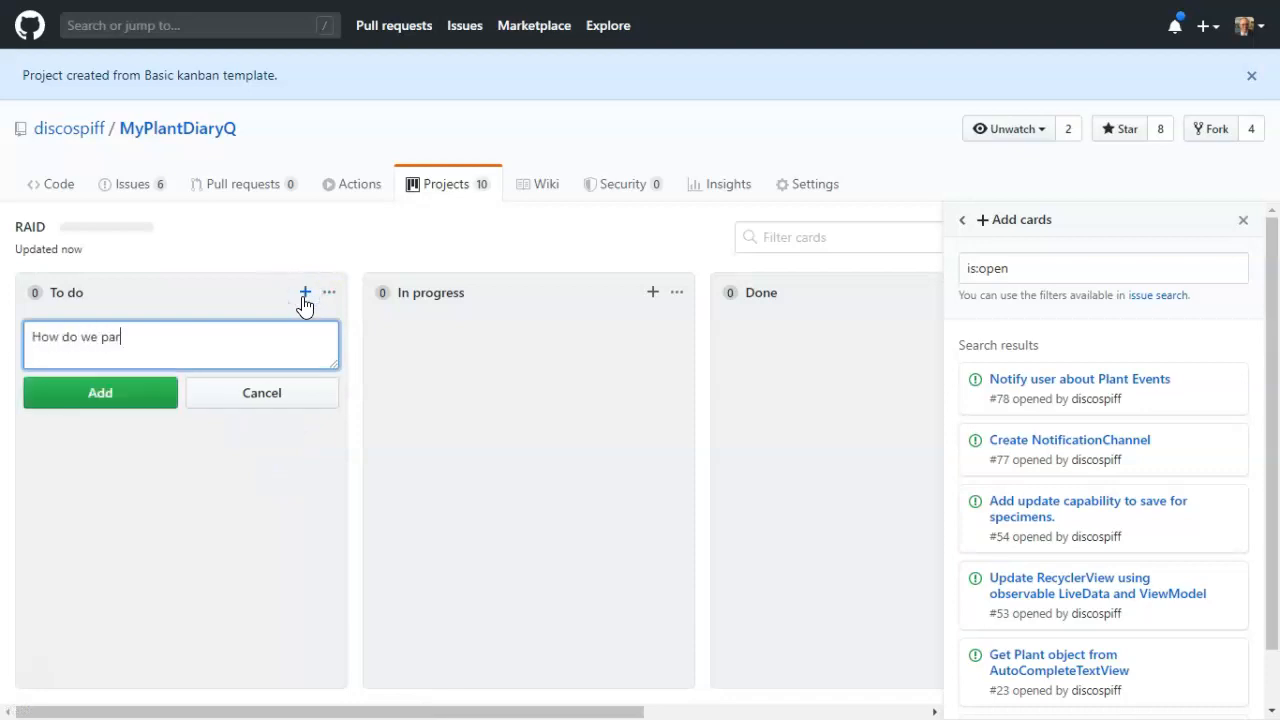
pyautogui.write('se JSON?  Need to figure this out.')
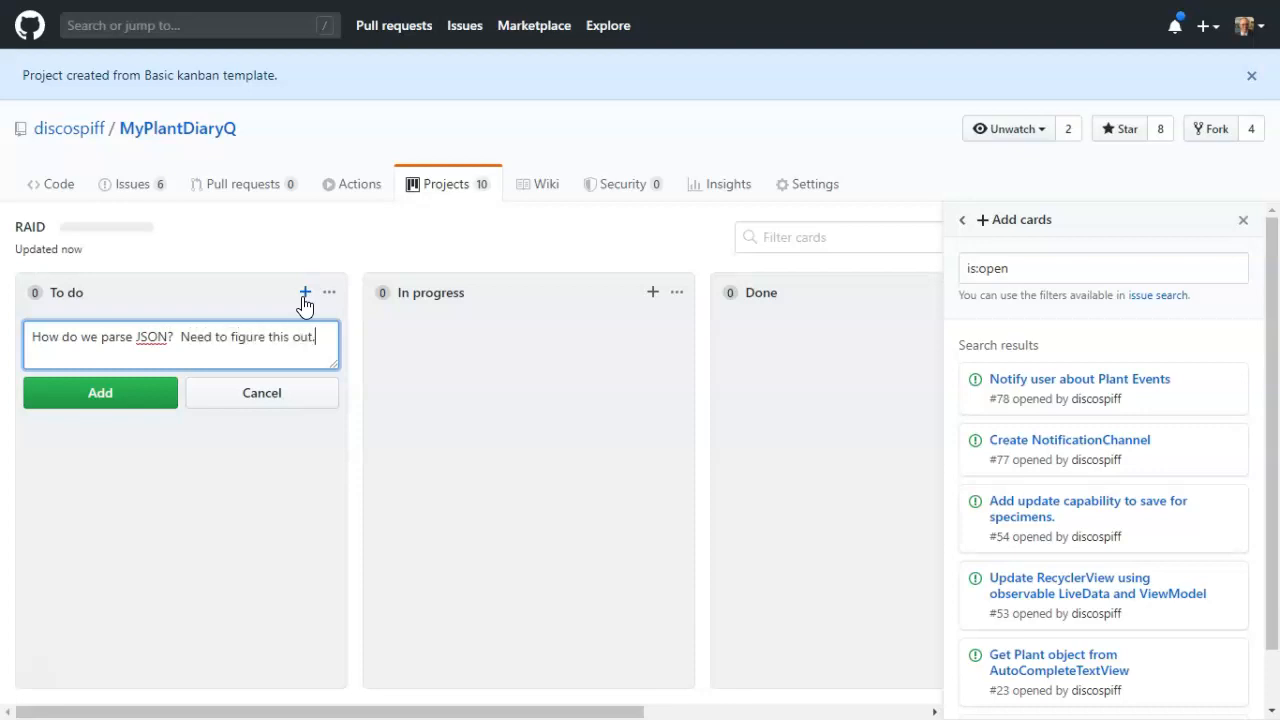
pyautogui.click(163, 385)
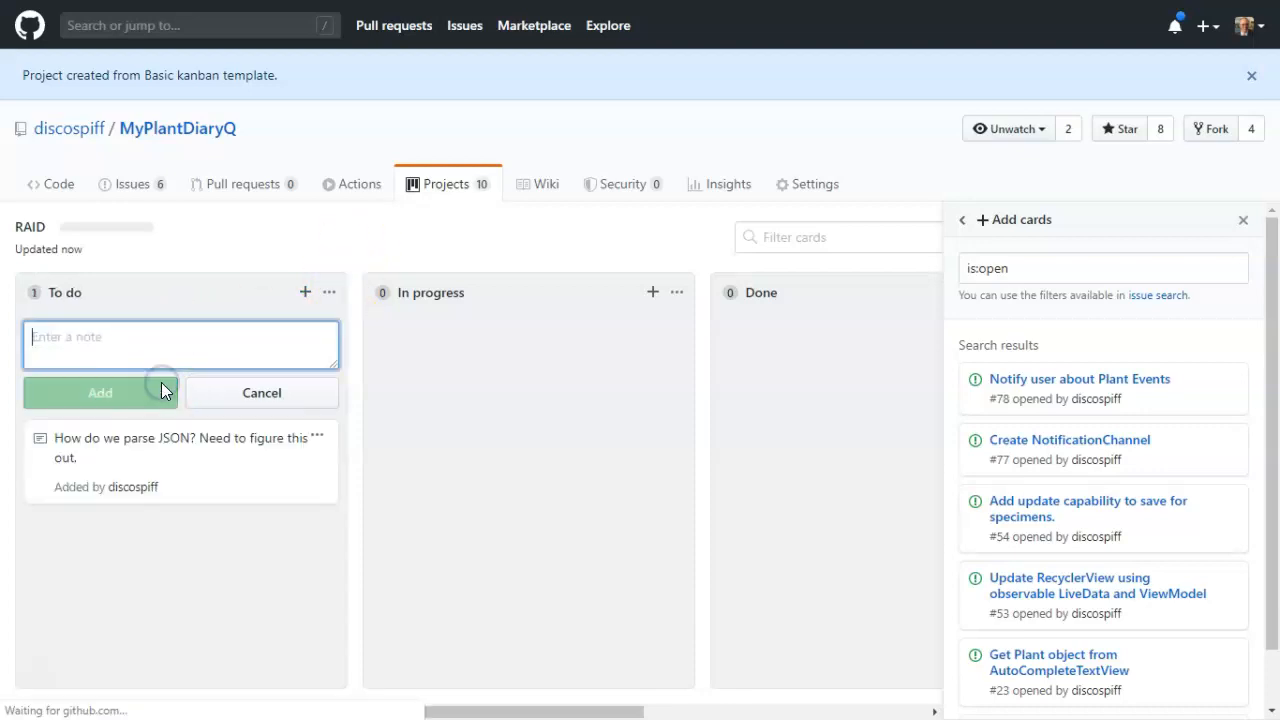
# Step: Add a second To do note, "Need to find a JSON /REST endpoint with data to parse.", and return to the repository's project list
pyautogui.click(305, 292)
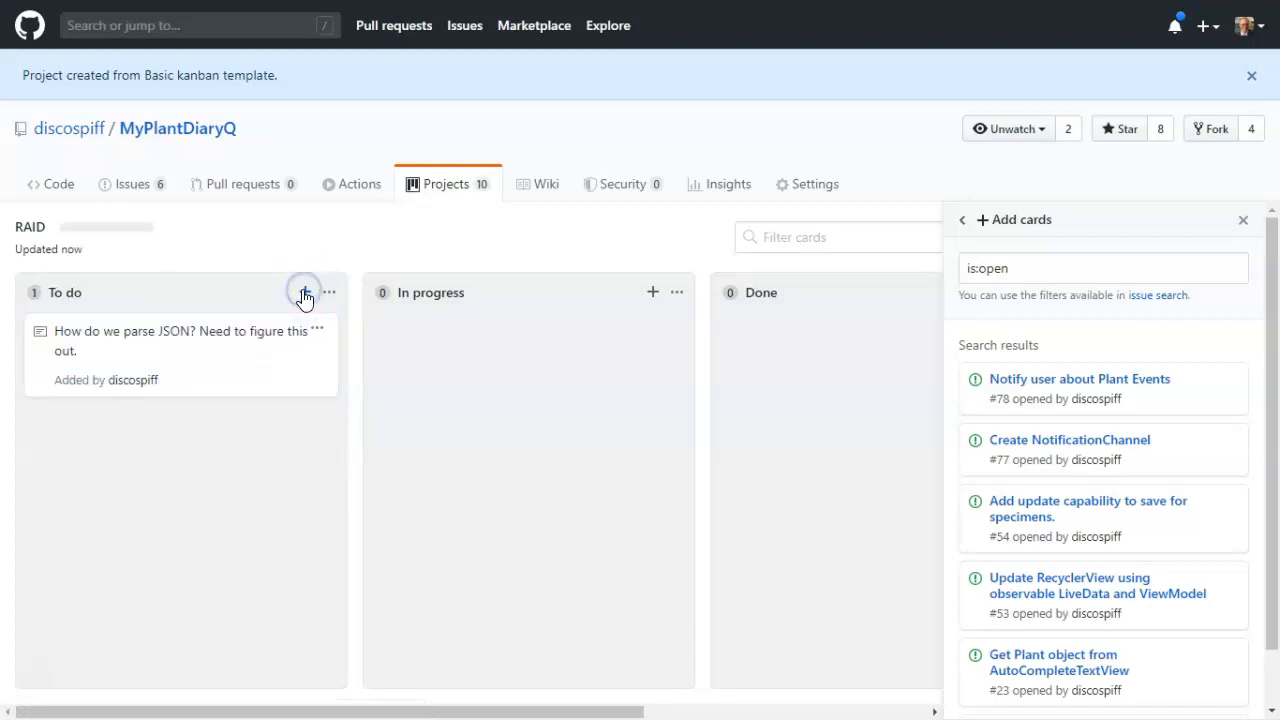
pyautogui.click(305, 292)
pyautogui.click(288, 352)
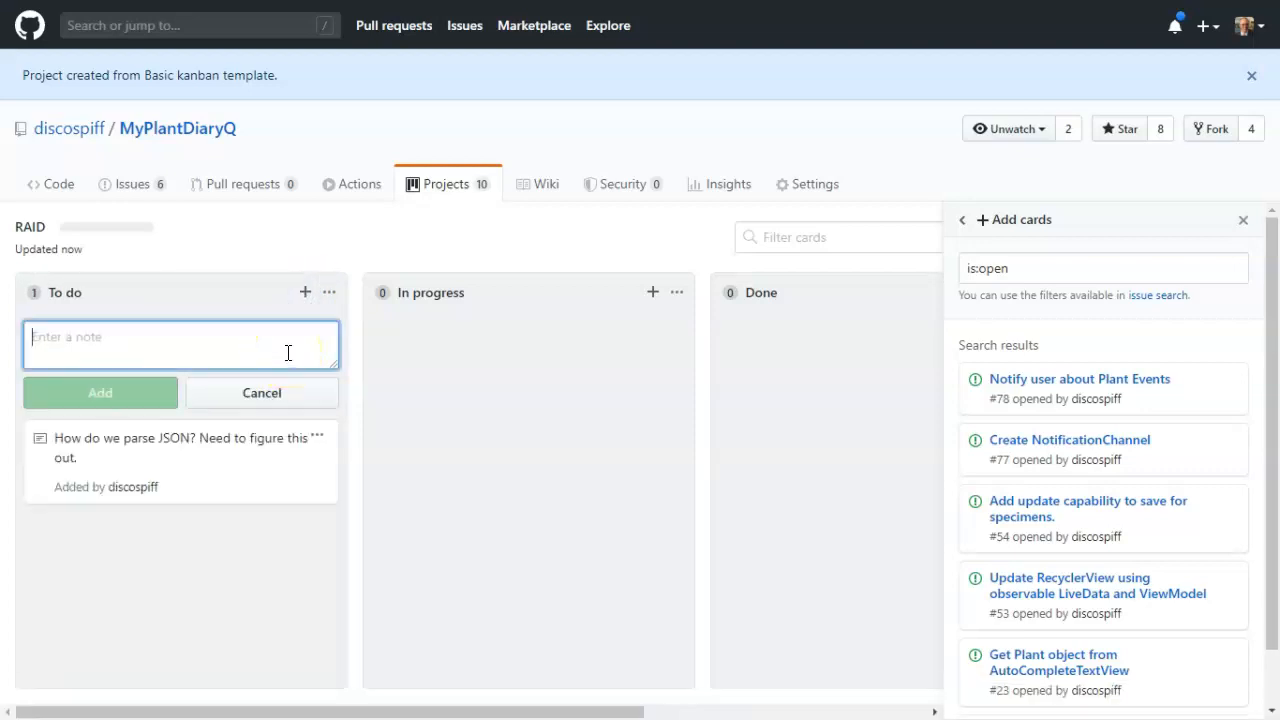
pyautogui.write('Need to find a JSON s')
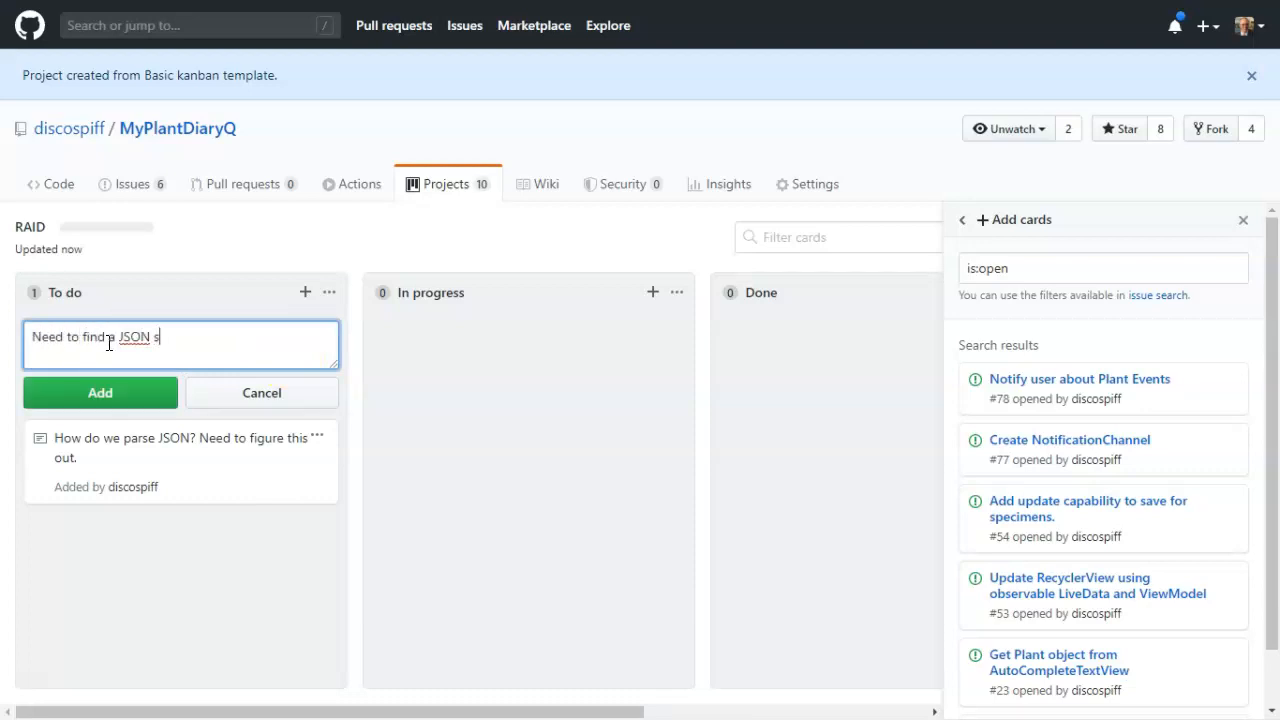
pyautogui.press('BackSpace')
pyautogui.write('/REST endpoint with data to parse')
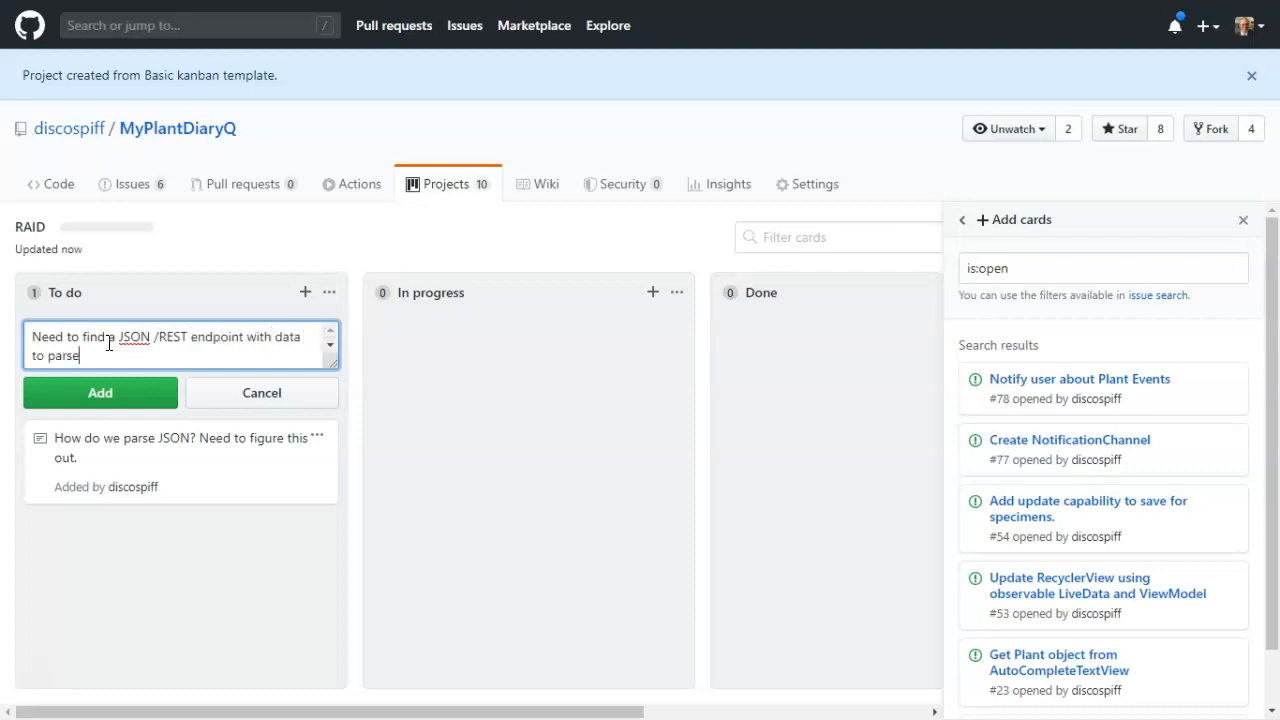
pyautogui.write('.')
pyautogui.click(123, 391)
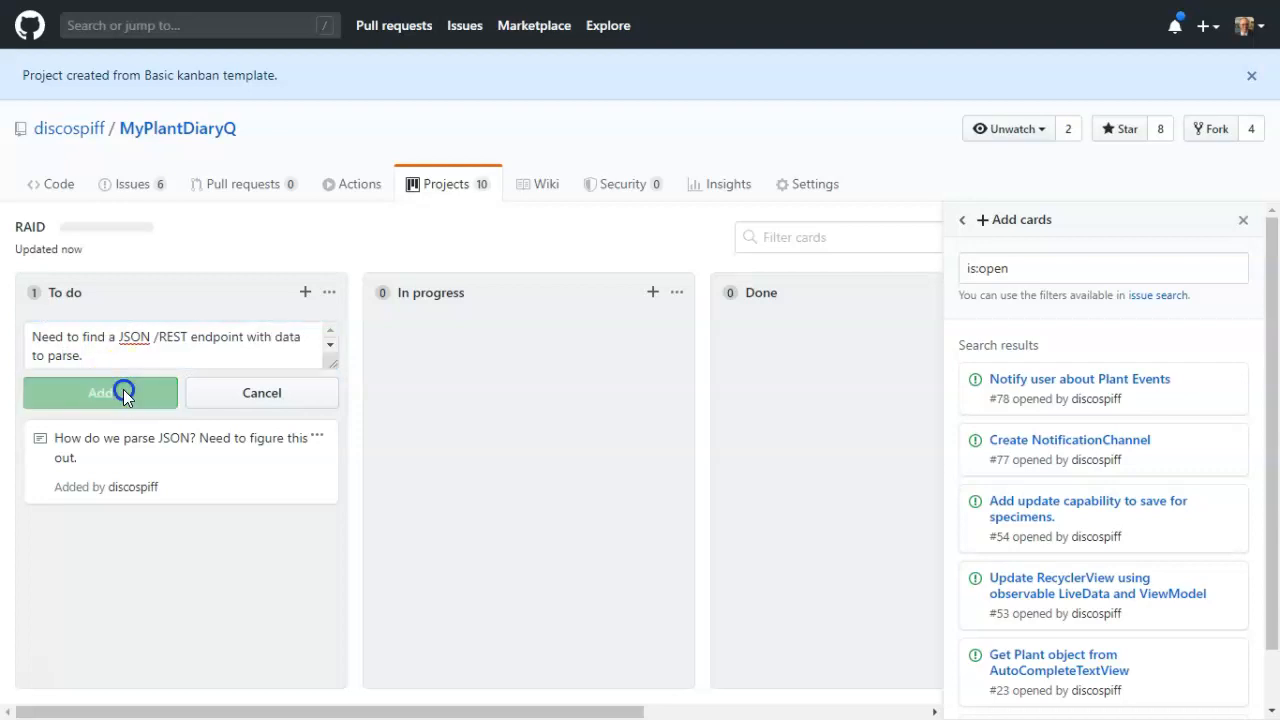
pyautogui.click(418, 188)
pyautogui.moveTo(121, 342)
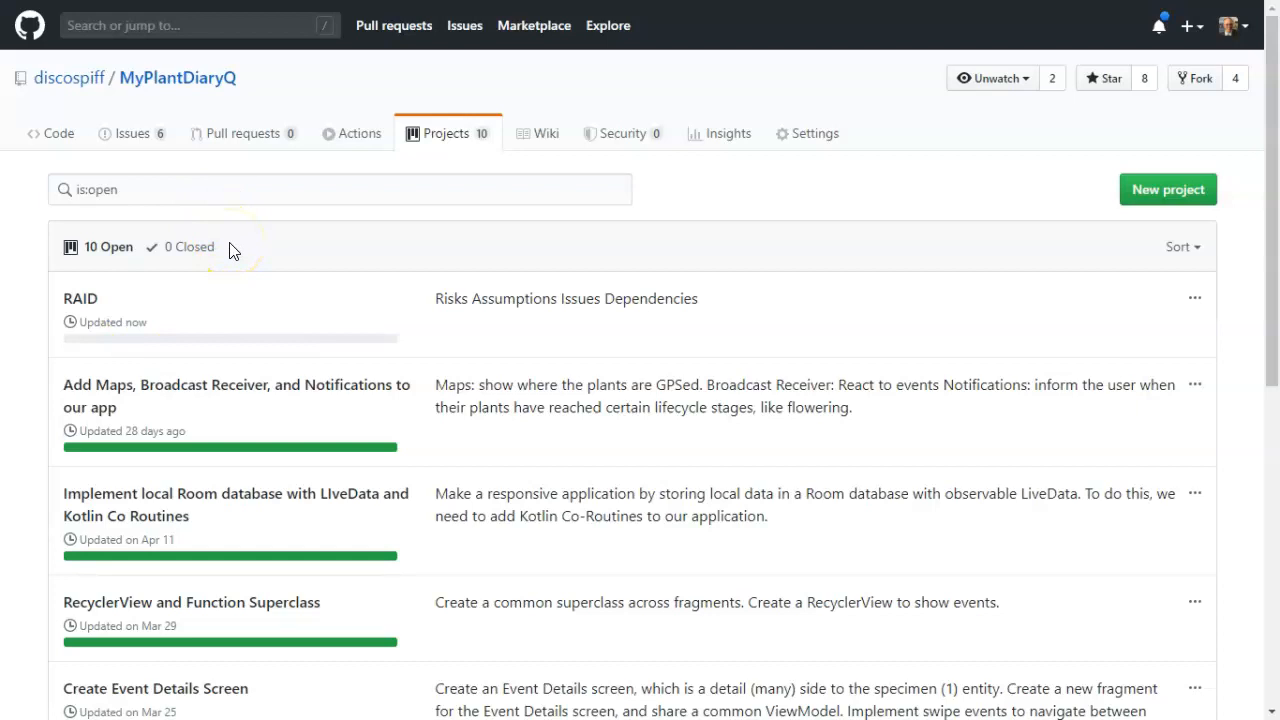
# Step: Review the storyboard and the Search for Plants requirement in the MyPlantDiaryKTPrep README design document
pyautogui.hotkey('ctrl', 'Tab')
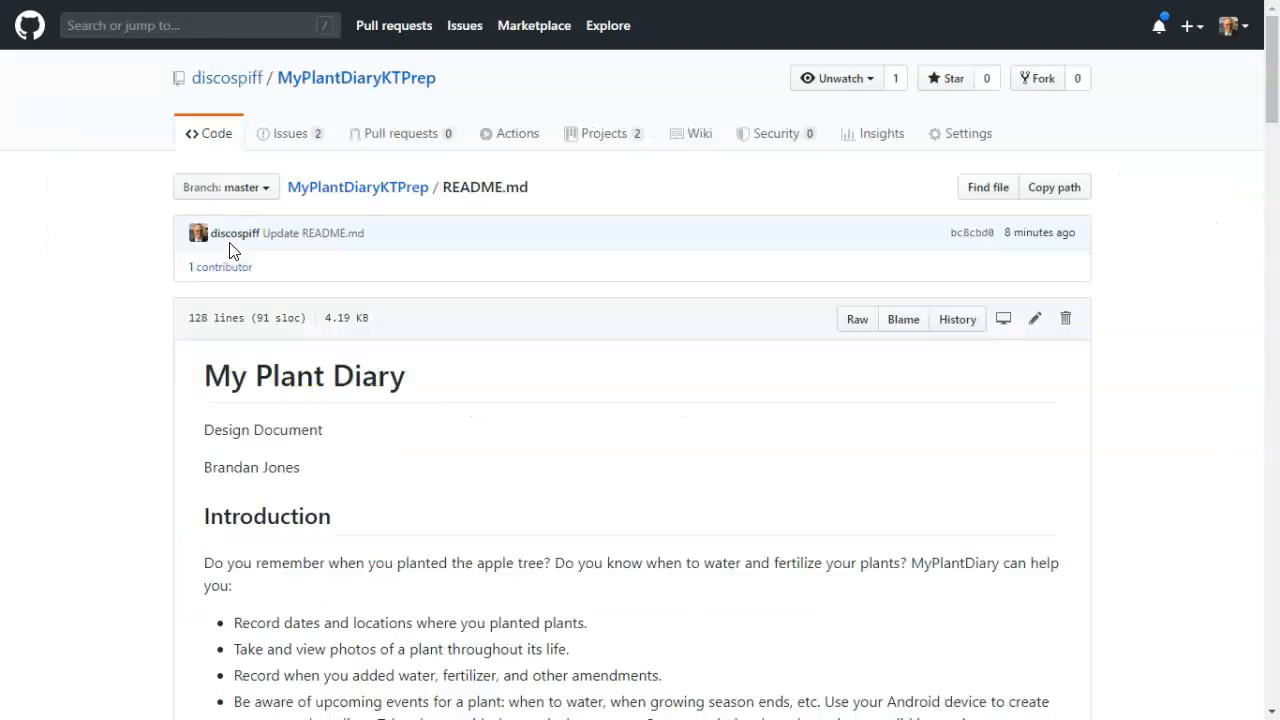
pyautogui.scroll(-15, 226, 300)
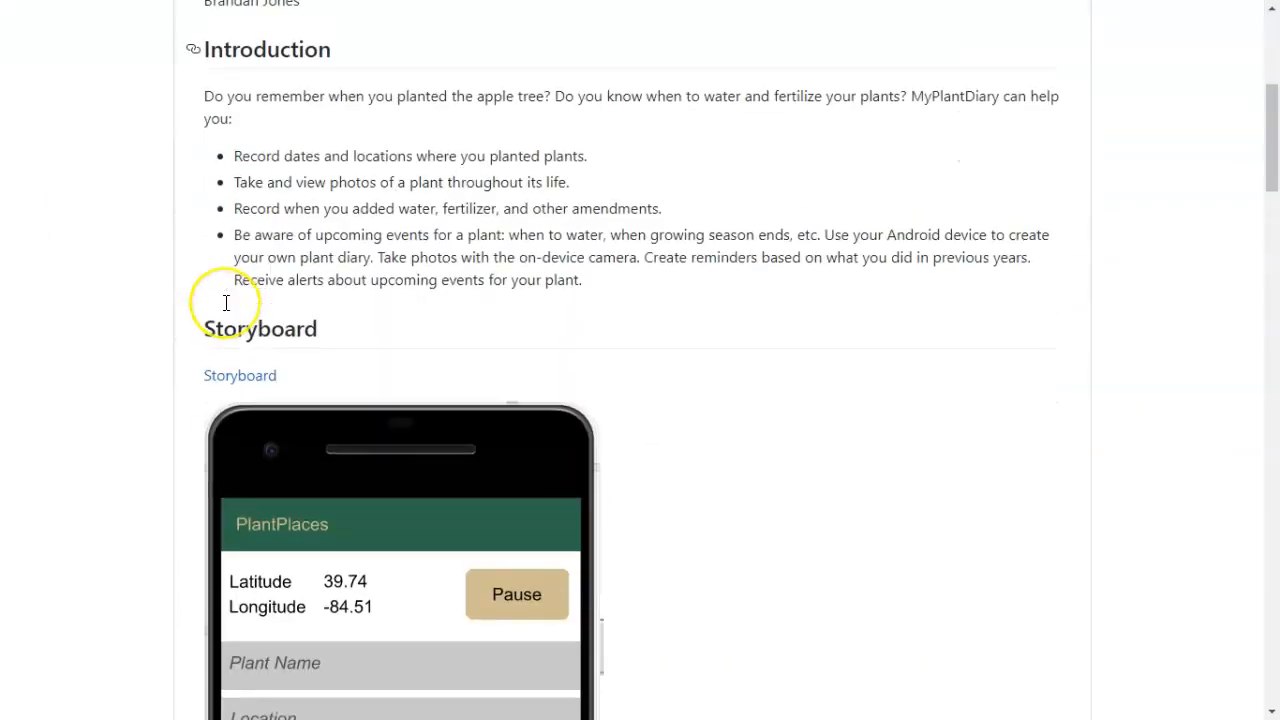
pyautogui.scroll(2, 226, 302)
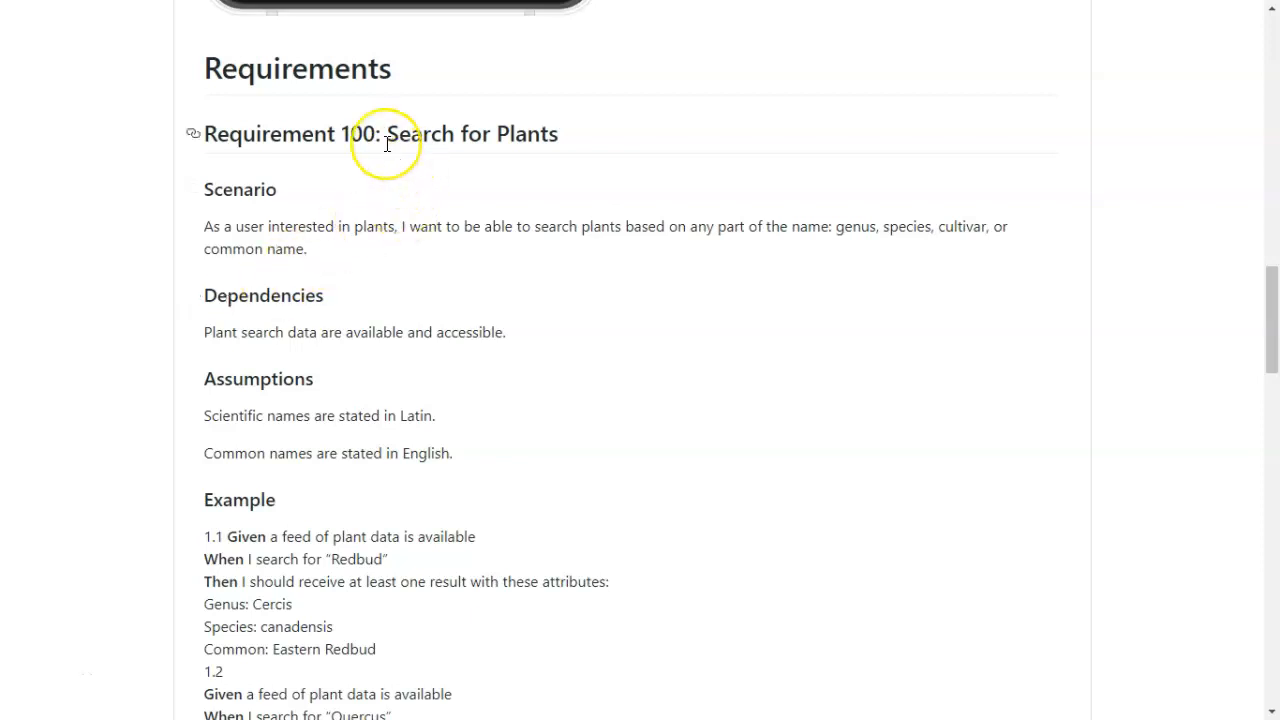
pyautogui.scroll(-2, 387, 144)
pyautogui.scroll(2, 387, 144)
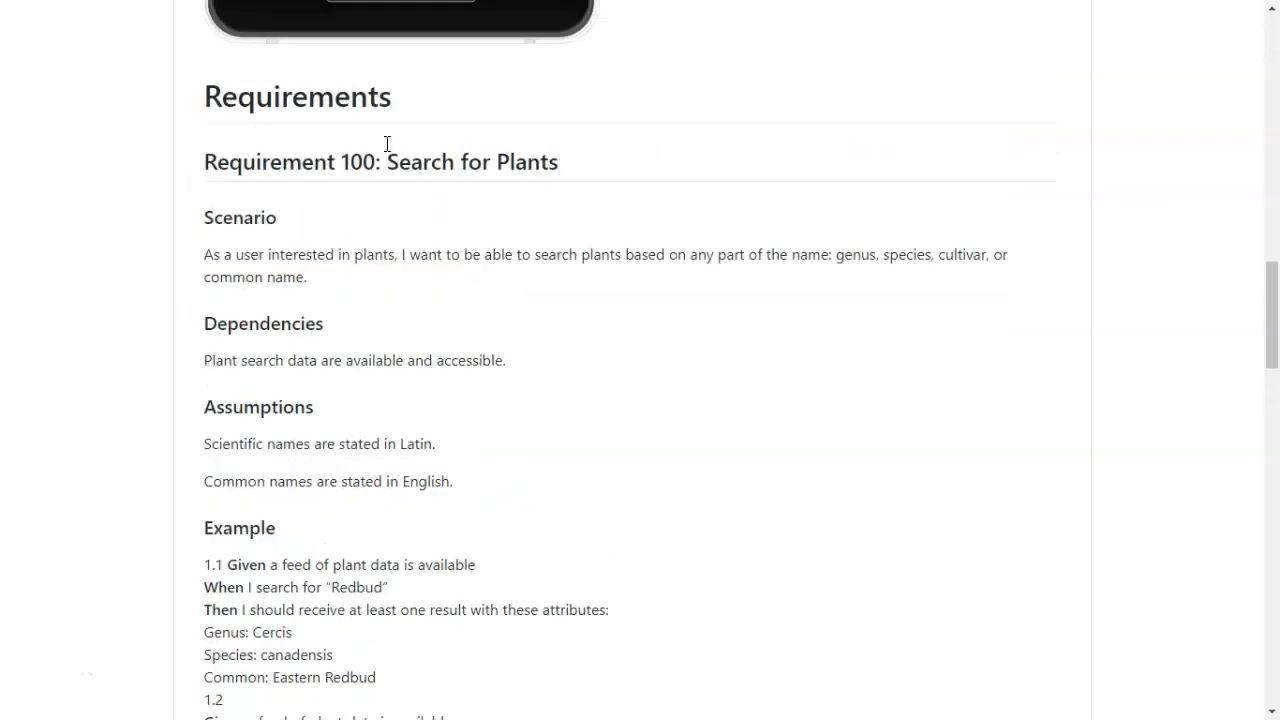
pyautogui.scroll(1, 387, 144)
pyautogui.scroll(8, 387, 144)
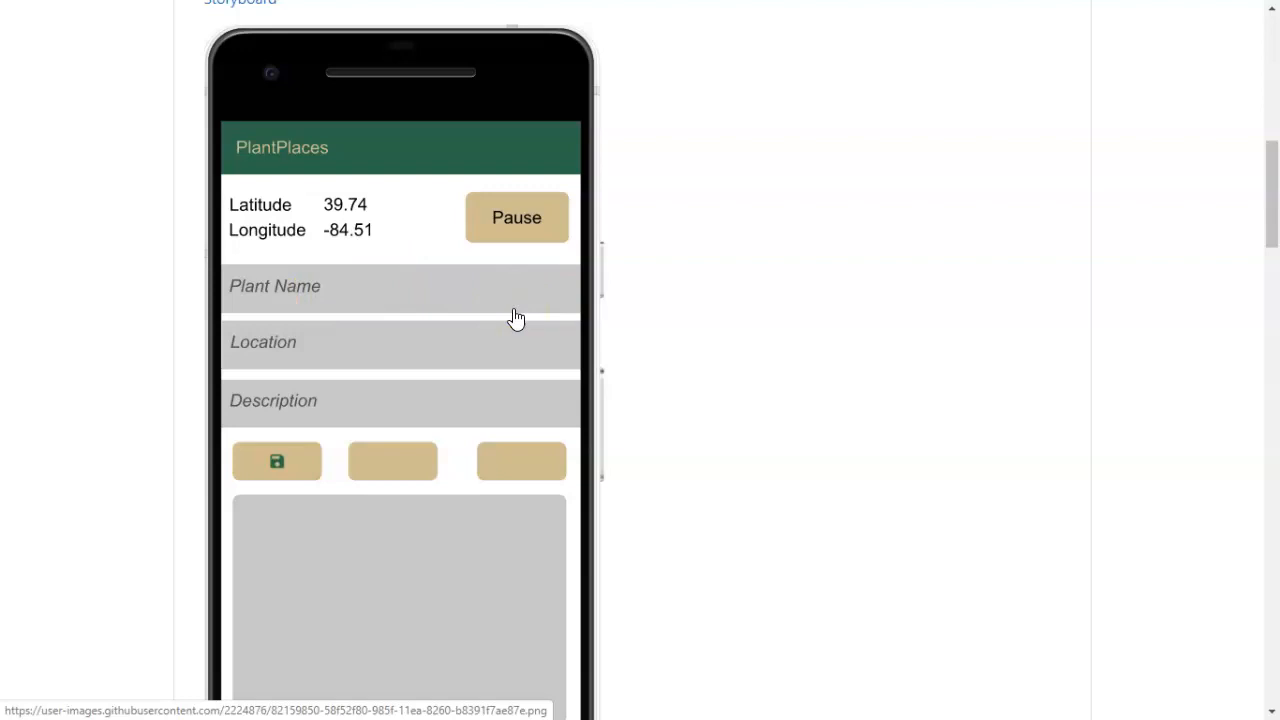
# Step: Start another new project board in the MyPlantDiaryQ repository and name it Plant Name Autocomplete
pyautogui.hotkey('ctrl', 'Tab')
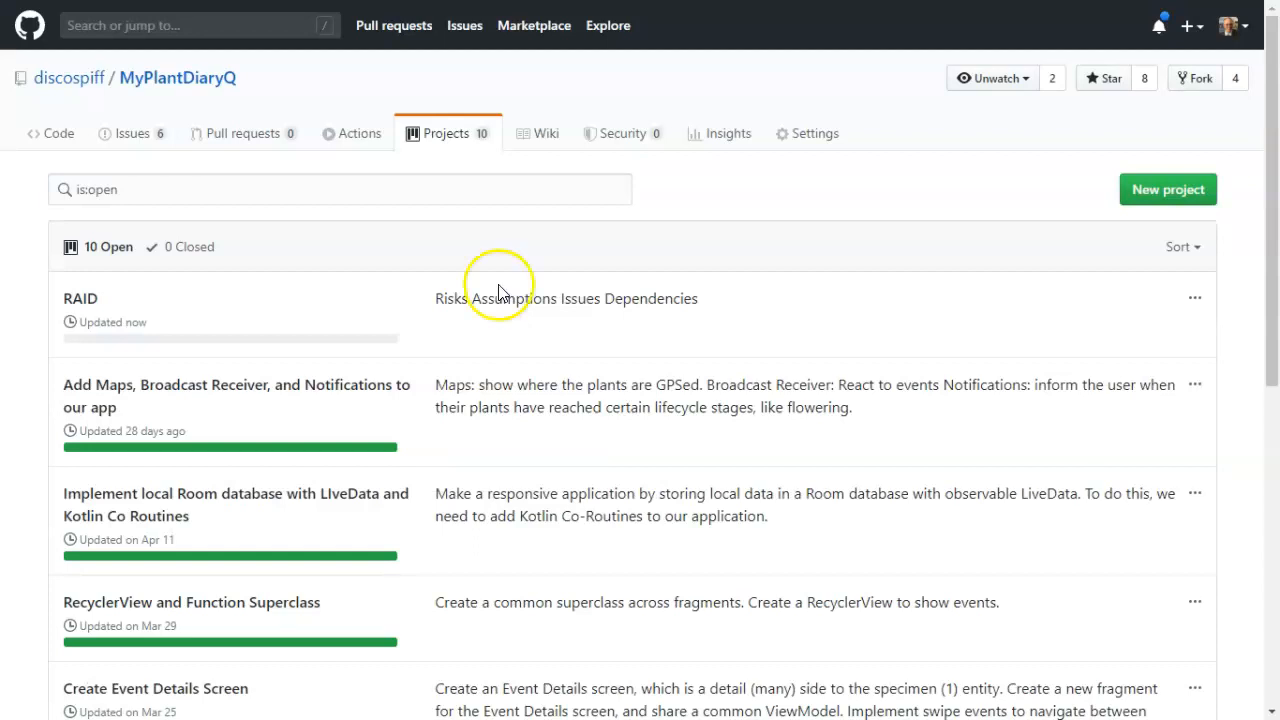
pyautogui.click(1170, 196)
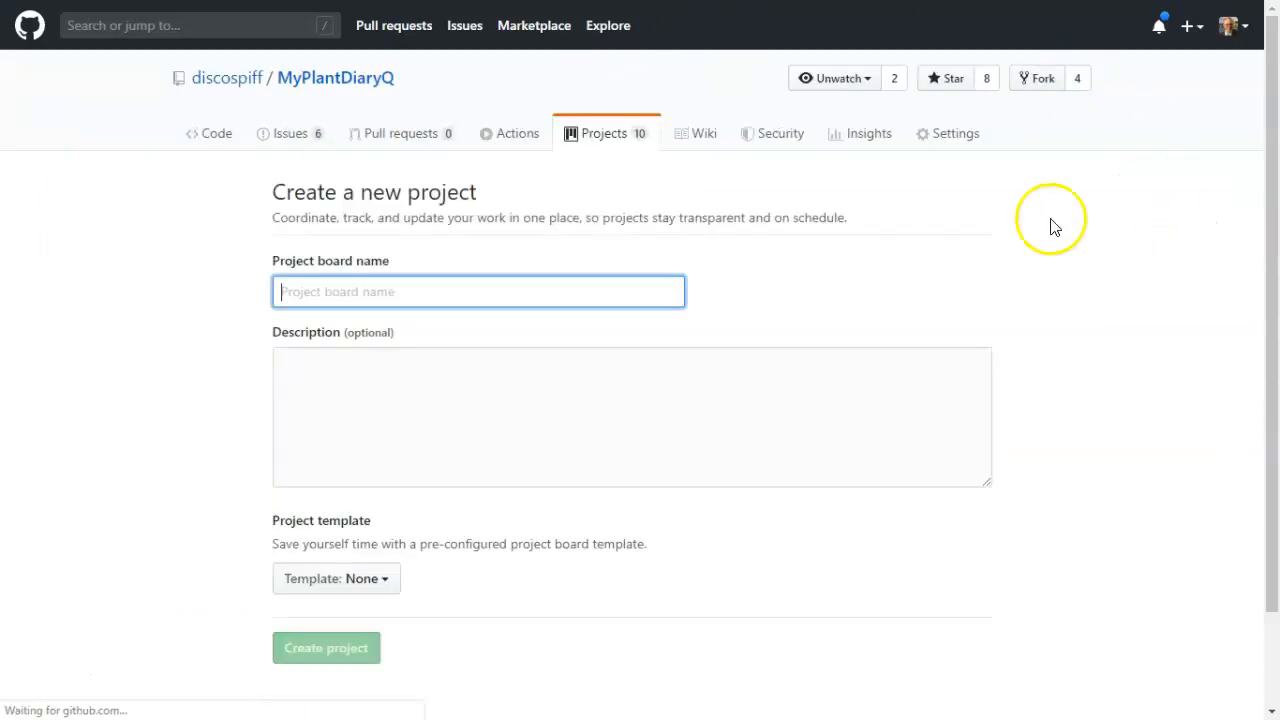
pyautogui.click(571, 303)
pyautogui.write('P')
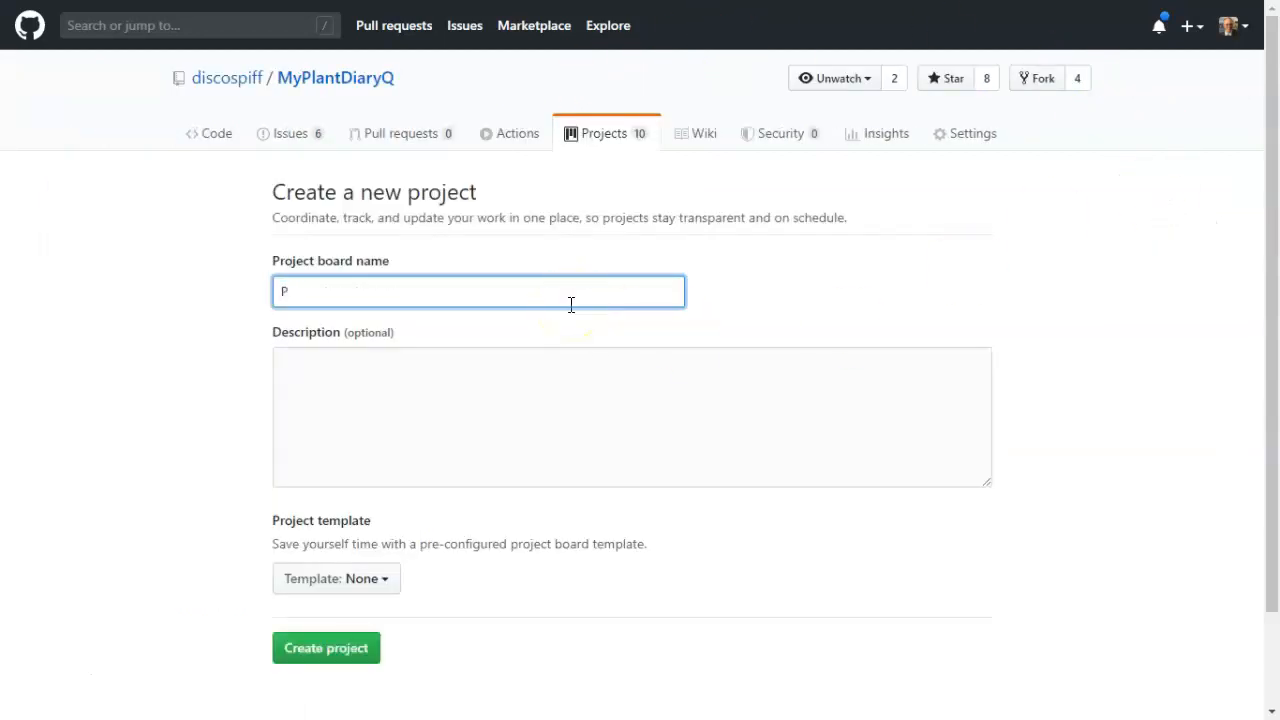
pyautogui.write('Oant Name AUt')
pyautogui.press('BackSpace')
pyautogui.press('BackSpace')
pyautogui.press('BackSpace')
pyautogui.write('tocomplte')
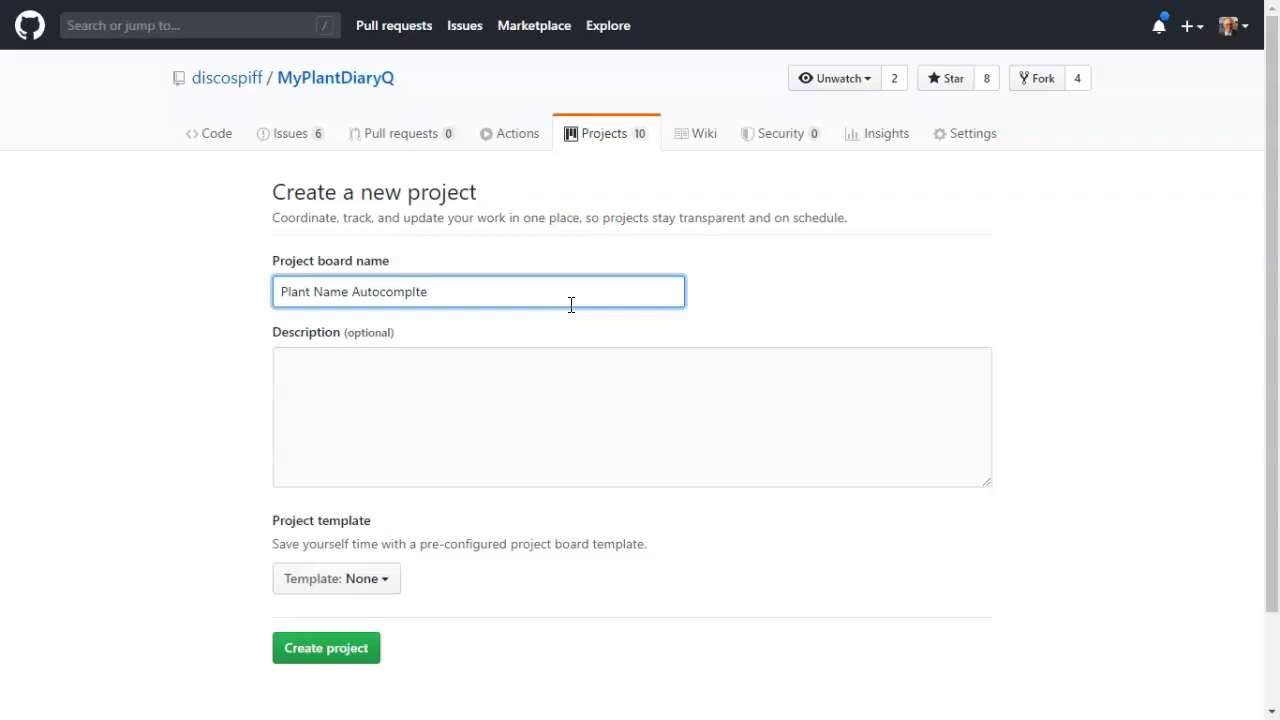
pyautogui.write('le')
pyautogui.press('BackSpace')
pyautogui.press('BackSpace')
pyautogui.write('lete')
# Step: Describe the board as "Create an autocomplete field so that the results will filter based on what the user typed."
pyautogui.click(505, 453)
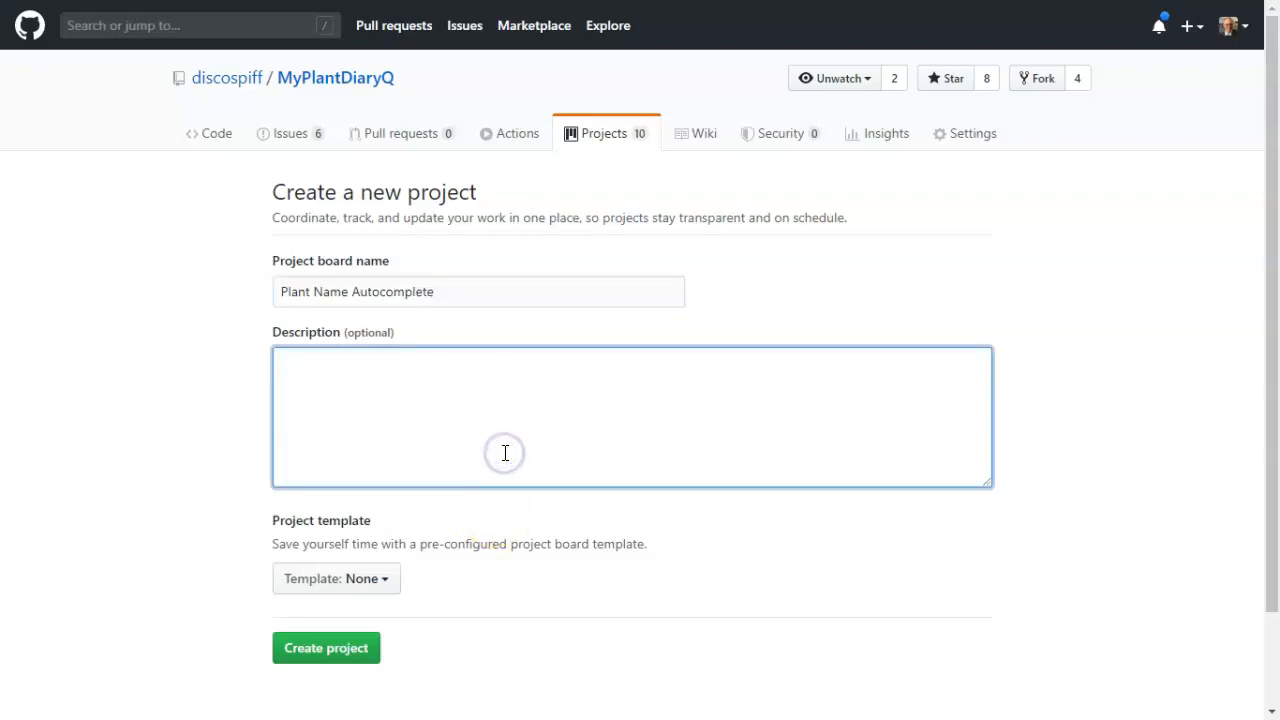
pyautogui.write('Create an autocomplete fi')
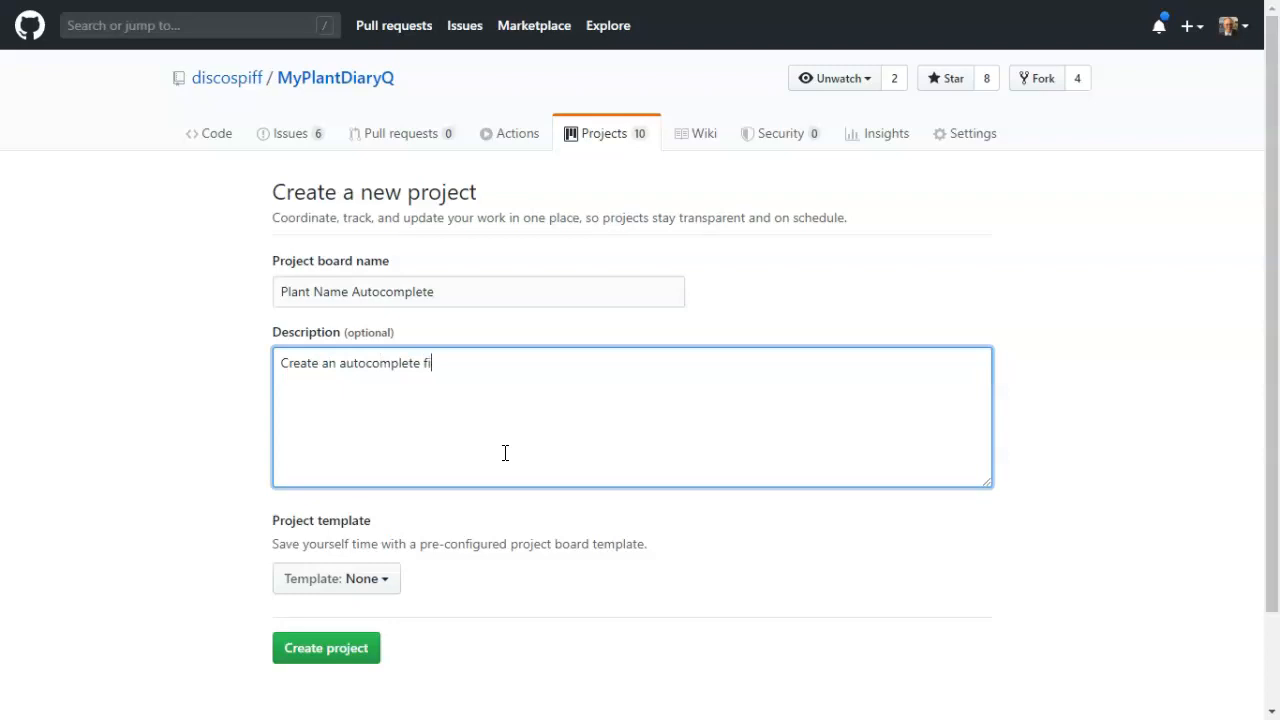
pyautogui.write('eld so that the results will filter based on what the user types')
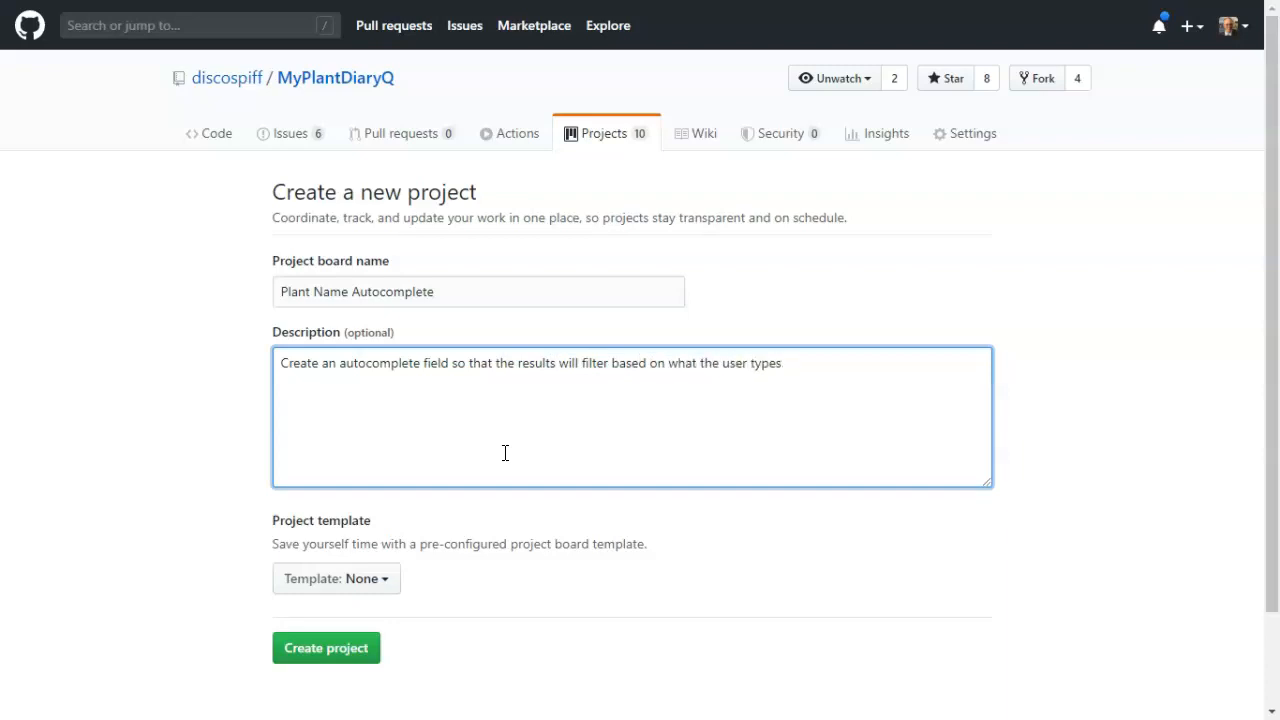
# Step: Apply the Automated kanban template to the new Plant Name Autocomplete board and create the project
pyautogui.scroll(-2, 505, 453)
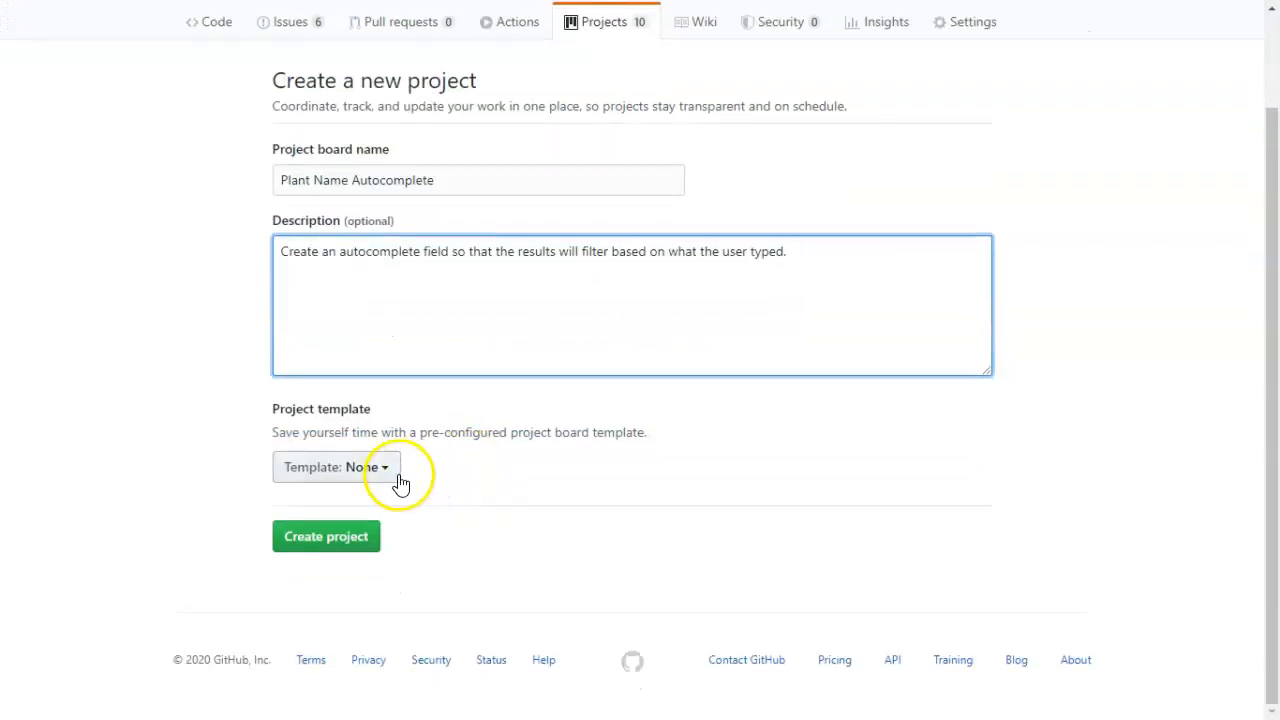
pyautogui.click(395, 482)
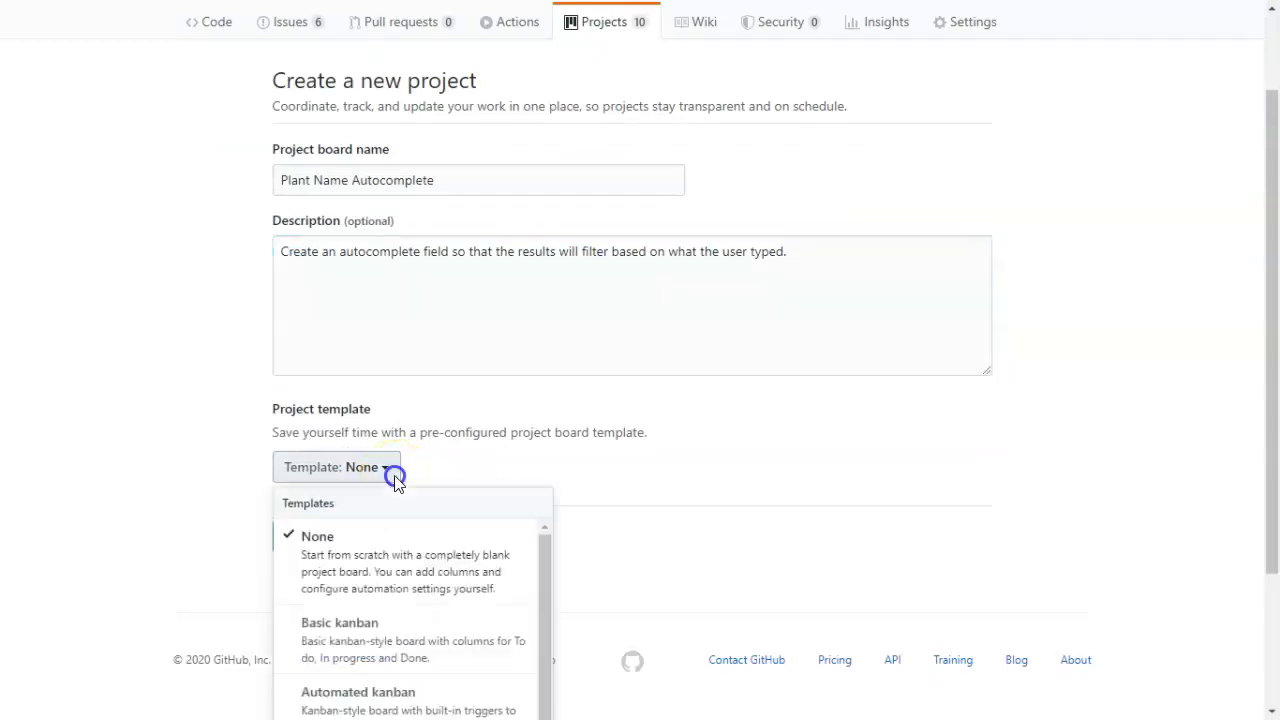
pyautogui.scroll(-3, 400, 591)
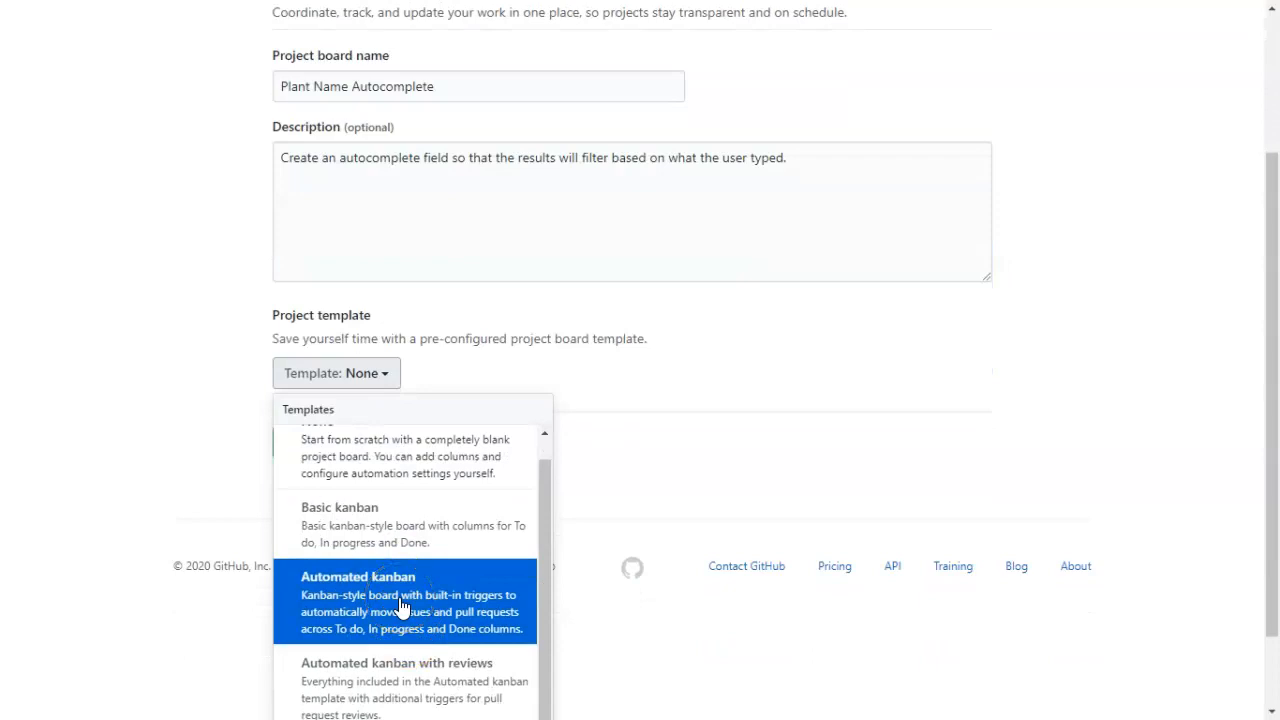
pyautogui.click(400, 606)
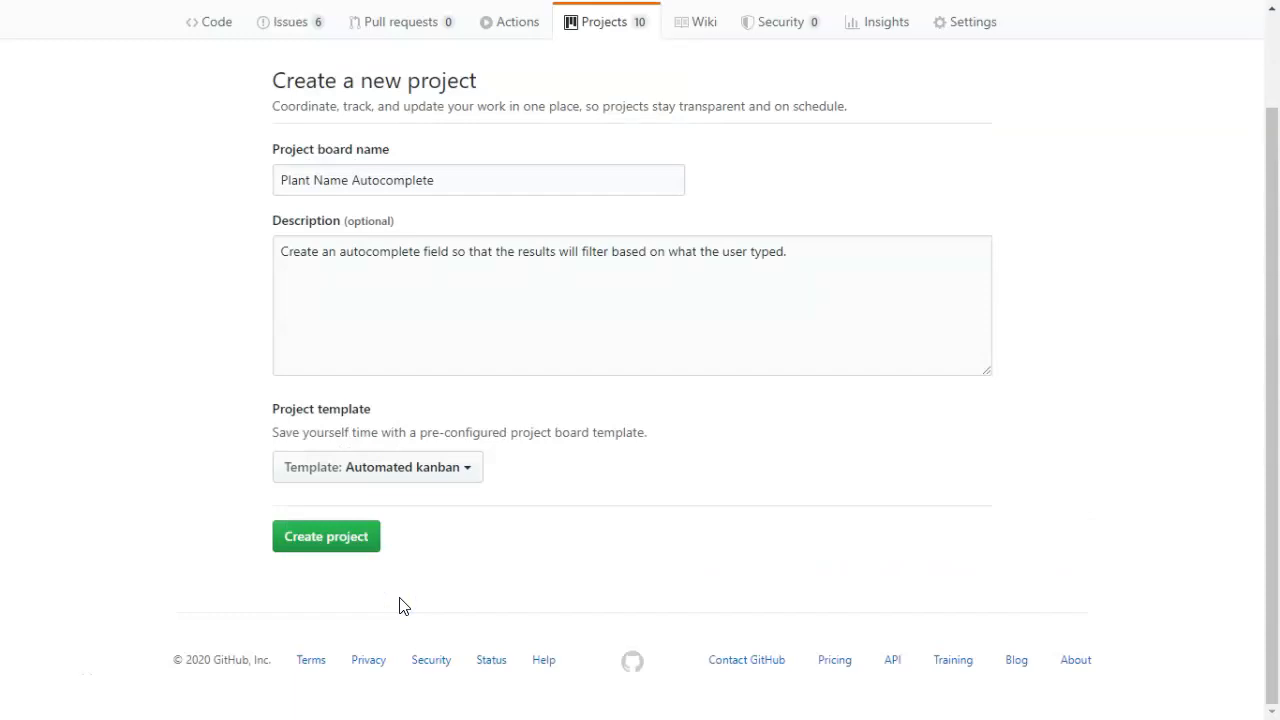
pyautogui.click(349, 545)
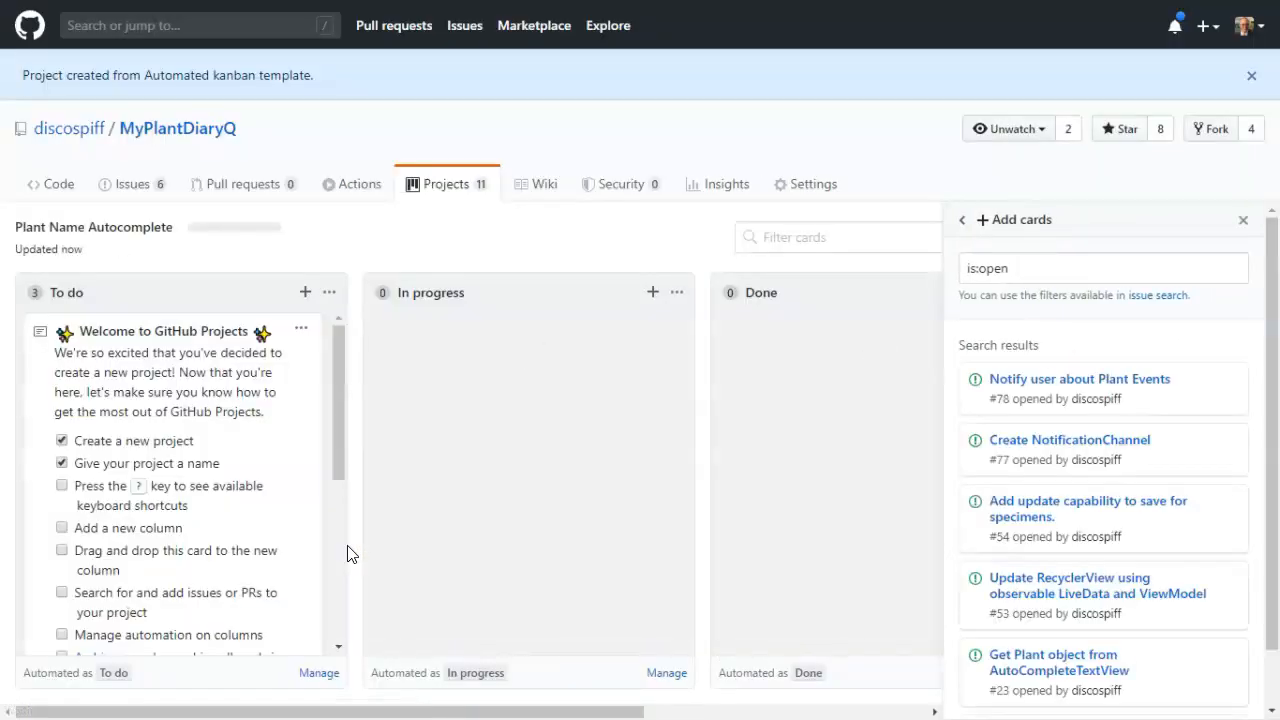
# Step: Archive the Welcome to GitHub Projects, Cards and Automation sample notes in the To do column
pyautogui.click(301, 330)
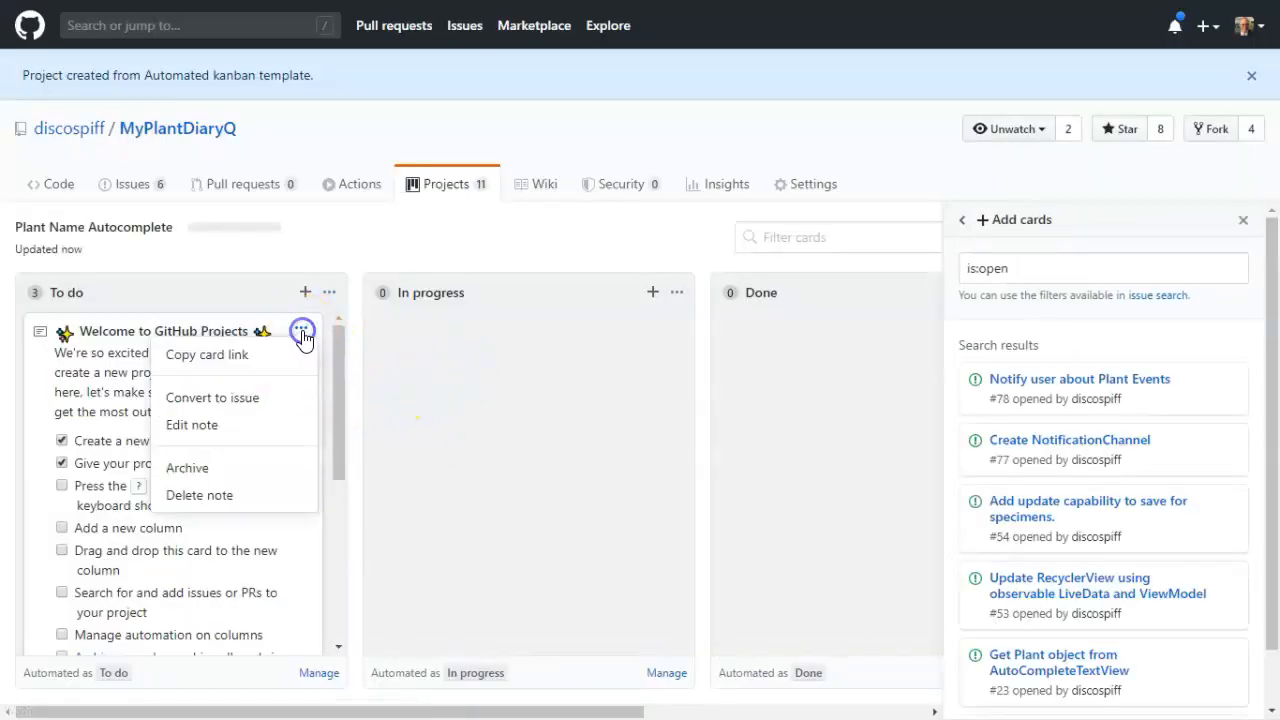
pyautogui.click(263, 466)
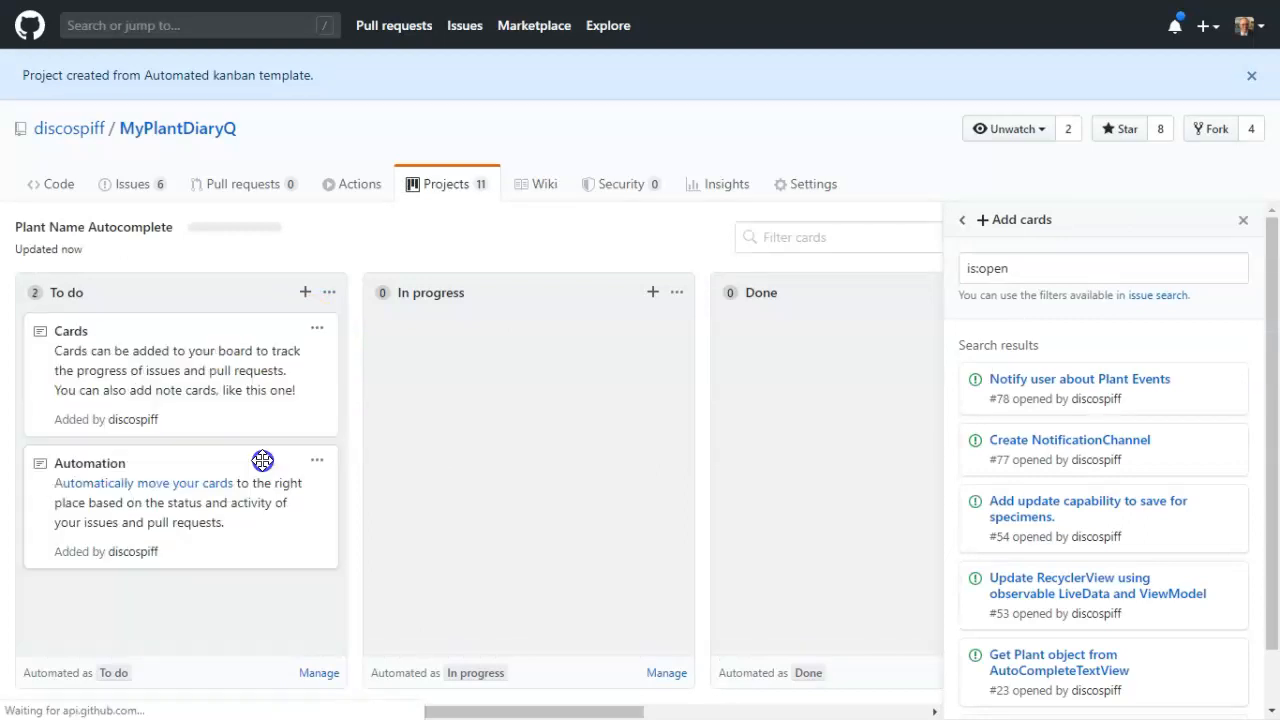
pyautogui.click(317, 327)
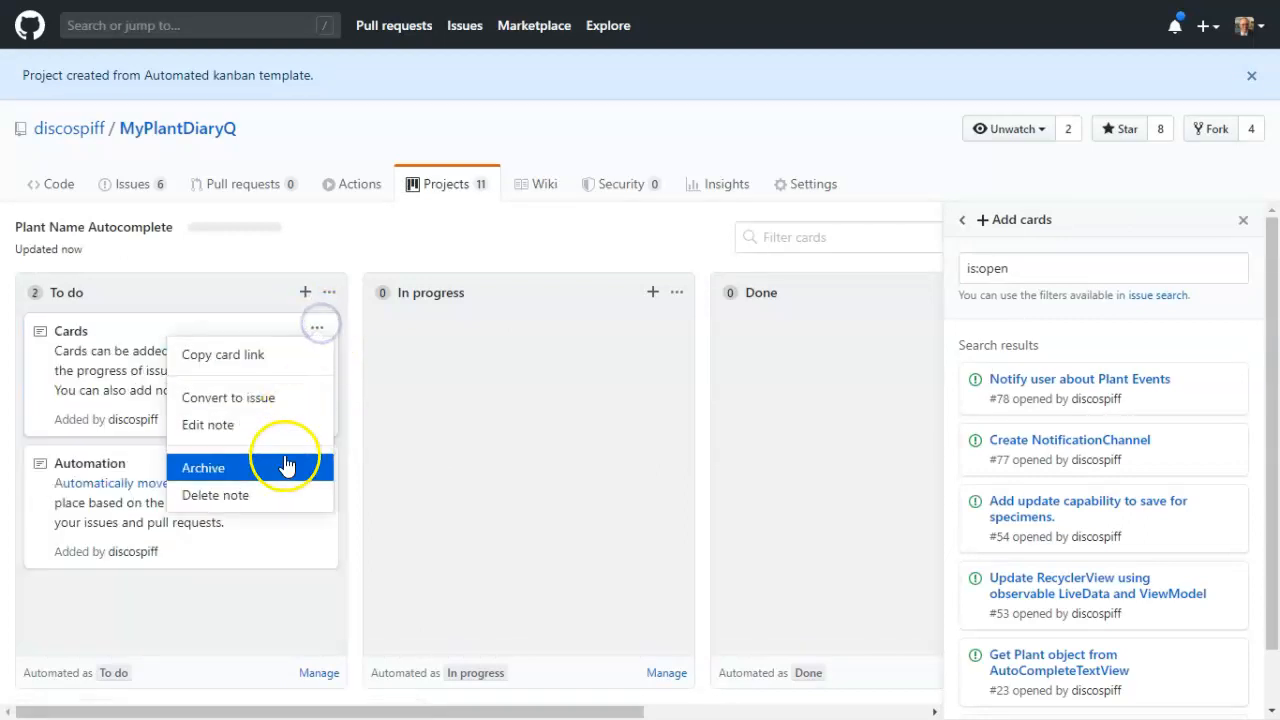
pyautogui.click(281, 470)
pyautogui.click(319, 327)
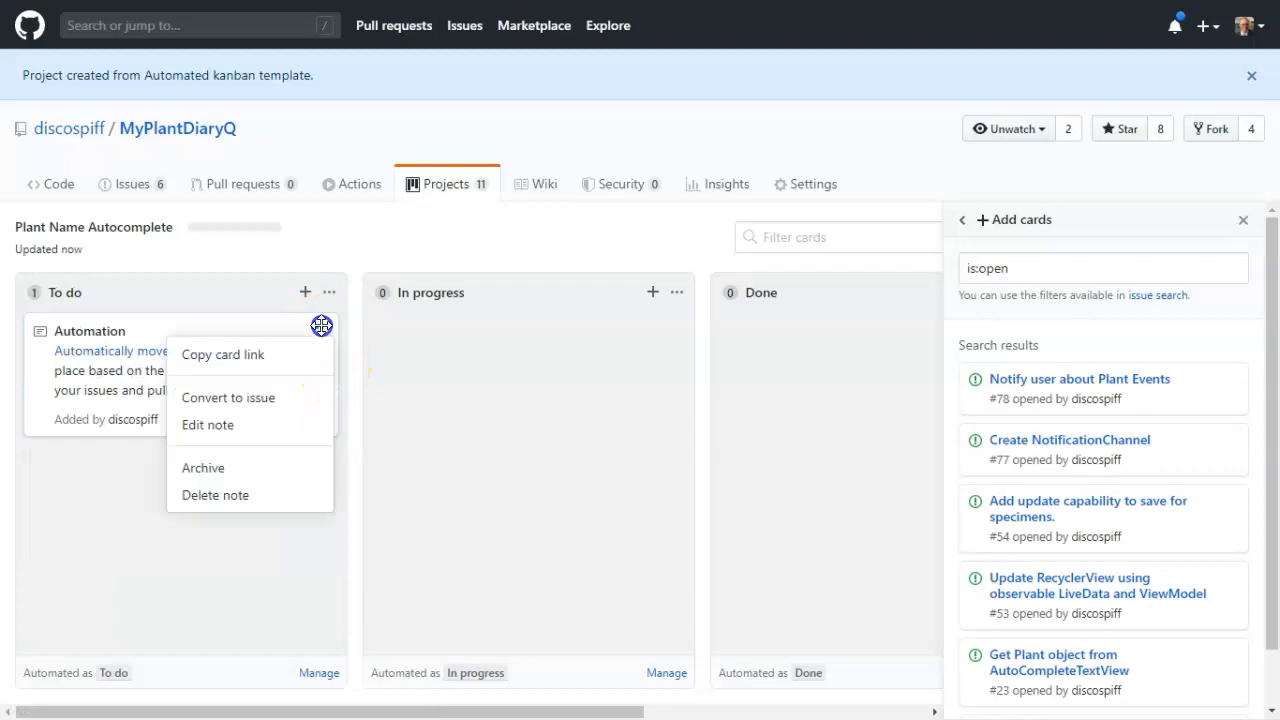
pyautogui.click(285, 466)
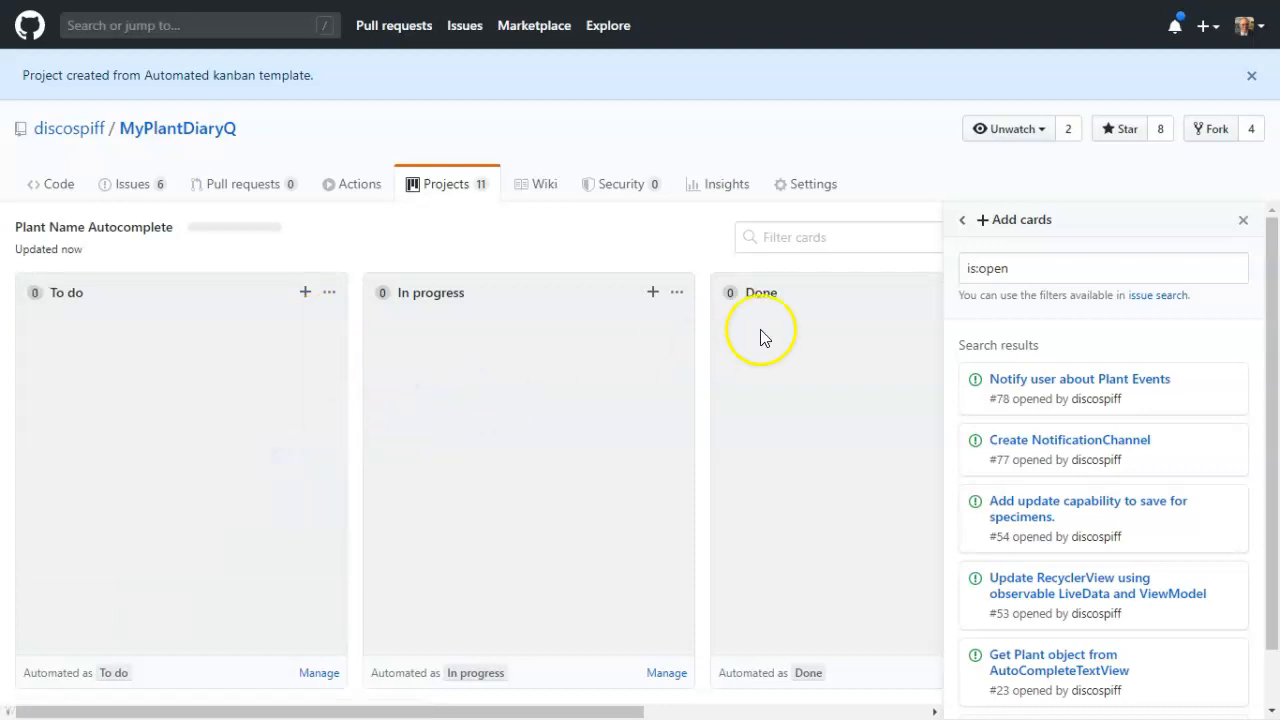
# Step: Add the note "Add AutoCompleteTextView widget to screen." to the To do column
pyautogui.click(307, 293)
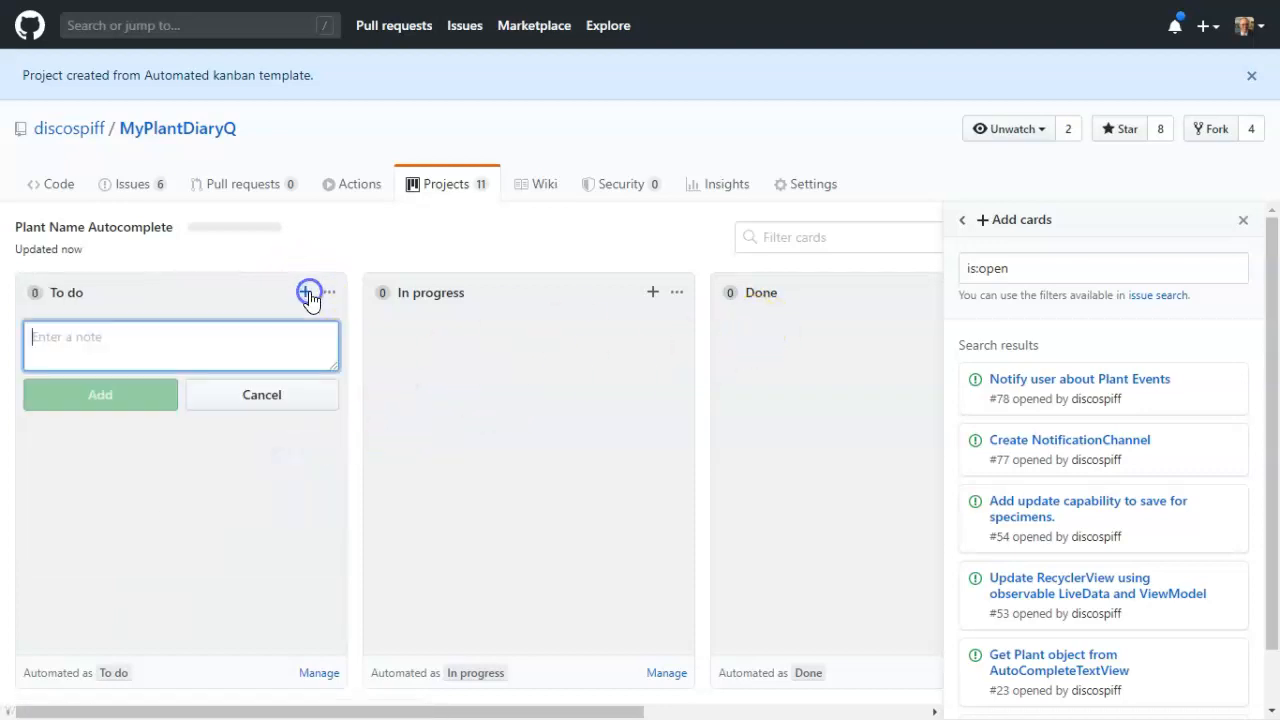
pyautogui.click(251, 348)
pyautogui.write('Add AutoCompleteTextView widget to screen.')
pyautogui.click(125, 398)
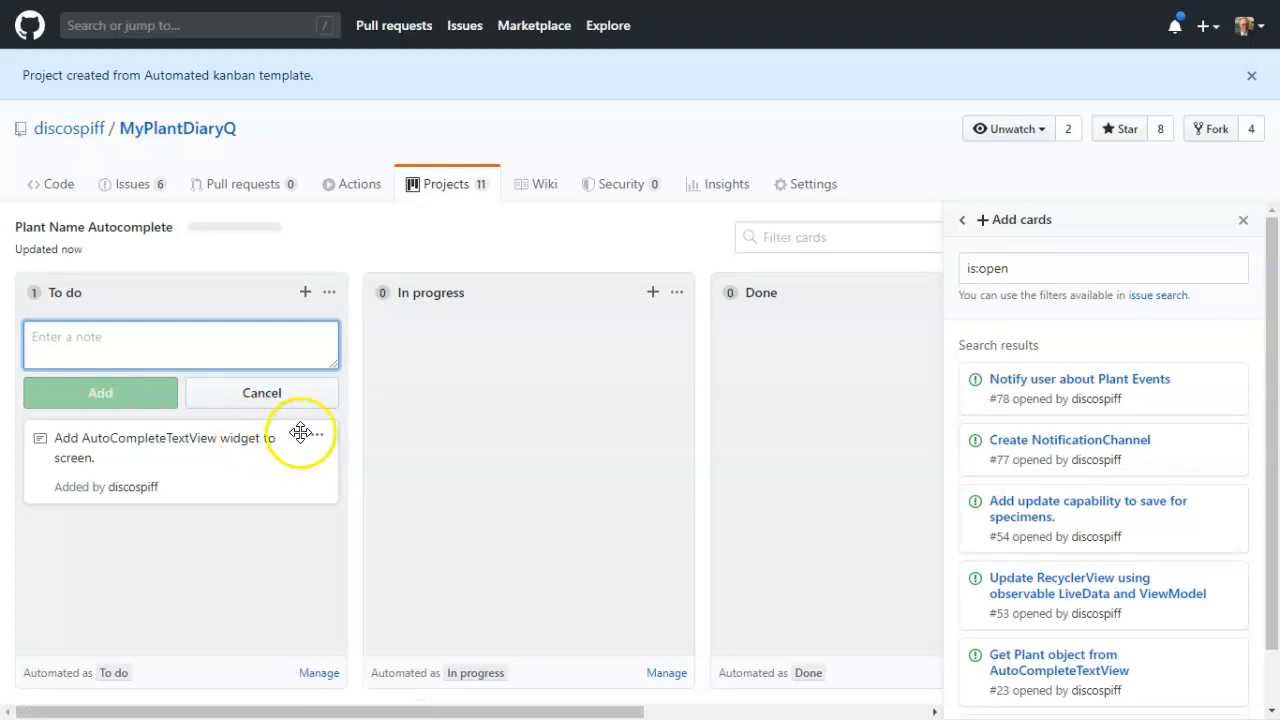
# Step: Convert the To do note to an issue with the body "Add an AutoCompleteTextView widget to the screen. This will show results as the user is typing."
pyautogui.click(317, 437)
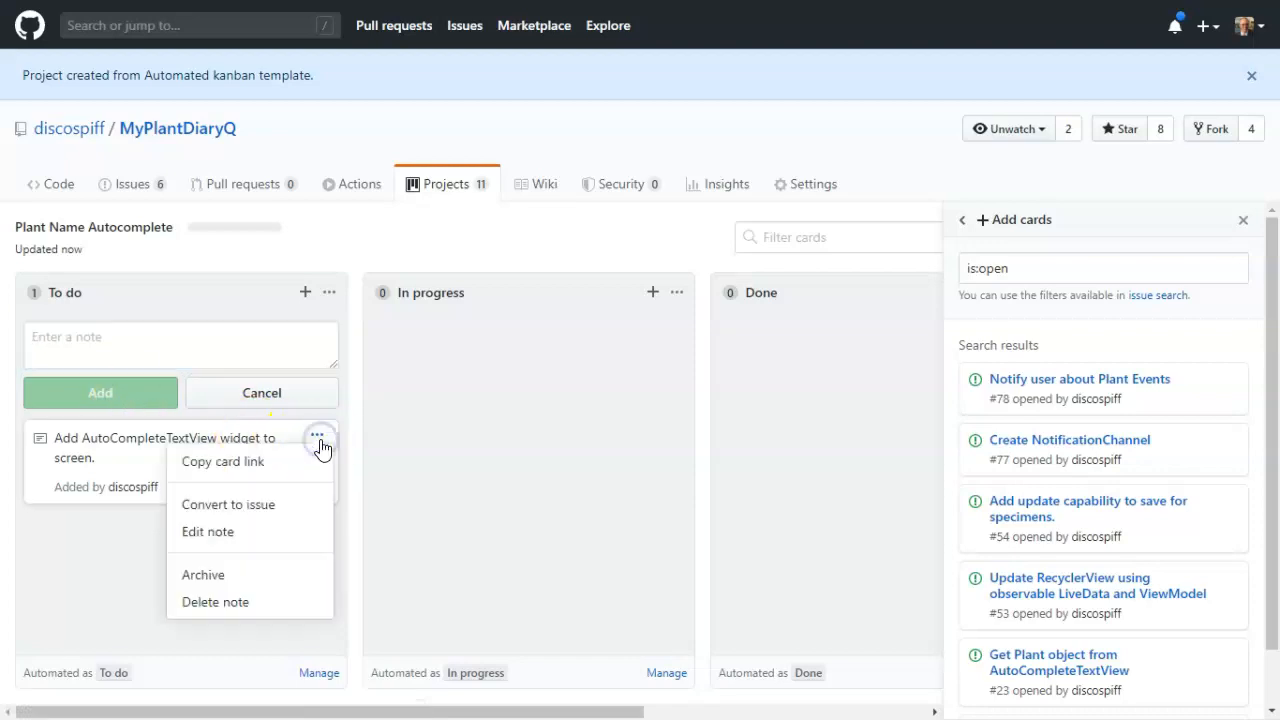
pyautogui.click(274, 506)
pyautogui.click(514, 320)
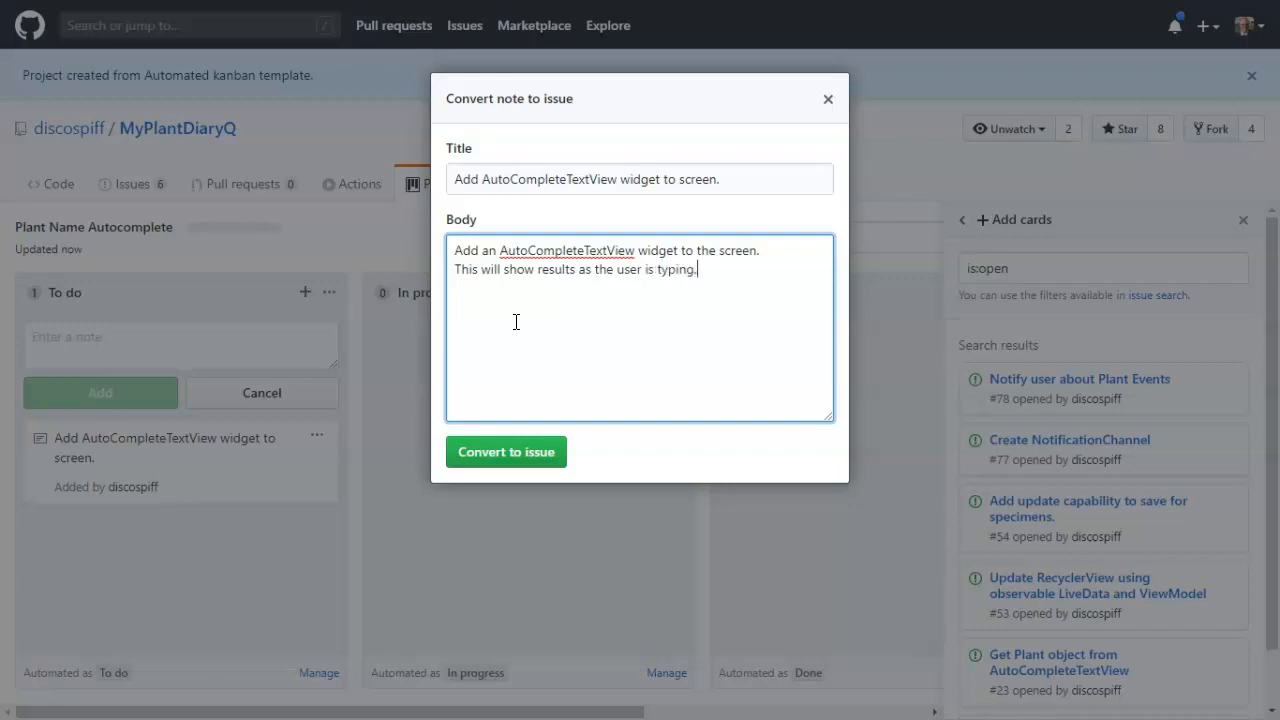
pyautogui.click(491, 470)
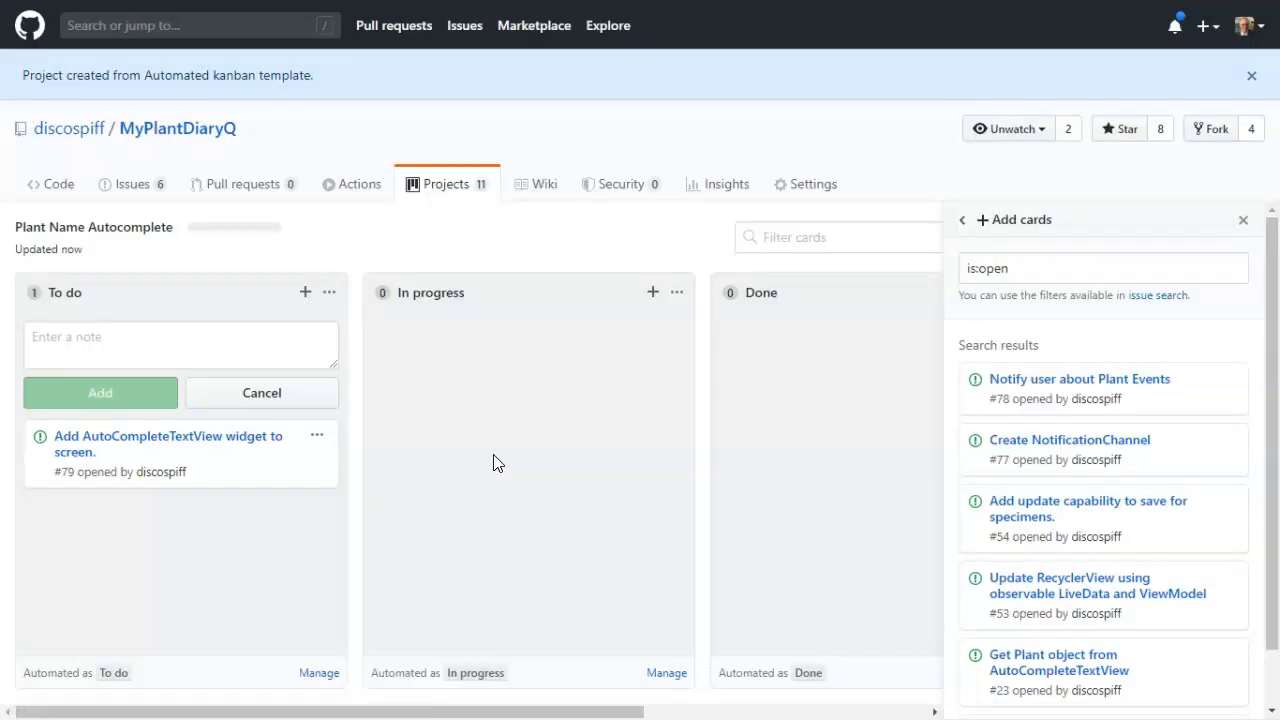
# Step: Open the details of the AutoCompleteTextView issue card and apply the enhancement label to it
pyautogui.click(238, 461)
pyautogui.moveTo(238, 461); pyautogui.dragTo(149, 476)
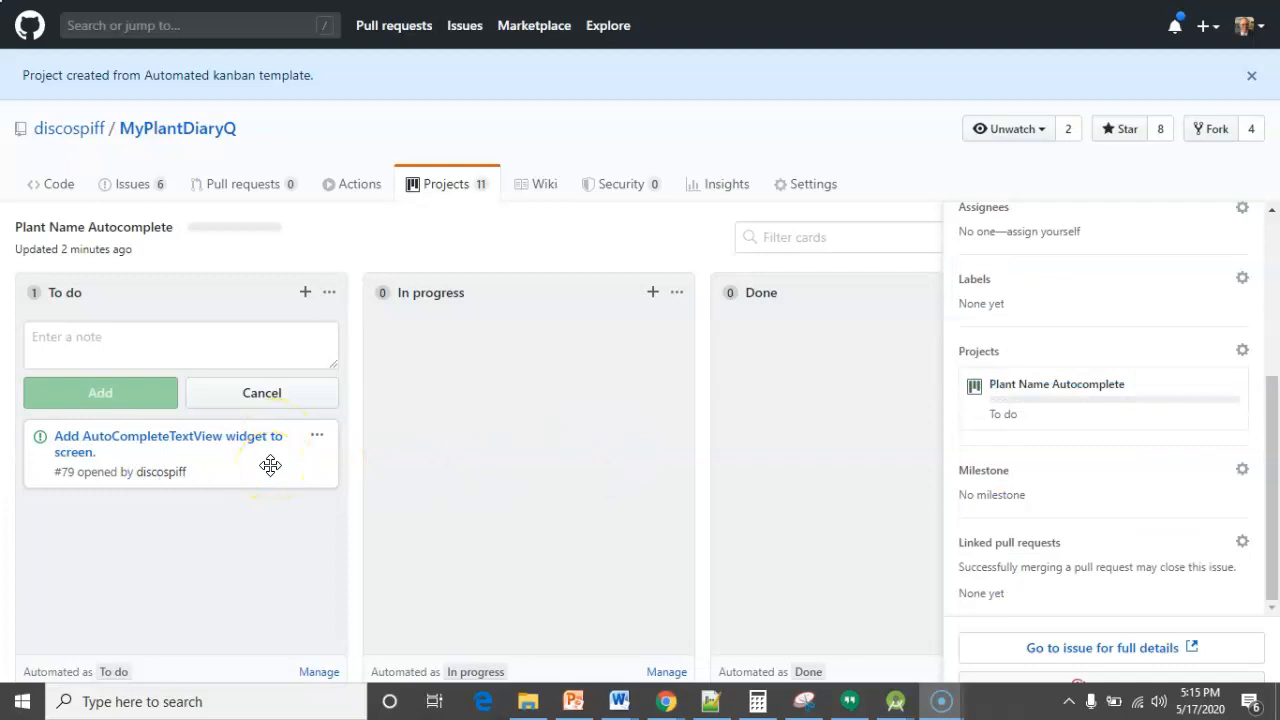
pyautogui.moveTo(270, 464)
pyautogui.mouseDown()
pyautogui.moveTo(614, 471)
pyautogui.moveTo(834, 446)
pyautogui.moveTo(118, 502)
pyautogui.moveTo(285, 480)
pyautogui.mouseUp()
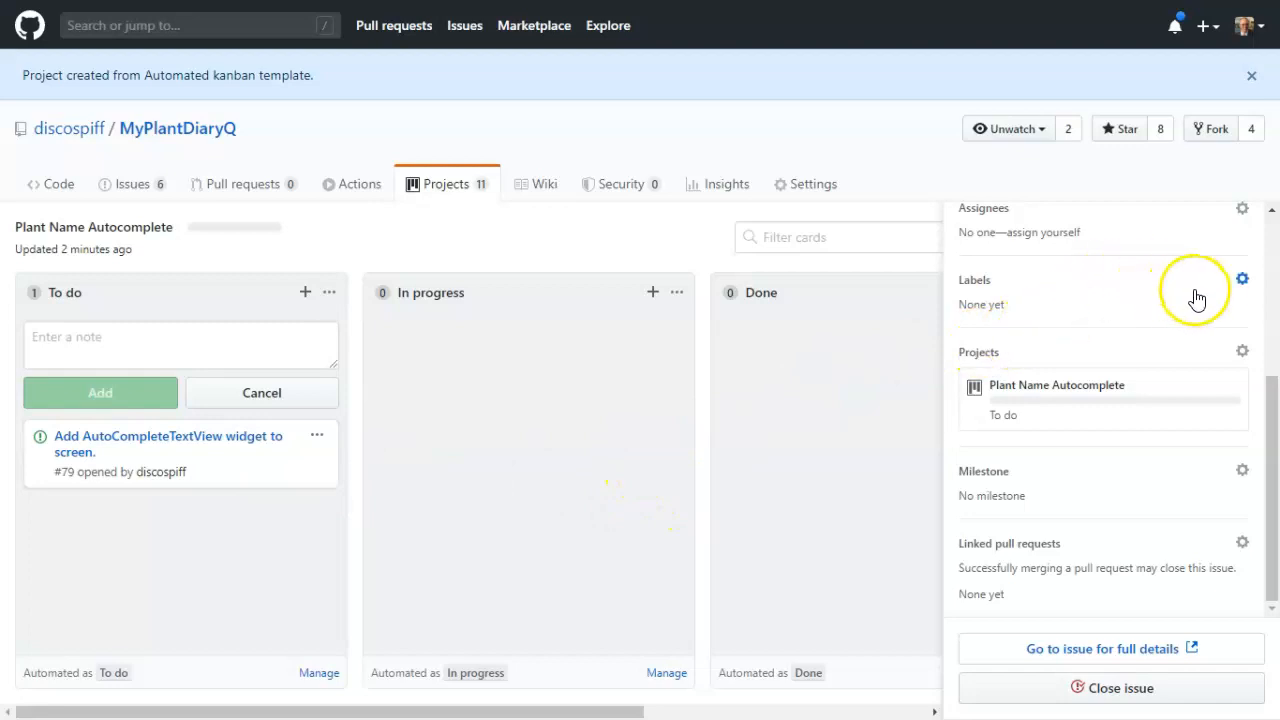
pyautogui.click(1241, 279)
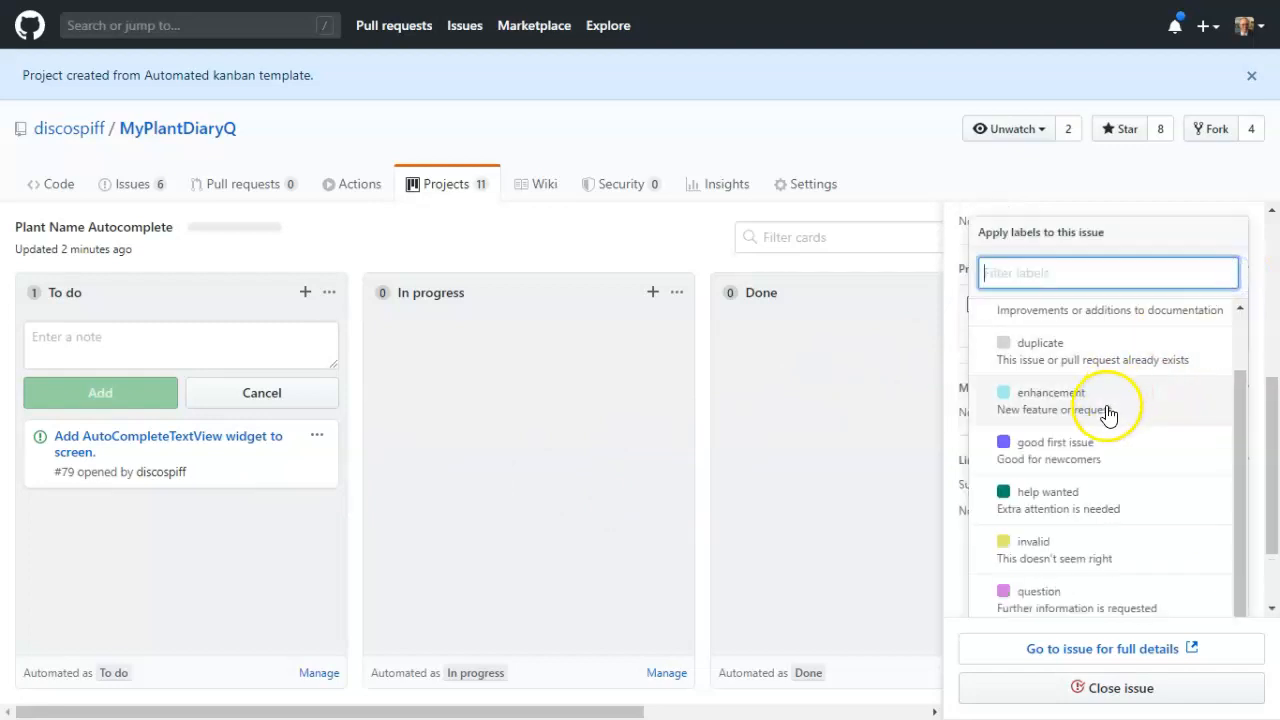
pyautogui.scroll(2, 1106, 418)
pyautogui.scroll(-2, 1104, 418)
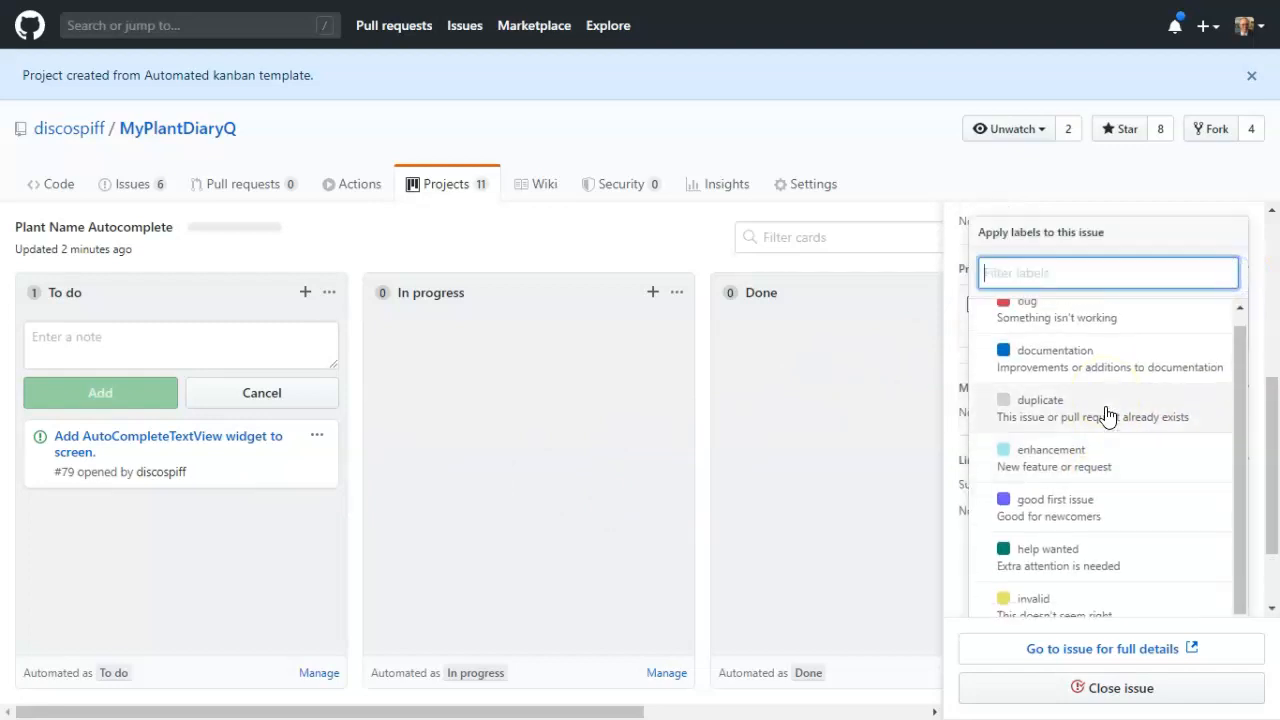
pyautogui.scroll(3, 1098, 418)
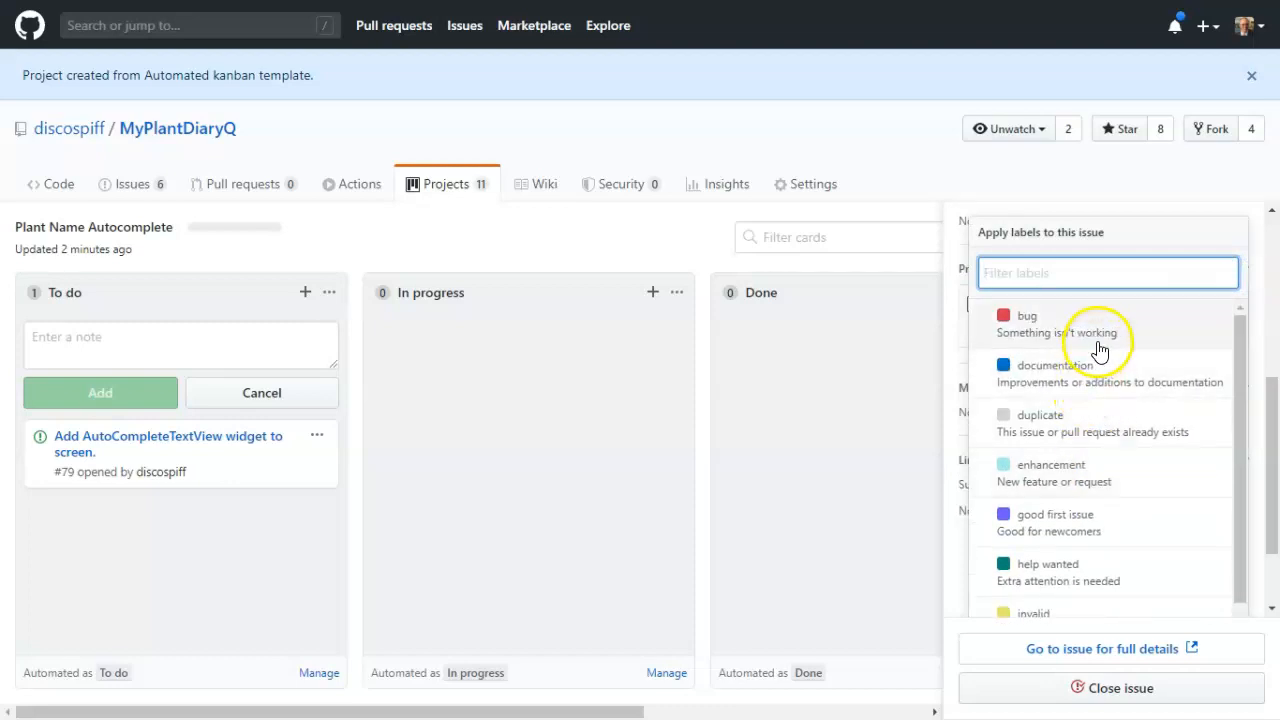
pyautogui.click(1090, 482)
pyautogui.click(715, 492)
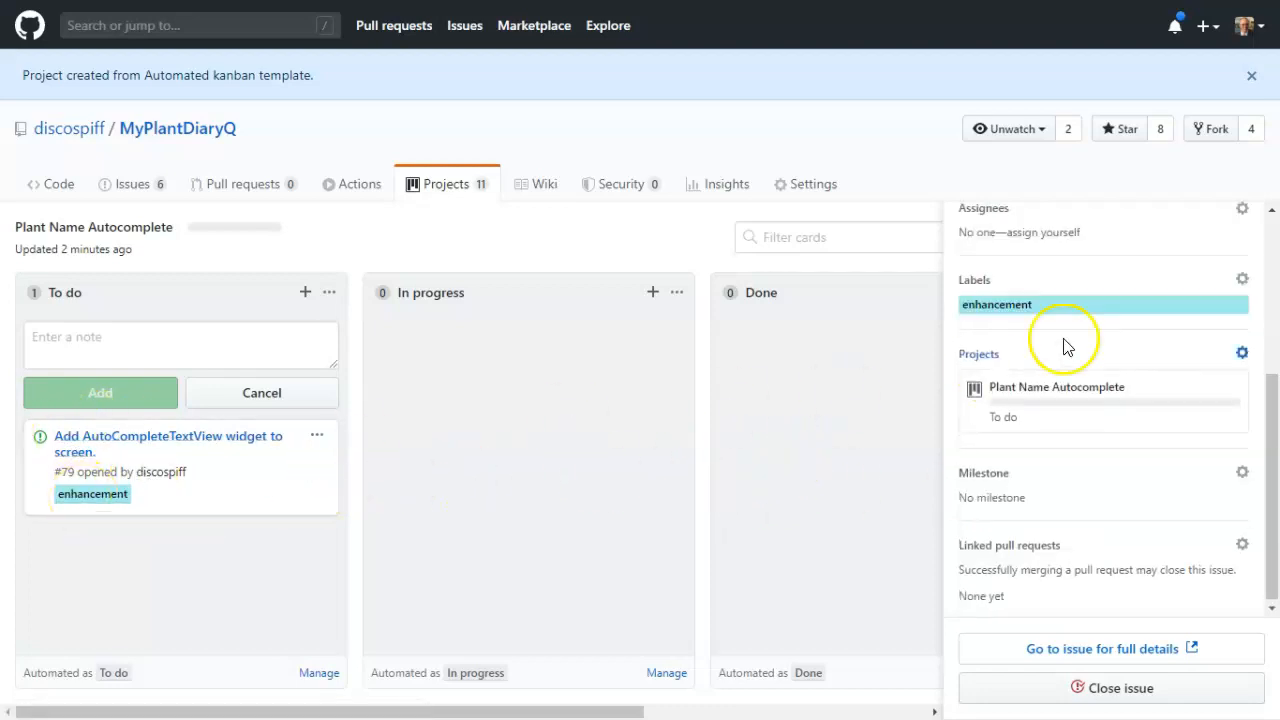
pyautogui.click(1241, 279)
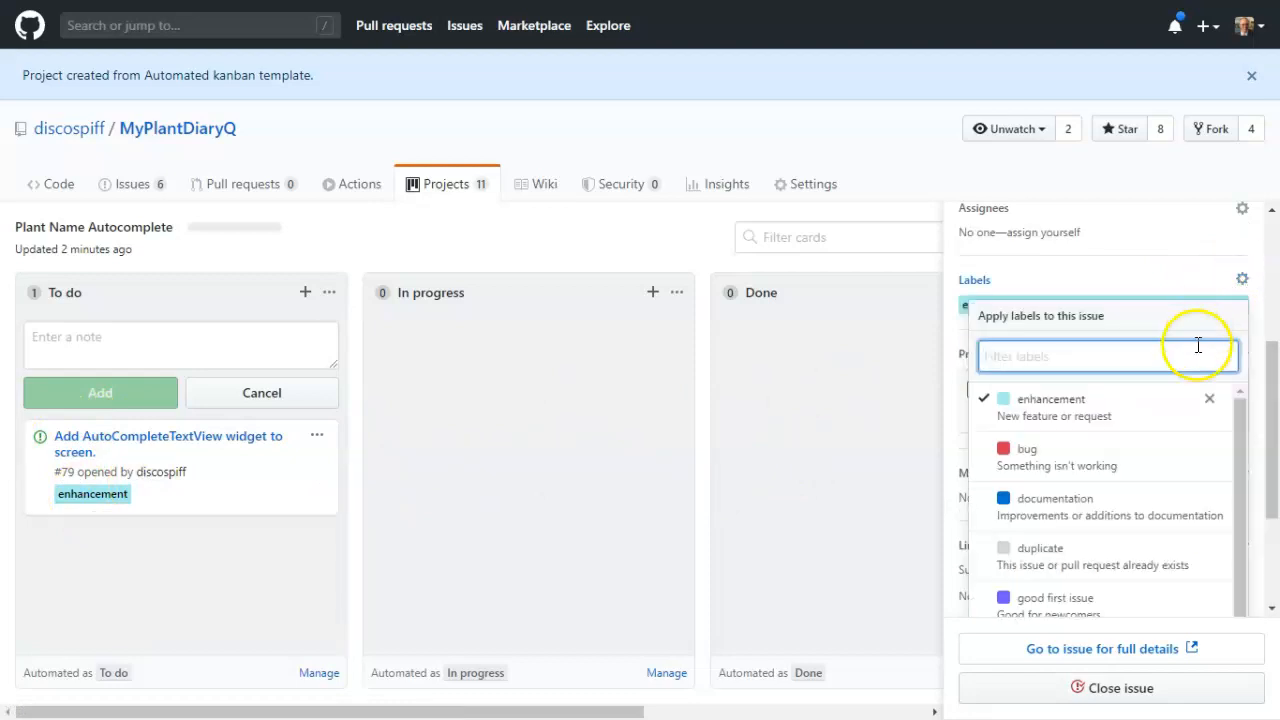
pyautogui.click(874, 376)
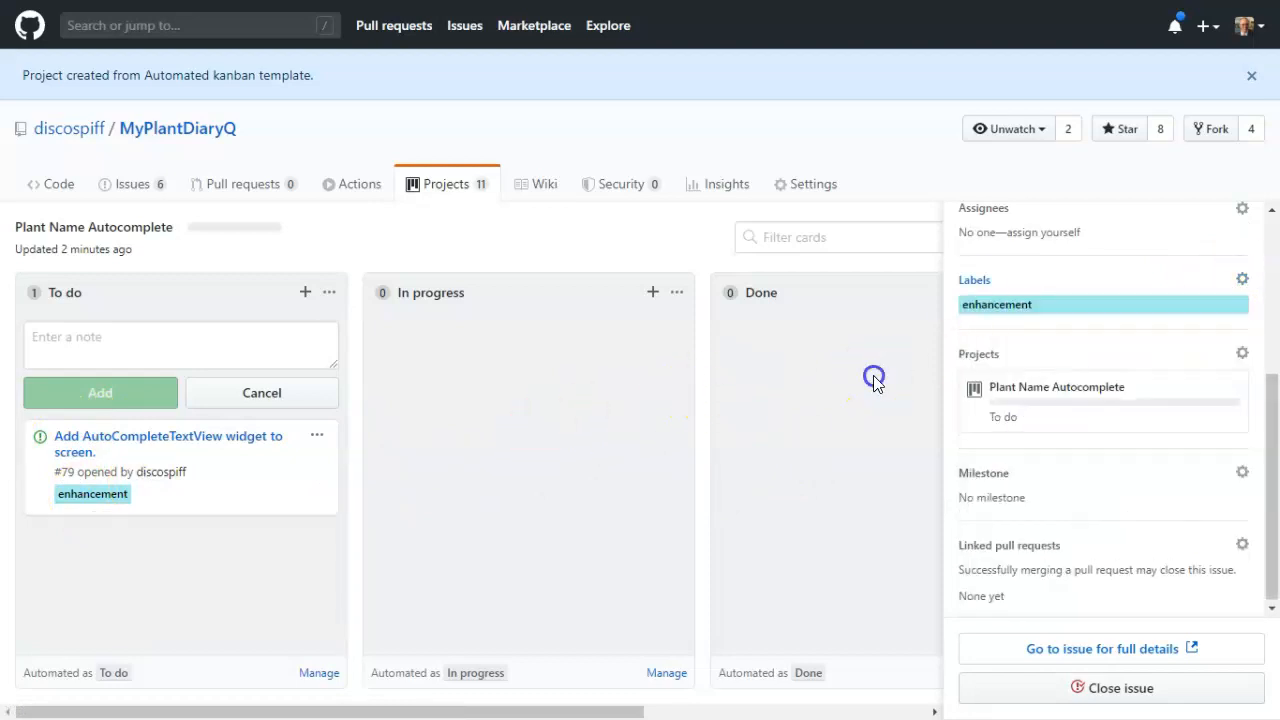
pyautogui.rightClick(988, 287)
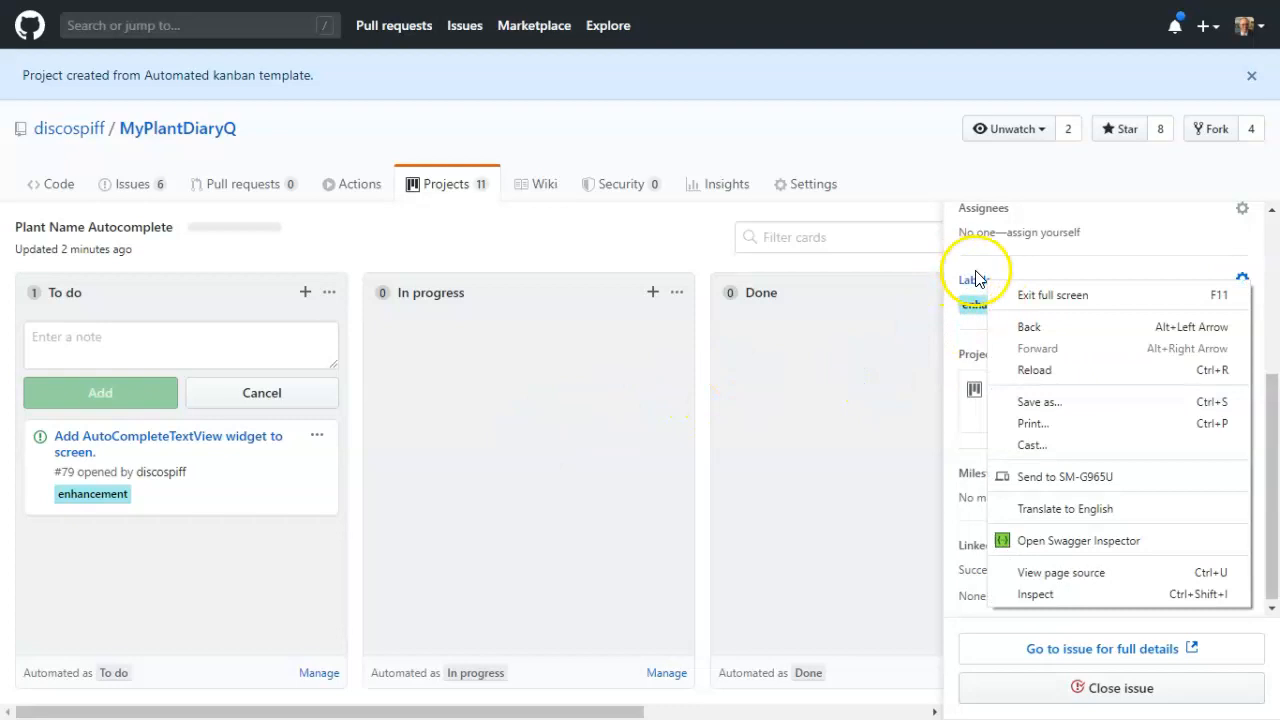
pyautogui.click(972, 282)
# Step: Create a label with the team member's first name and a newly generated color, and apply it to the AutoCompleteTextView issue
pyautogui.click(968, 279)
pyautogui.click(1062, 362)
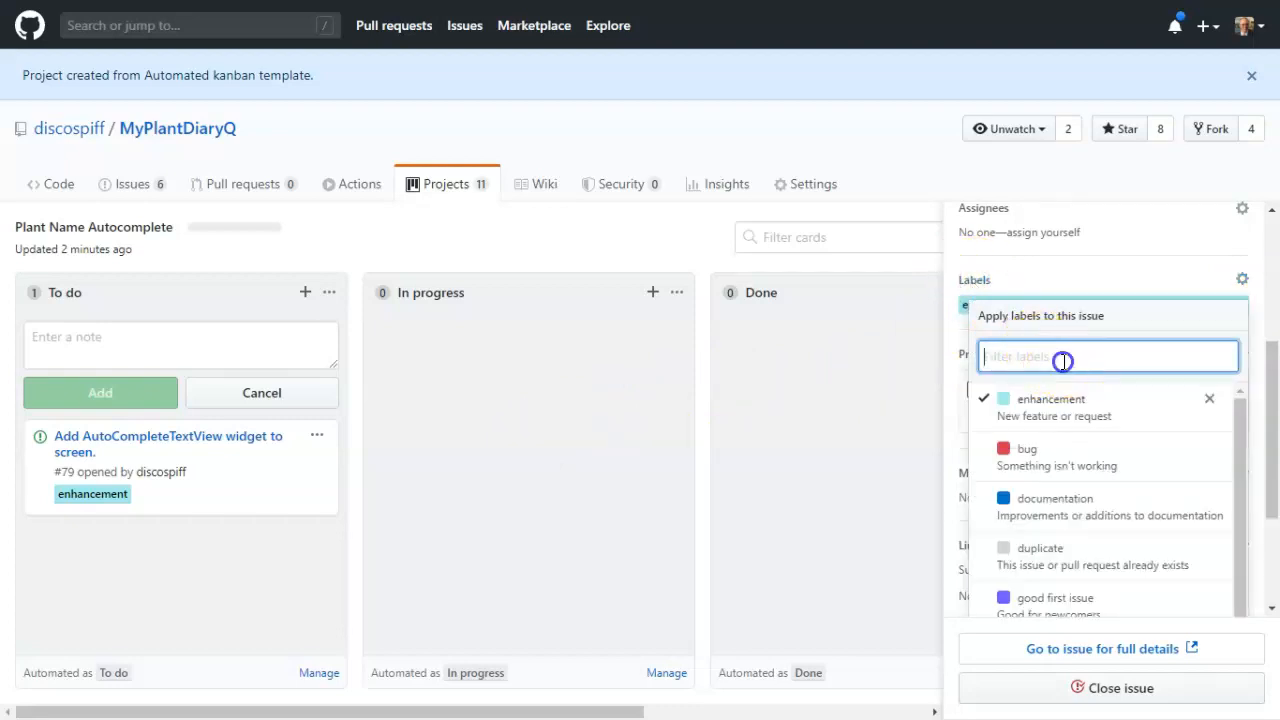
pyautogui.write('Brandan')
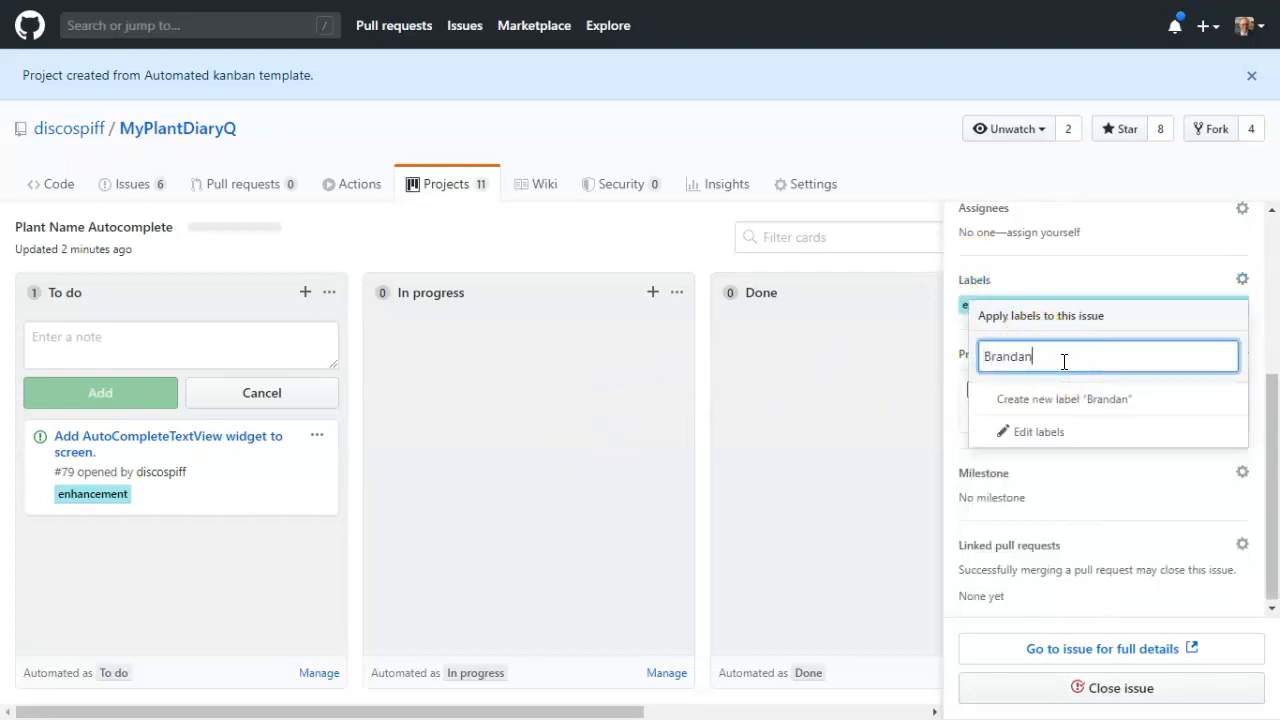
pyautogui.click(1079, 410)
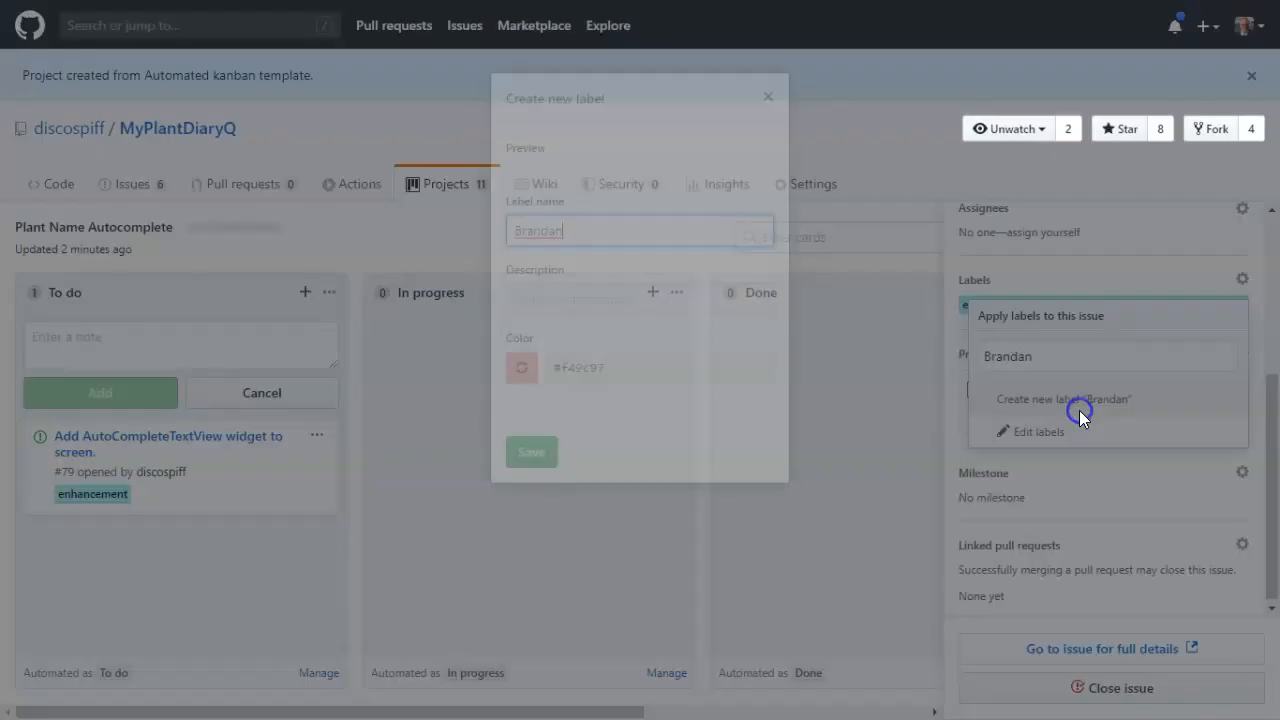
pyautogui.click(522, 376)
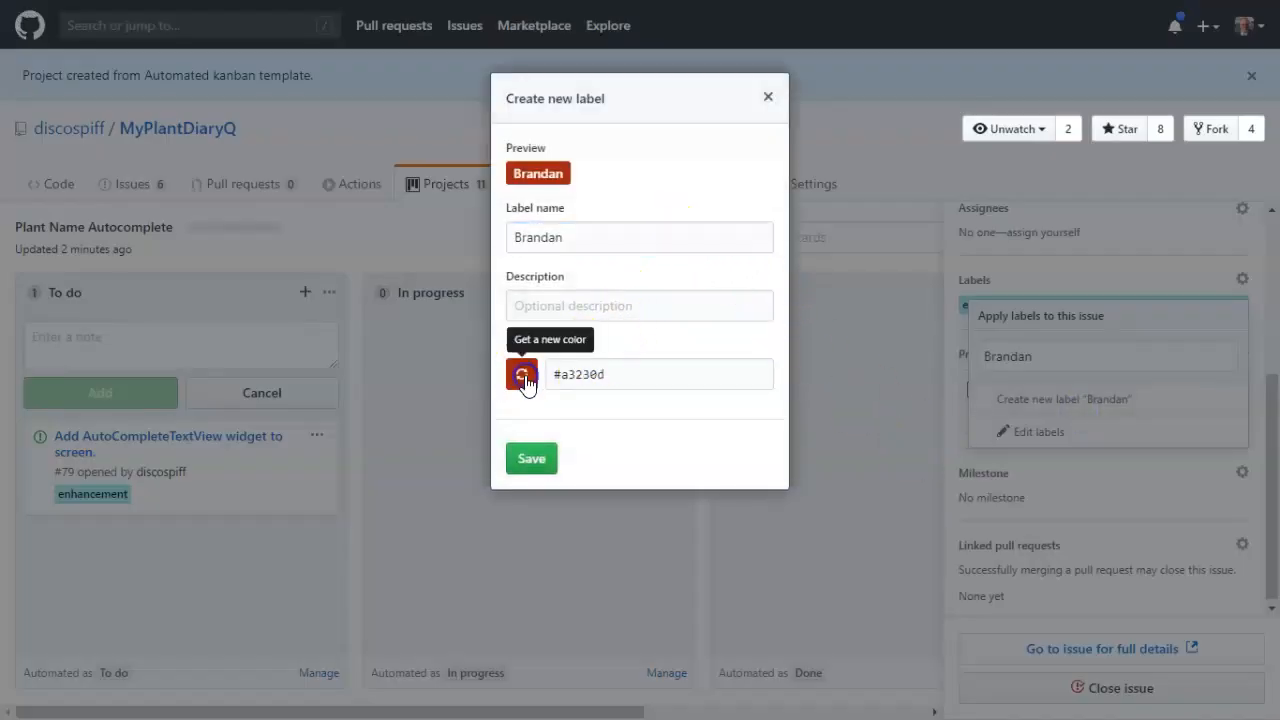
pyautogui.click(533, 458)
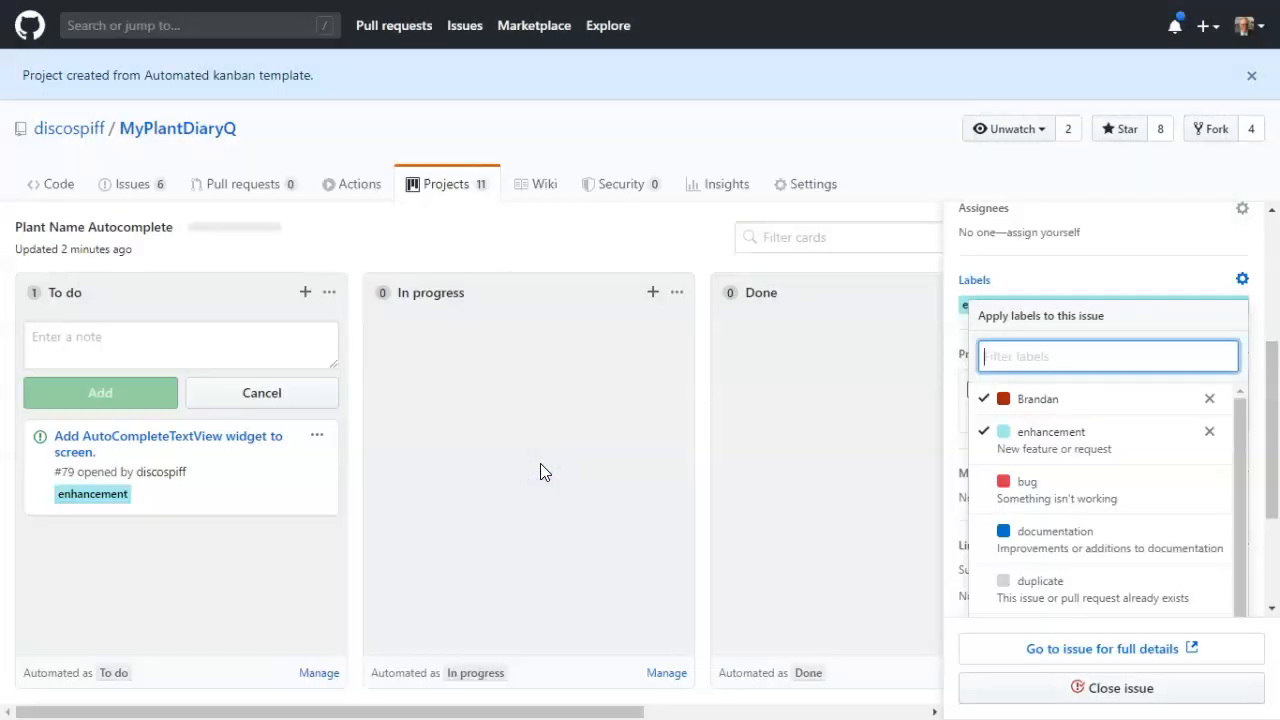
pyautogui.click(849, 443)
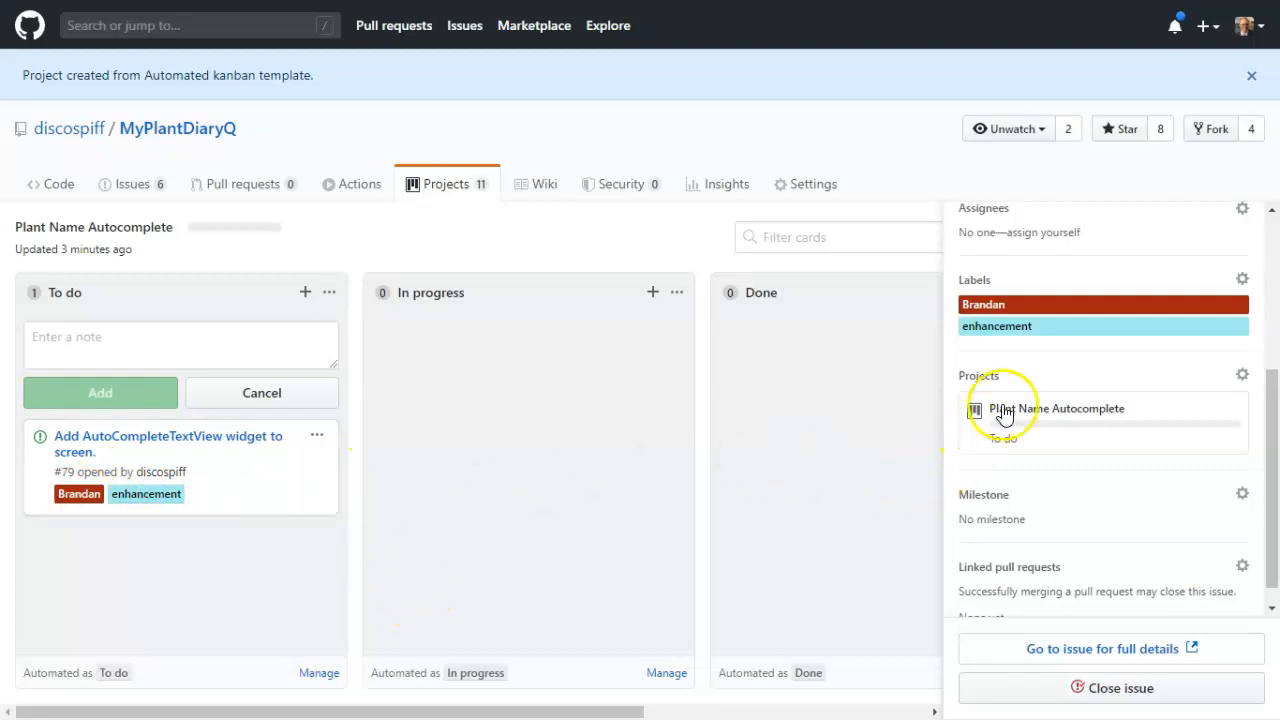
# Step: Create a label named Blocked with the color #b60205 and apply it to the AutoCompleteTextView issue
pyautogui.click(1242, 279)
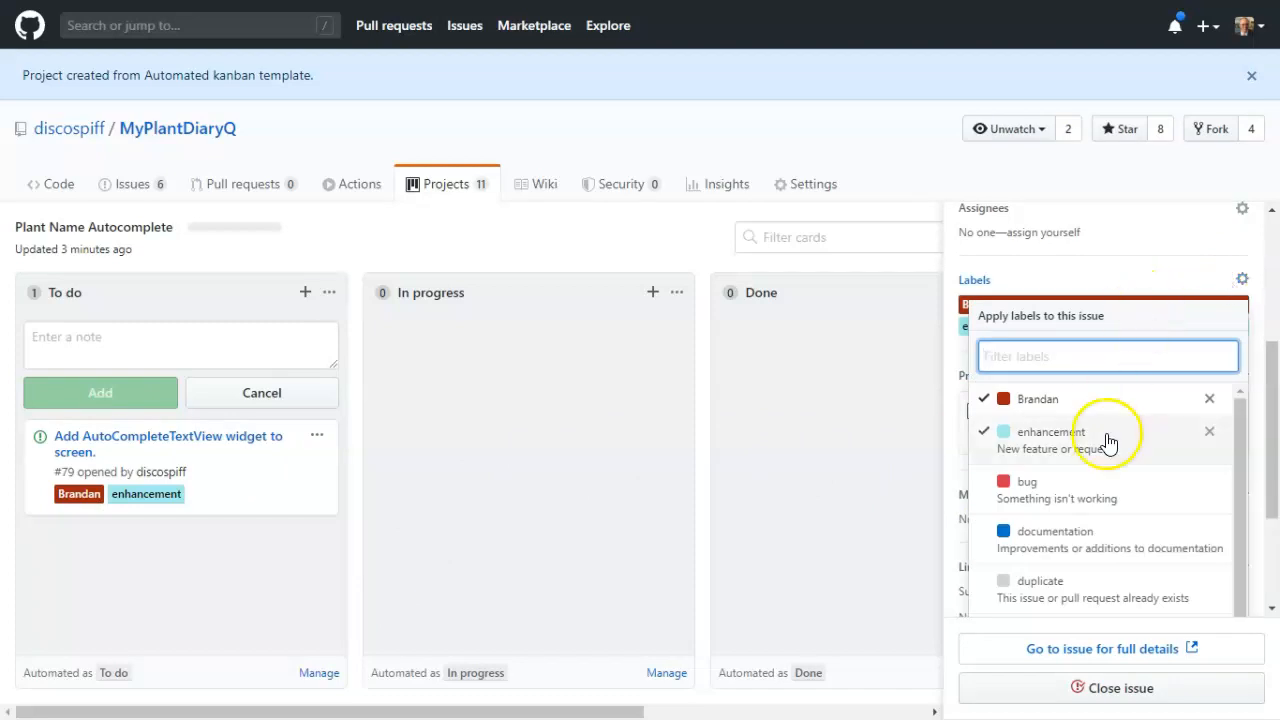
pyautogui.scroll(-2, 1104, 450)
pyautogui.scroll(2, 1104, 457)
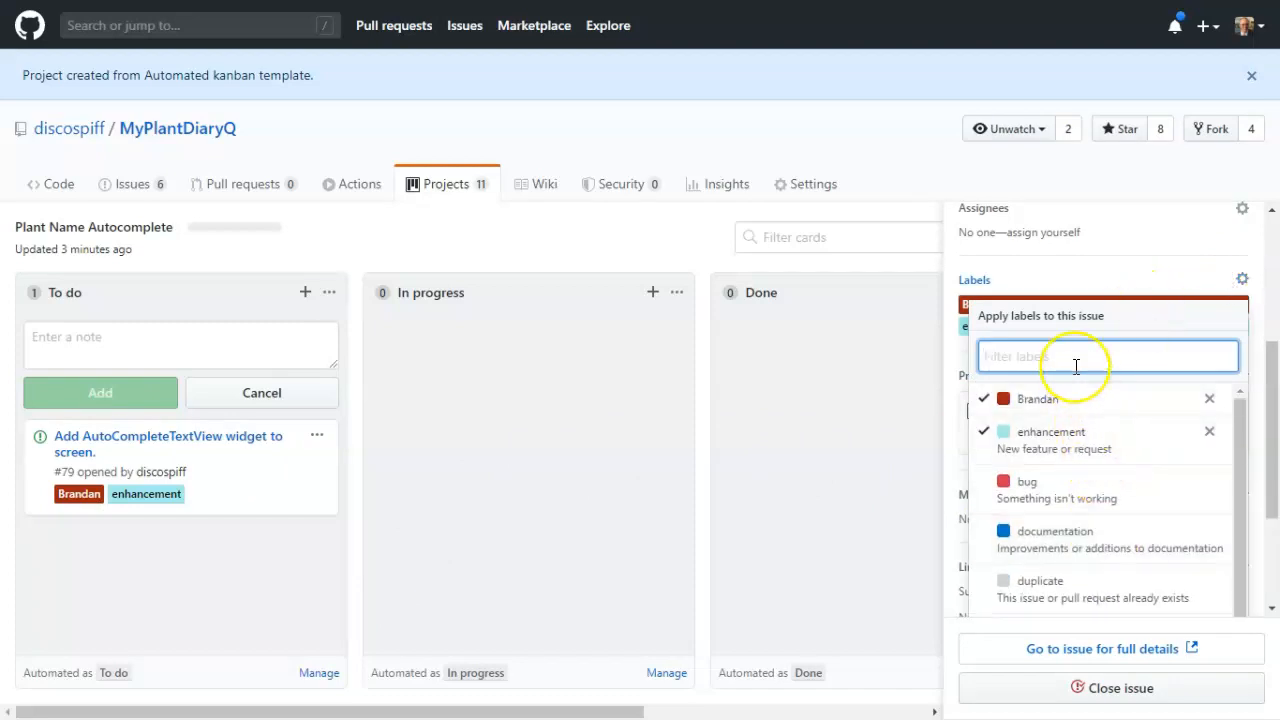
pyautogui.write('Bloc')
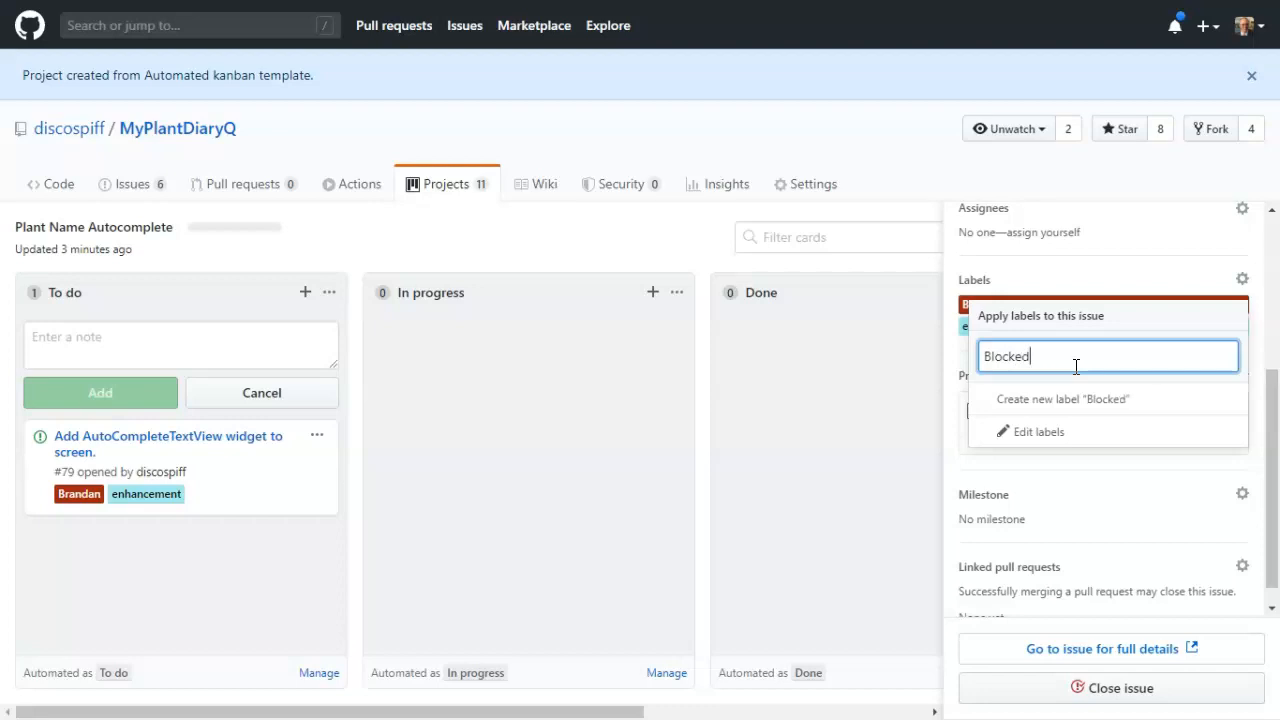
pyautogui.write('ked')
pyautogui.click(1060, 399)
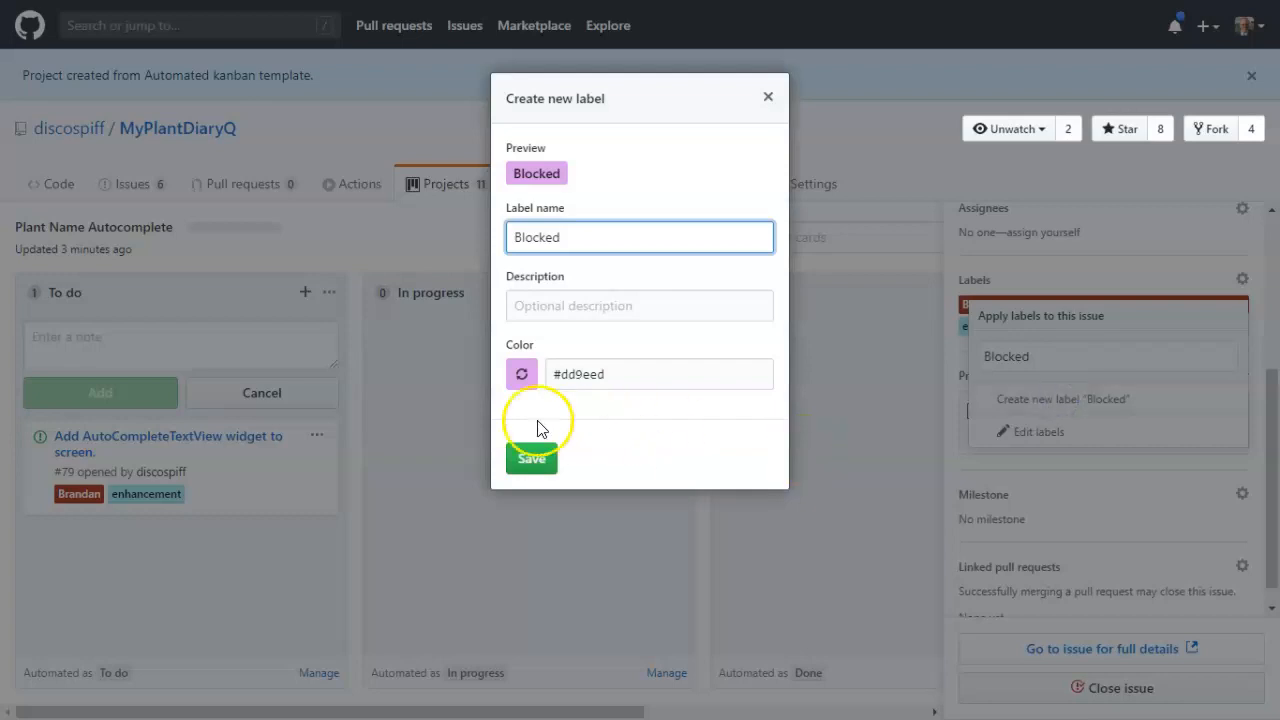
pyautogui.click(594, 377)
pyautogui.click(526, 434)
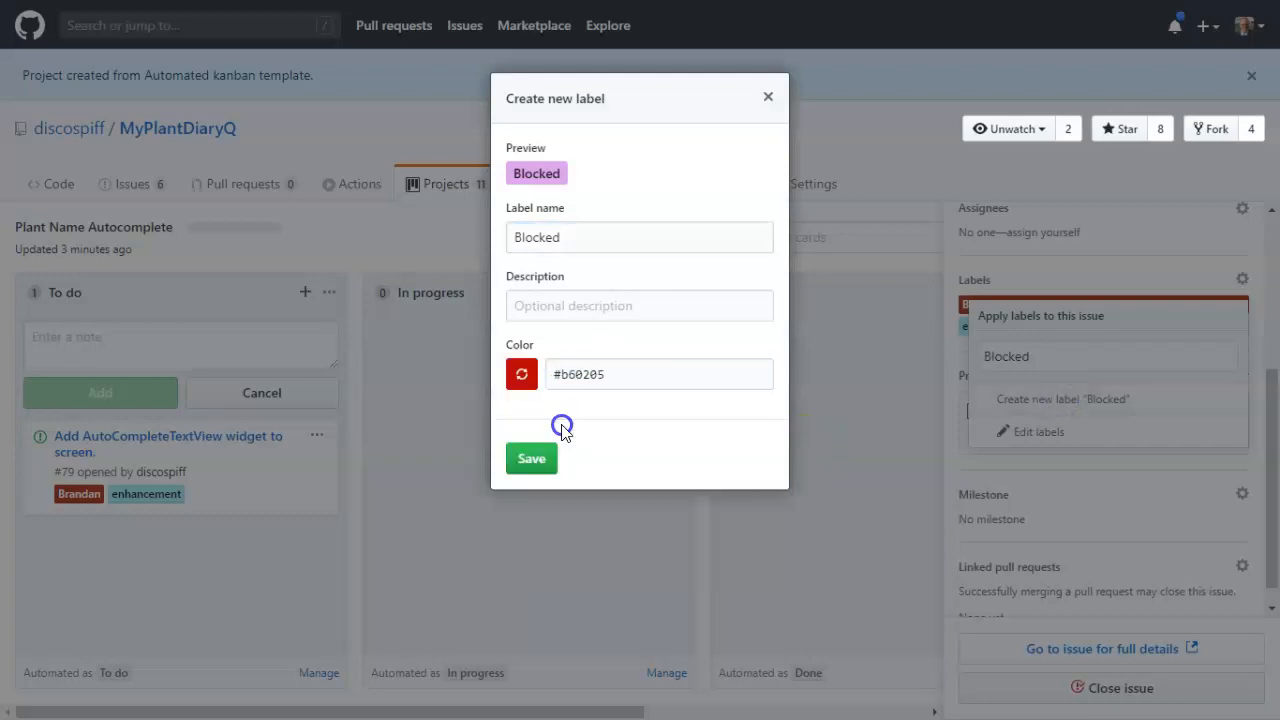
pyautogui.click(533, 462)
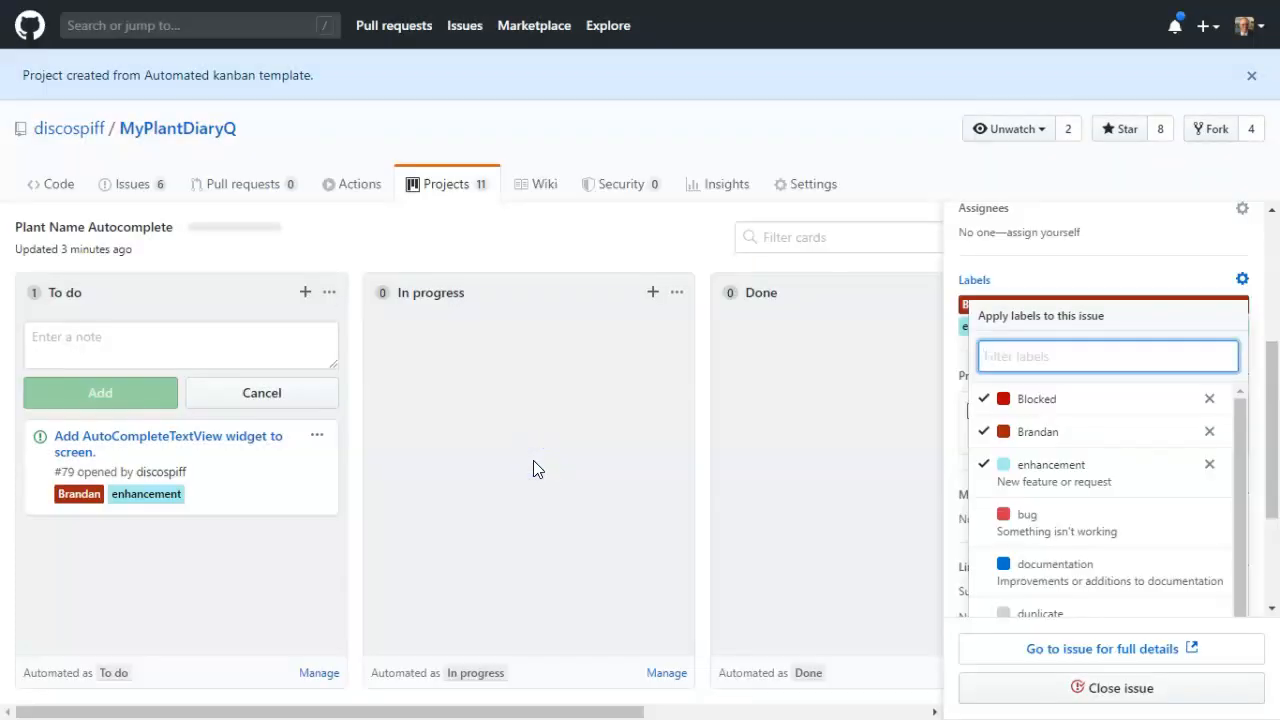
pyautogui.click(789, 391)
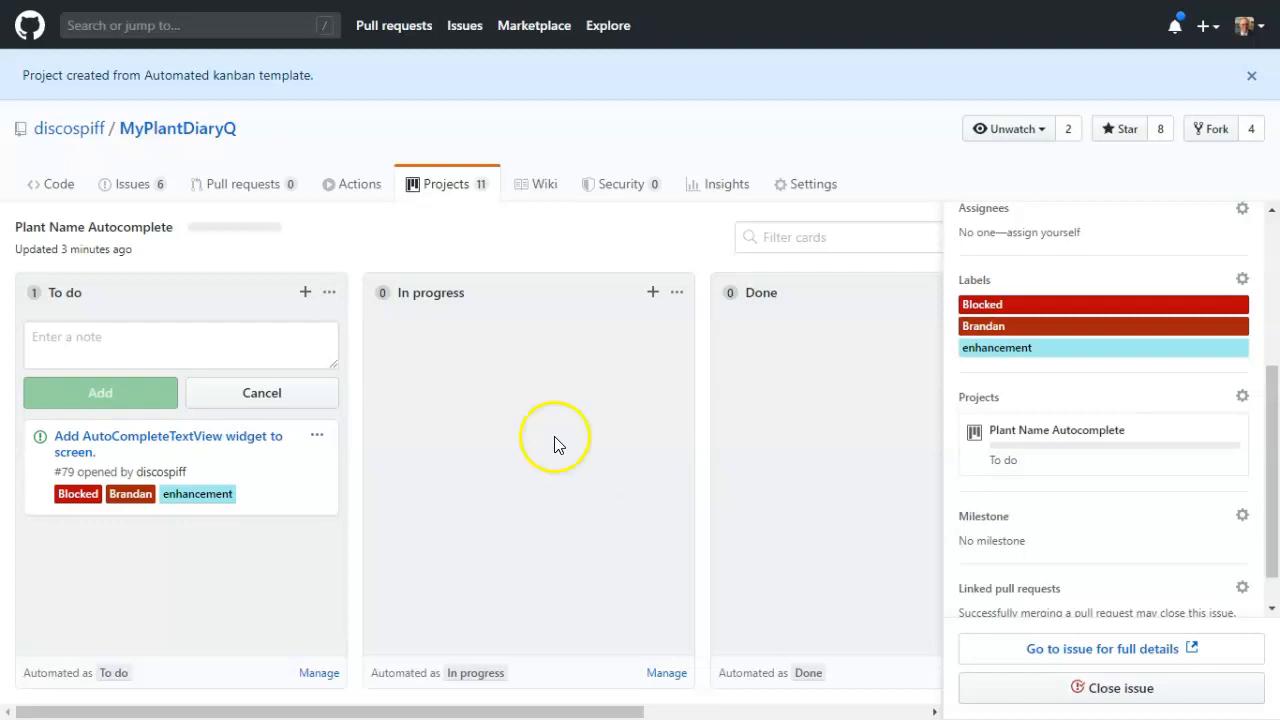
# Step: Add the note "Parse JSON with Retrofit library" to the To do column
pyautogui.click(170, 353)
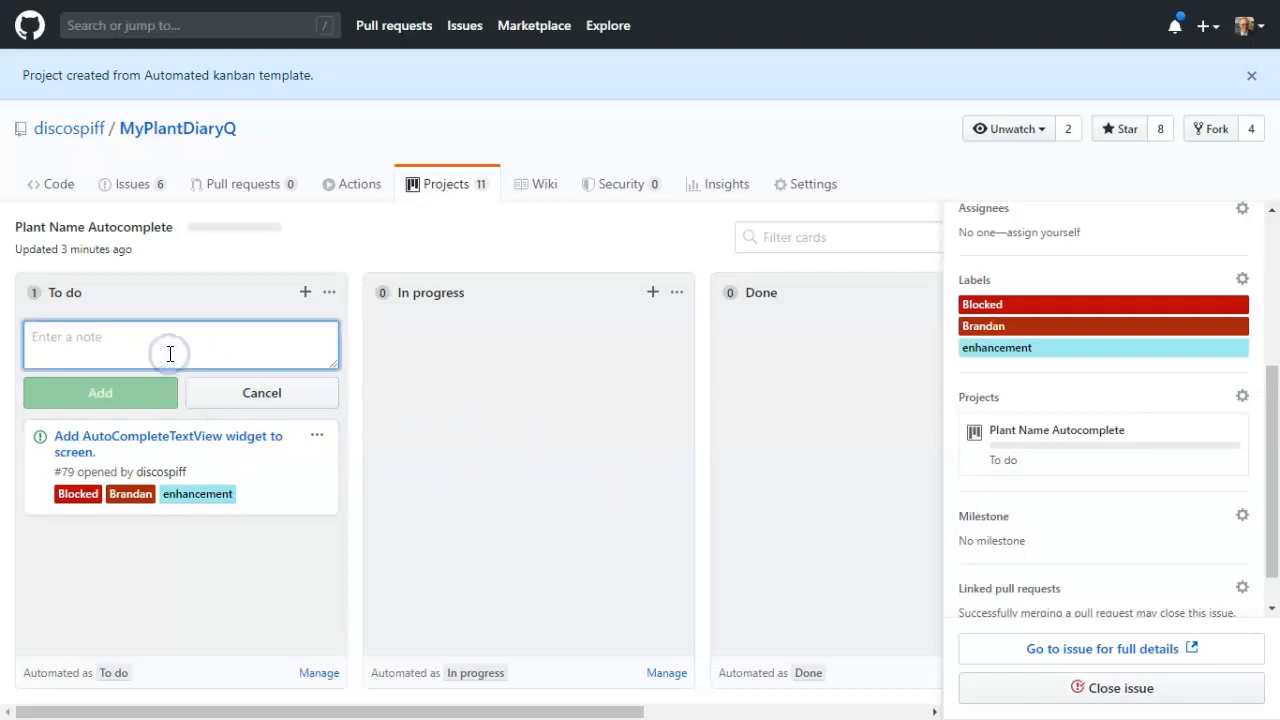
pyautogui.write('Parse')
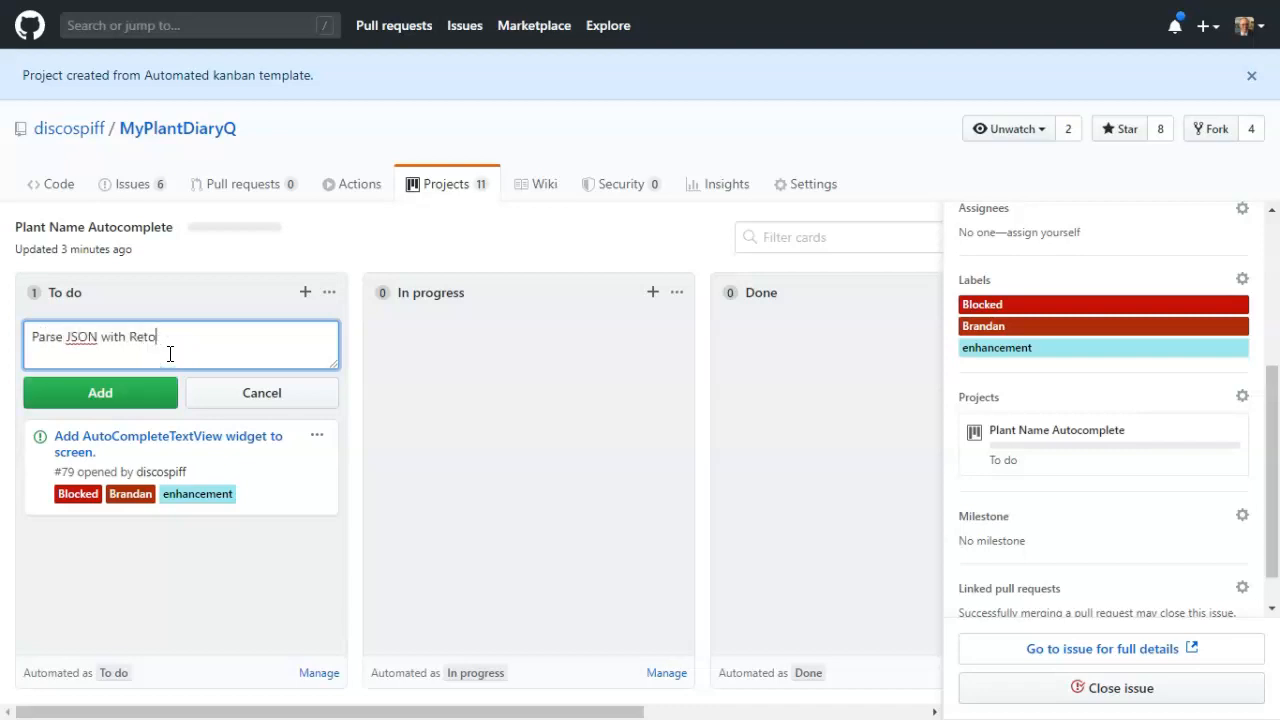
pyautogui.write(' JSON with Retrofit library')
pyautogui.click(146, 392)
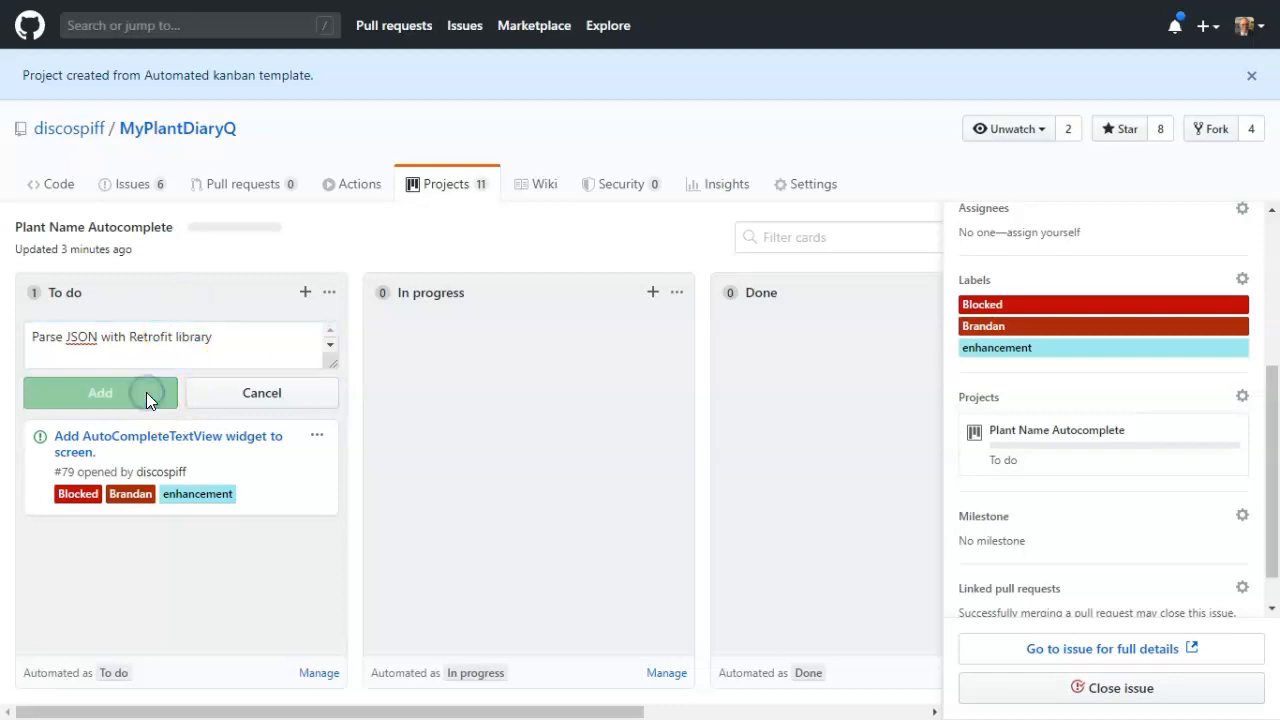
# Step: Convert the Parse JSON note to an issue with the body lines "Add retrofit dependency to build.gradle" and "Create RetrofitClientInstance"
pyautogui.click(318, 440)
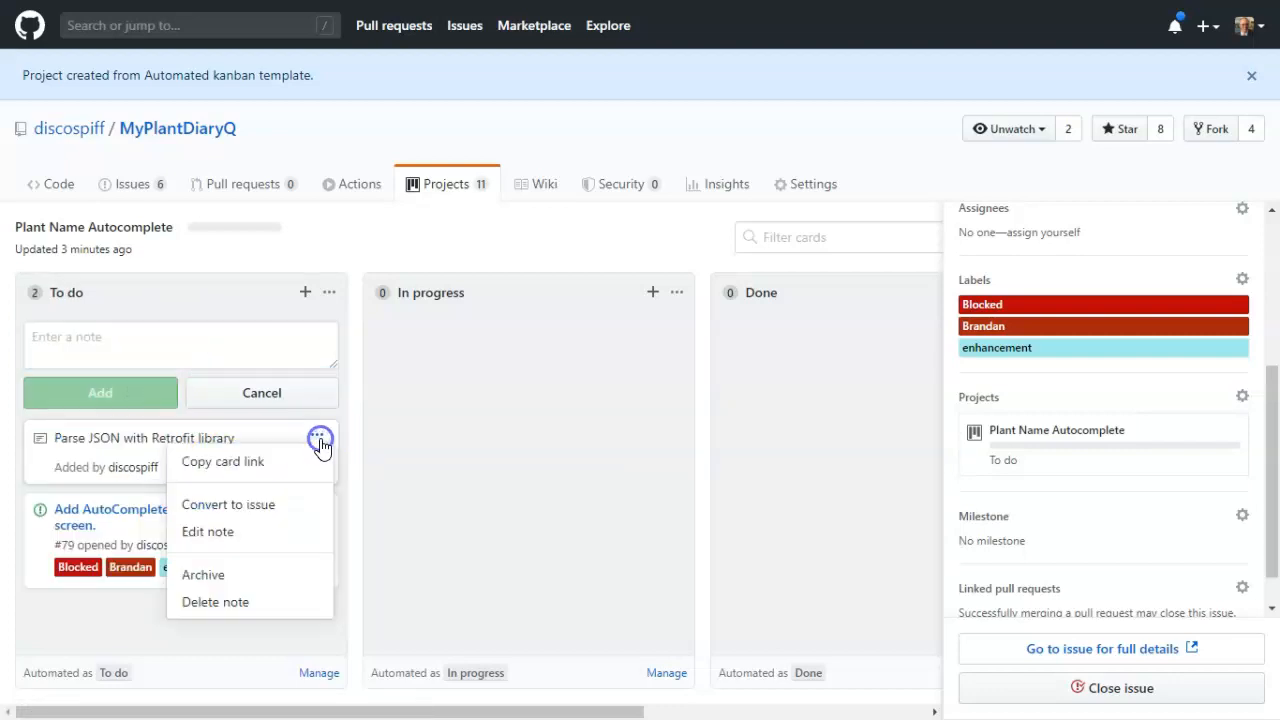
pyautogui.click(259, 535)
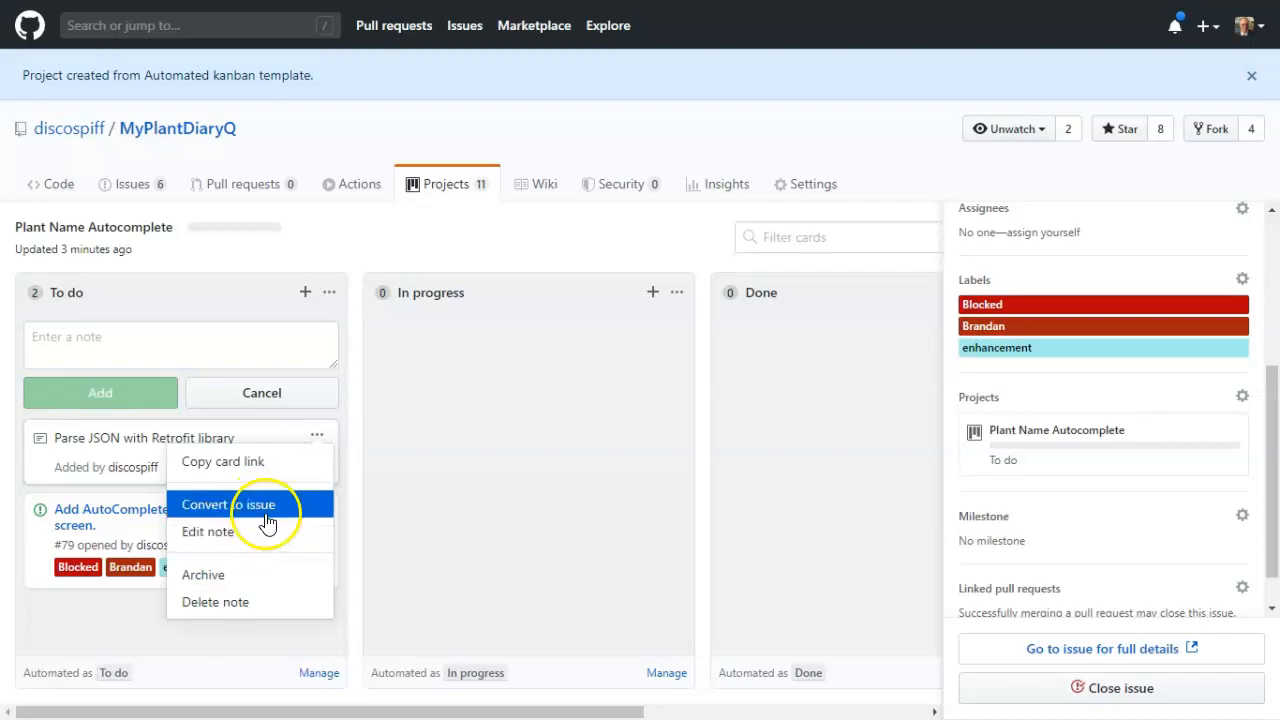
pyautogui.click(257, 504)
pyautogui.click(521, 300)
pyautogui.write('Add retrofit to build.gradel')
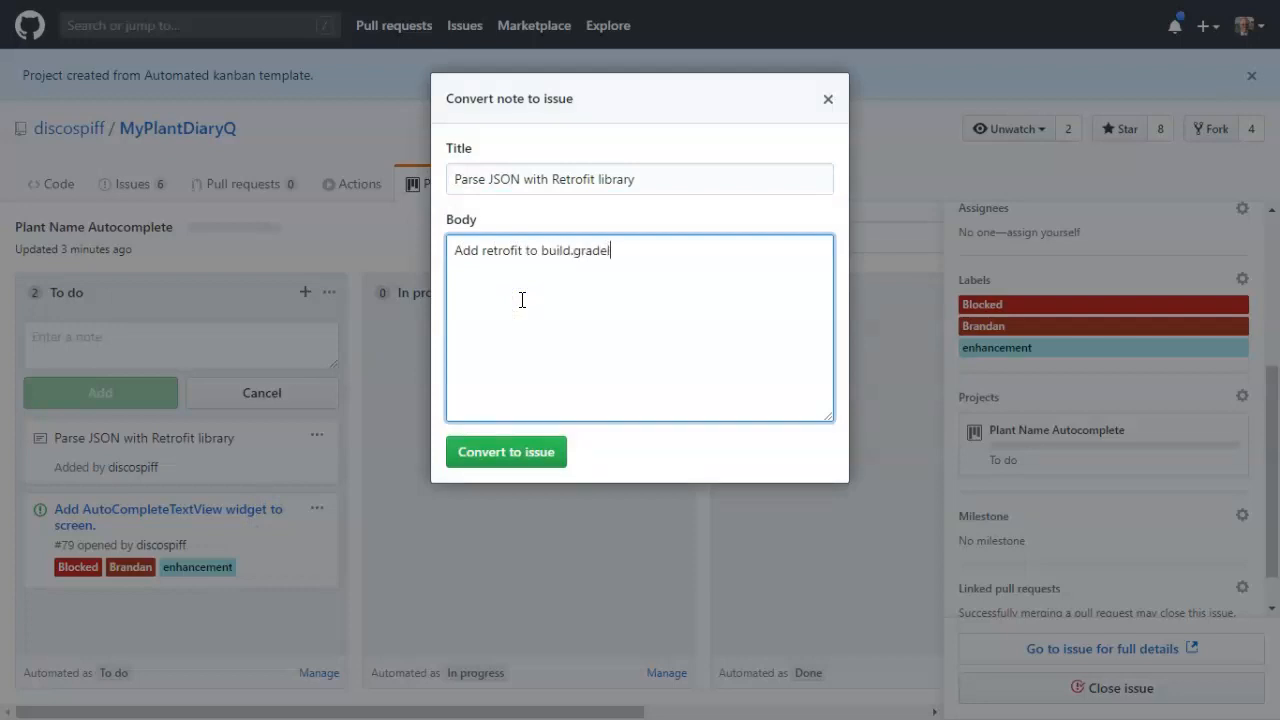
pyautogui.write('dependency')
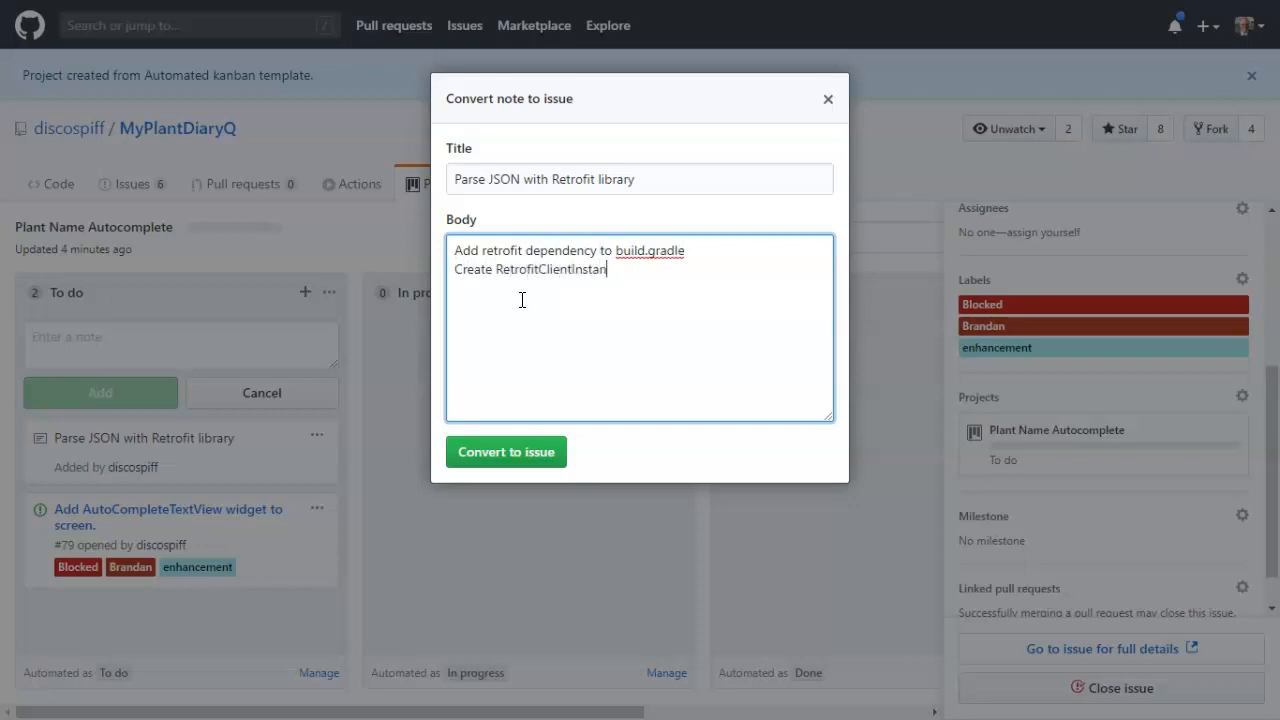
pyautogui.click(535, 451)
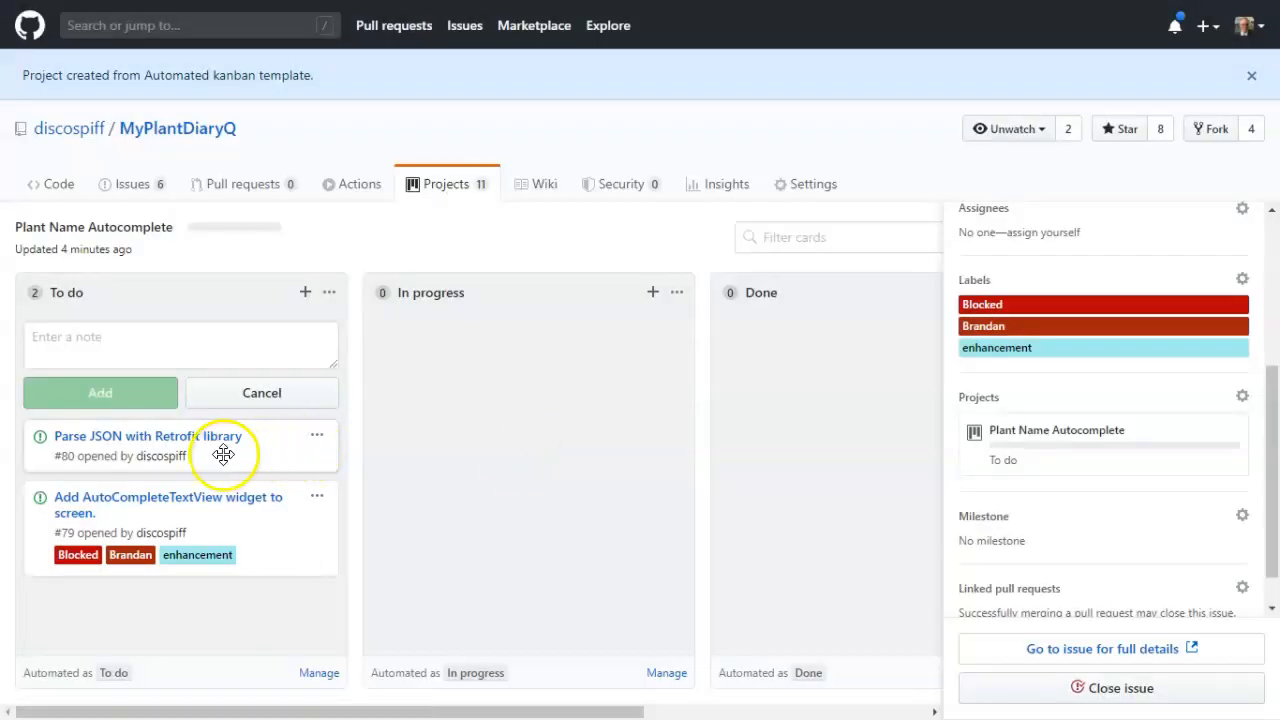
# Step: Open the details of the Parse JSON issue card and apply the enhancement label to it
pyautogui.click(209, 441)
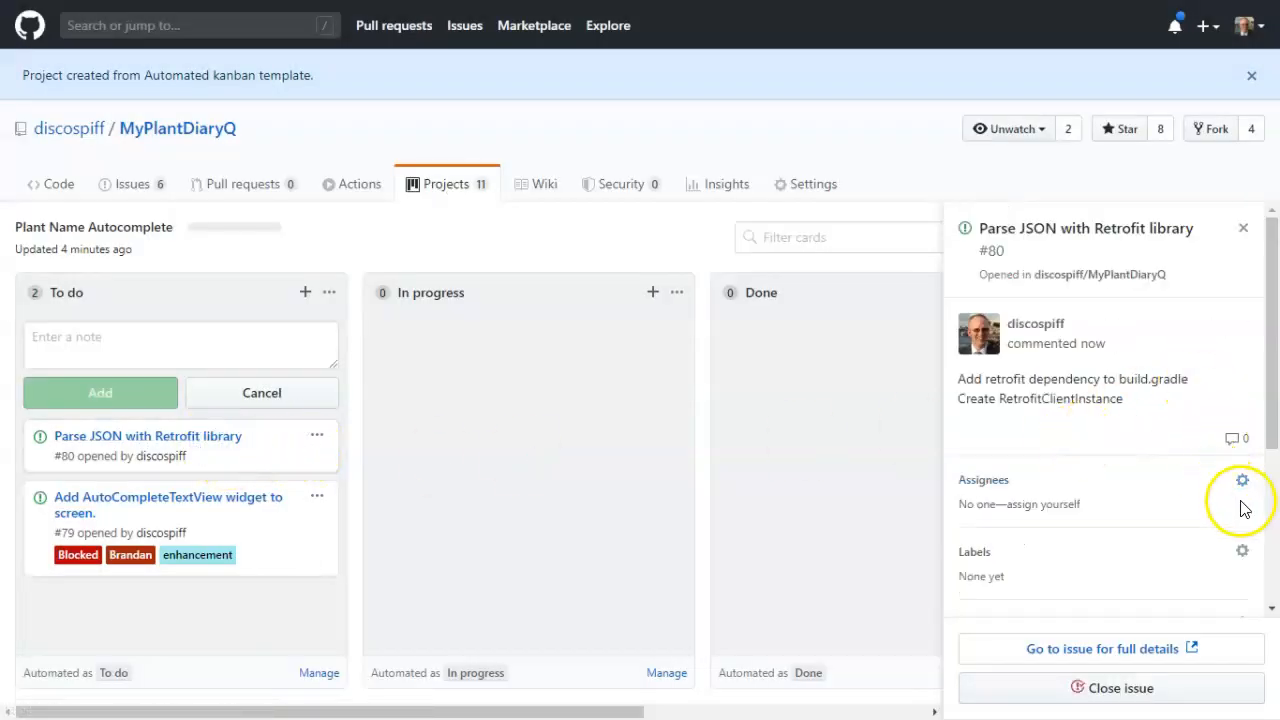
pyautogui.click(1240, 547)
pyautogui.scroll(-3, 1210, 520)
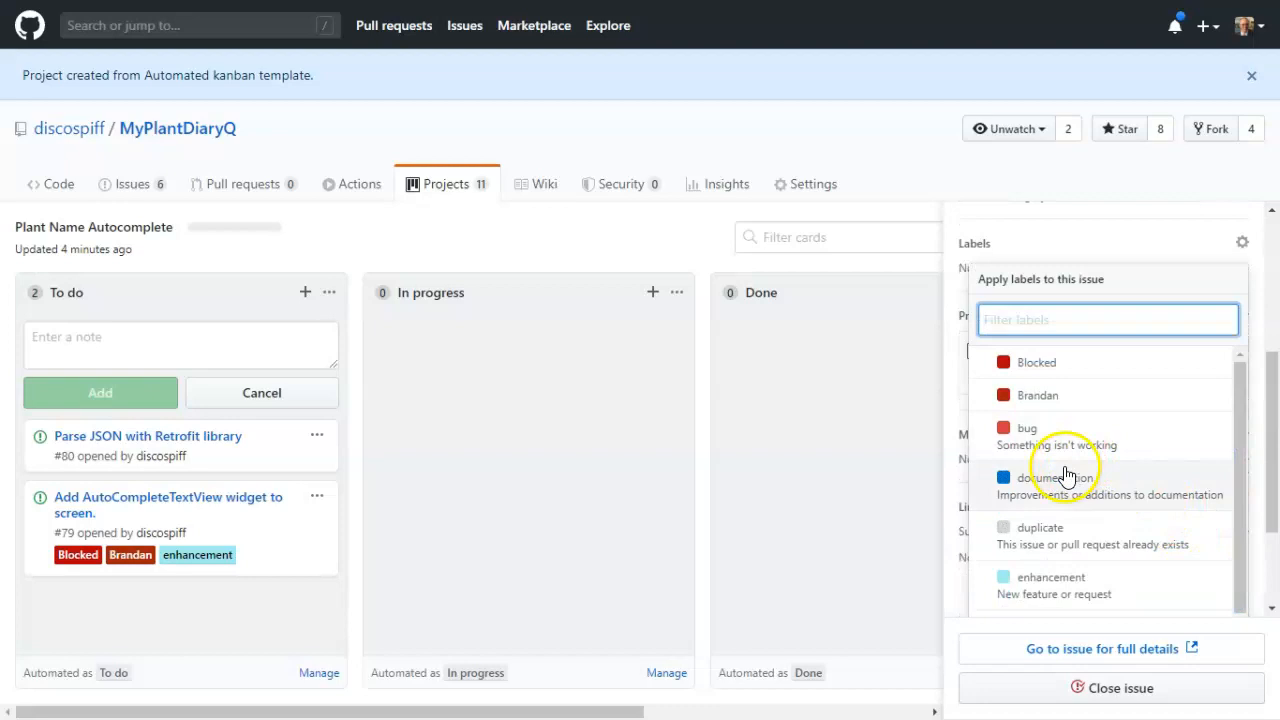
pyautogui.click(1101, 585)
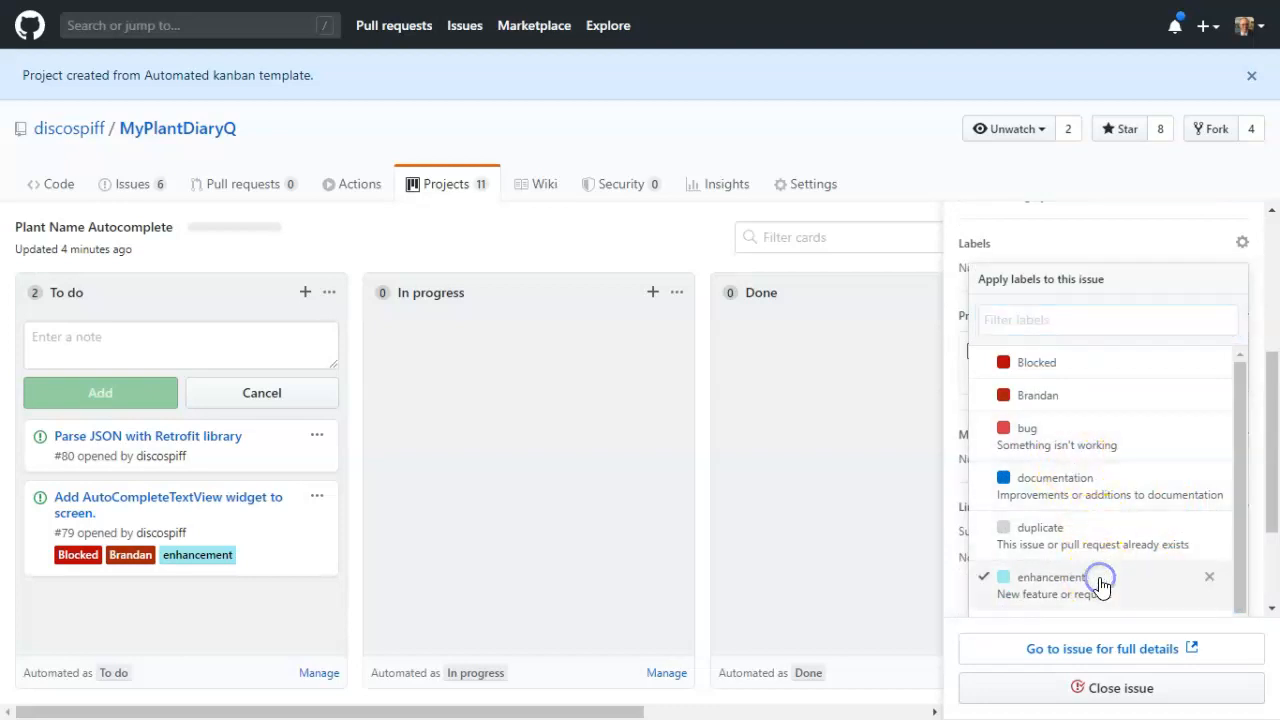
pyautogui.click(806, 528)
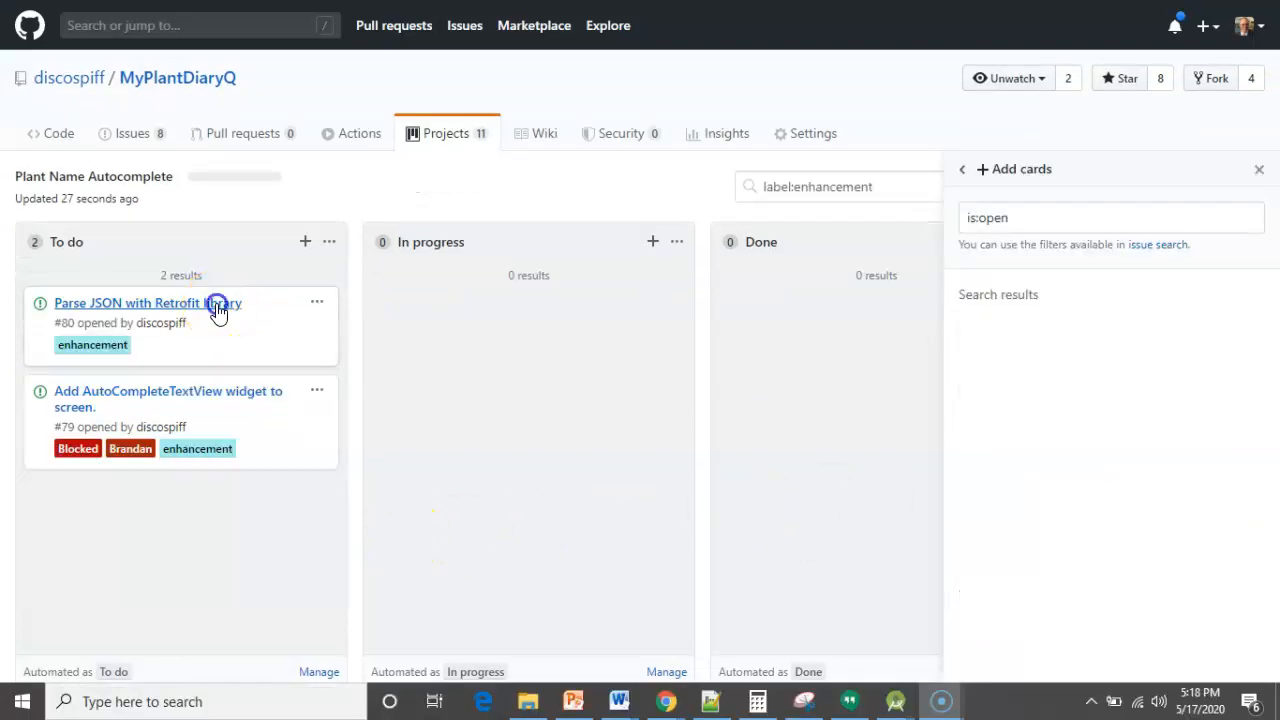
# Step: View the details of both To do issue cards and list the repository's open issues carrying the enhancement label
pyautogui.click(215, 304)
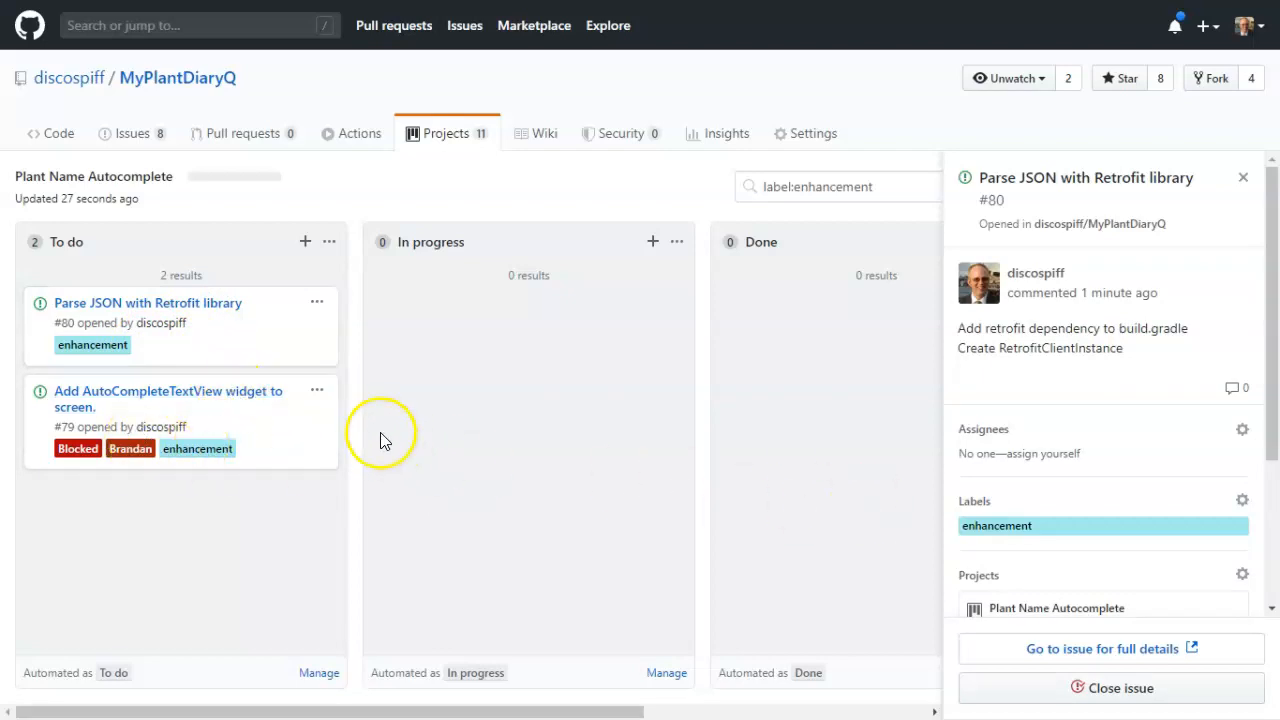
pyautogui.click(258, 396)
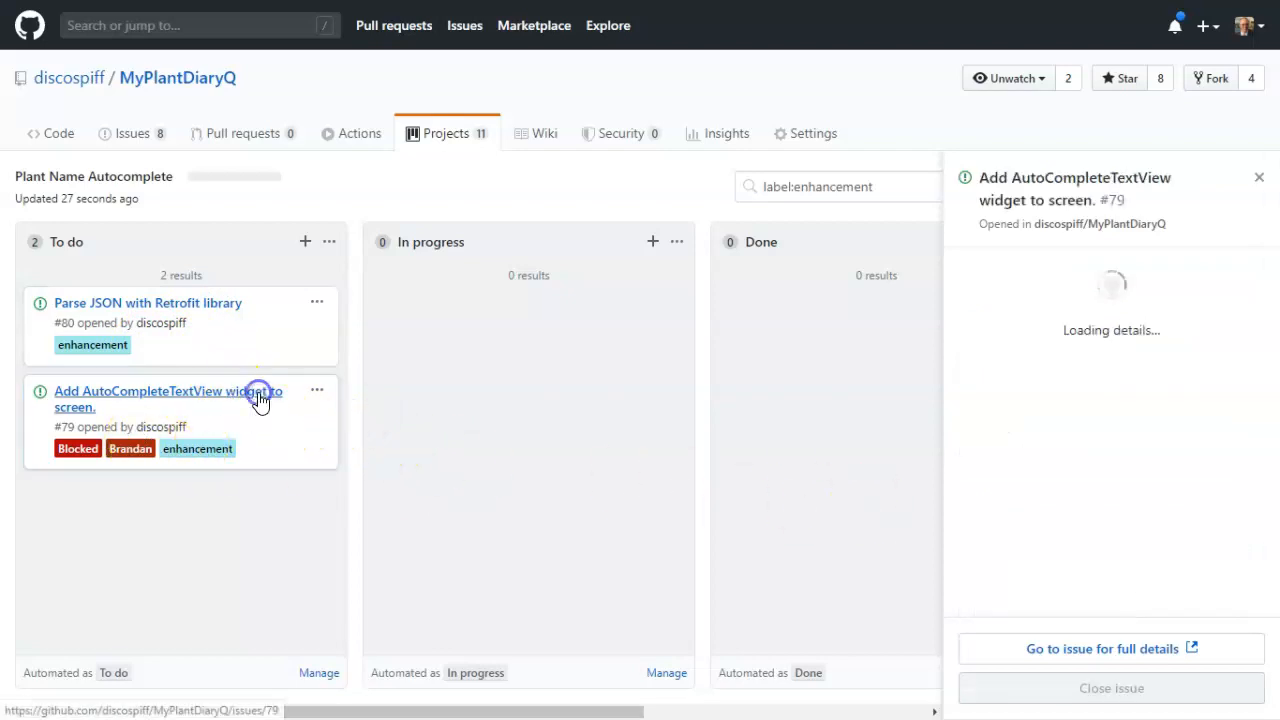
pyautogui.scroll(-2, 1003, 530)
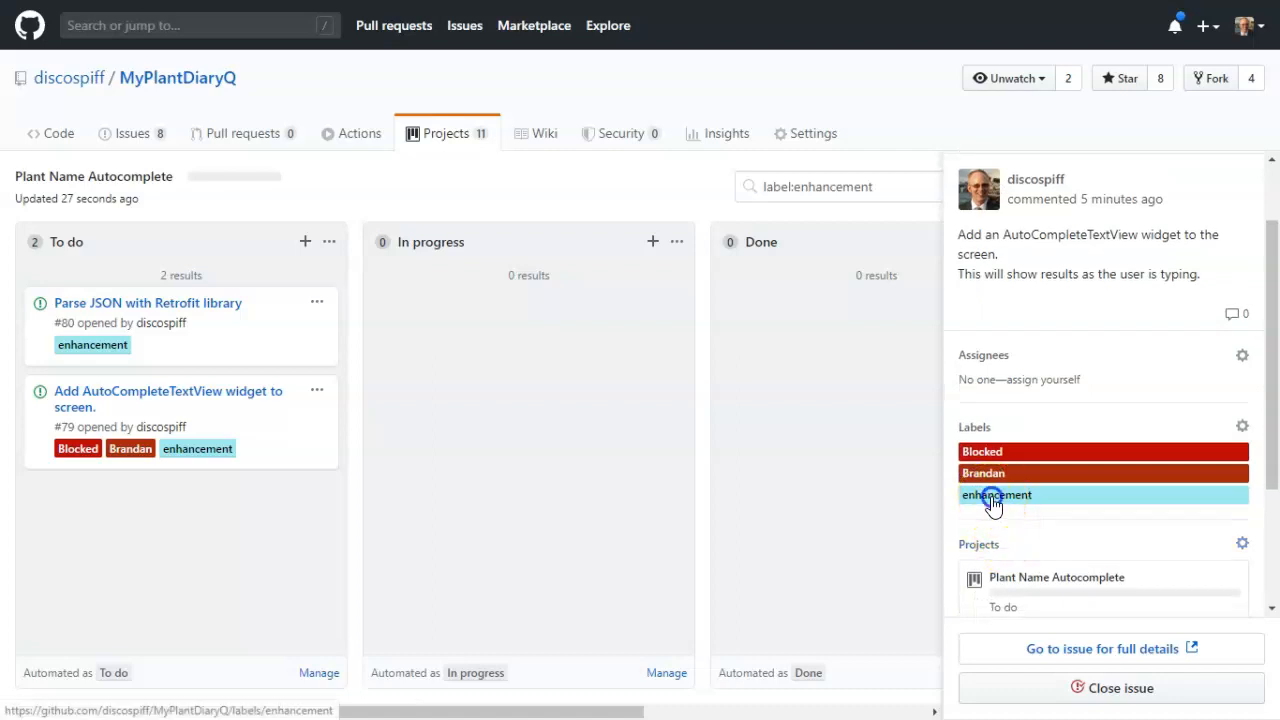
pyautogui.click(993, 500)
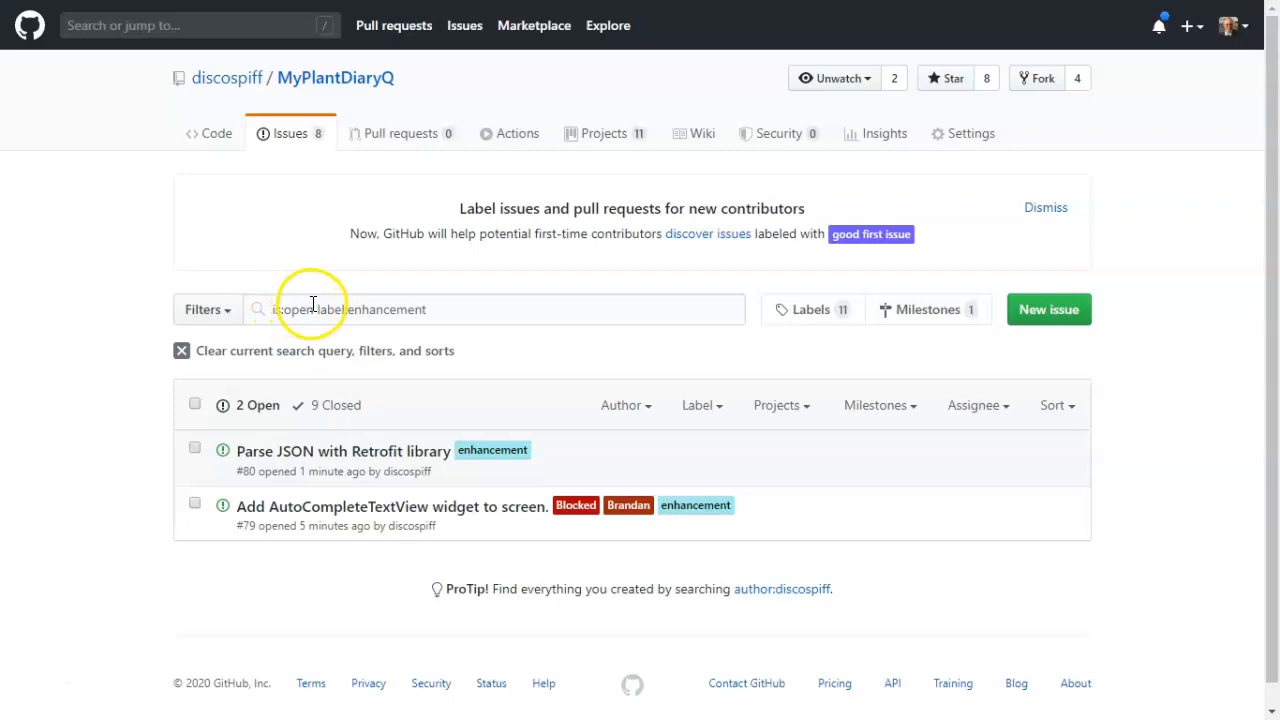
# Step: Filter the open issues by the label with the team member's first name instead of enhancement
pyautogui.moveTo(346, 306); pyautogui.dragTo(607, 306)
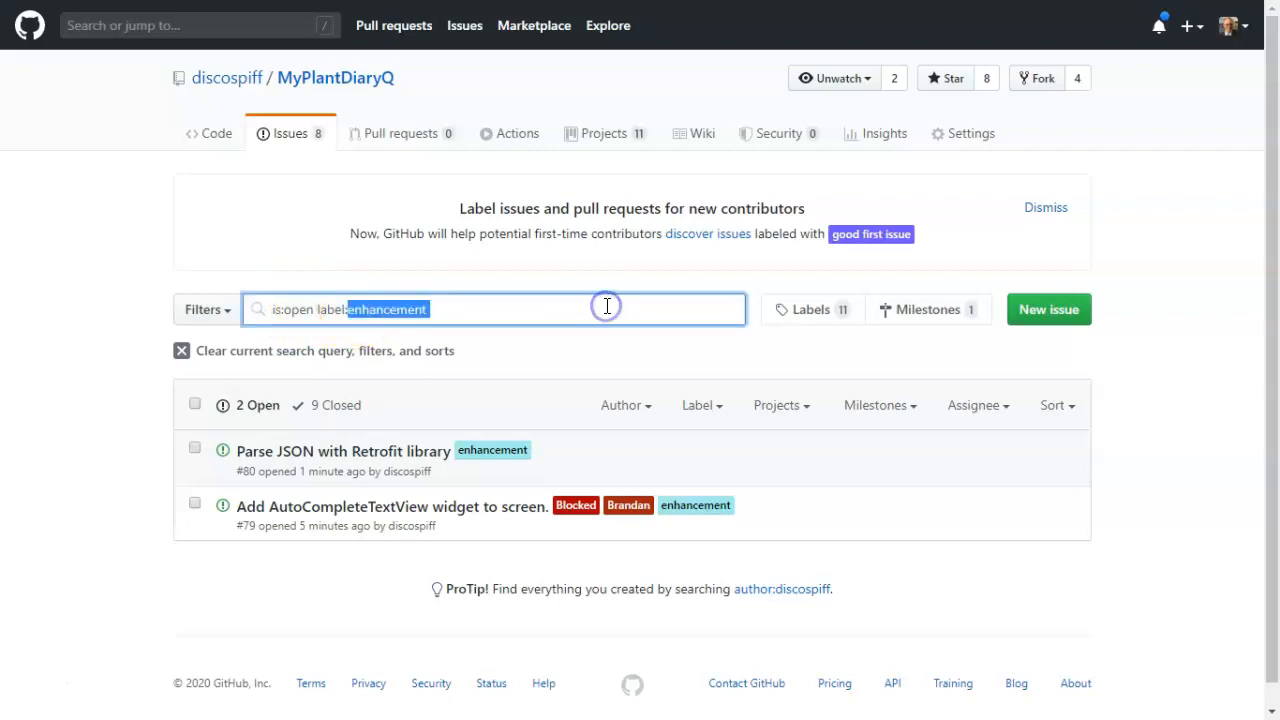
pyautogui.write('Br')
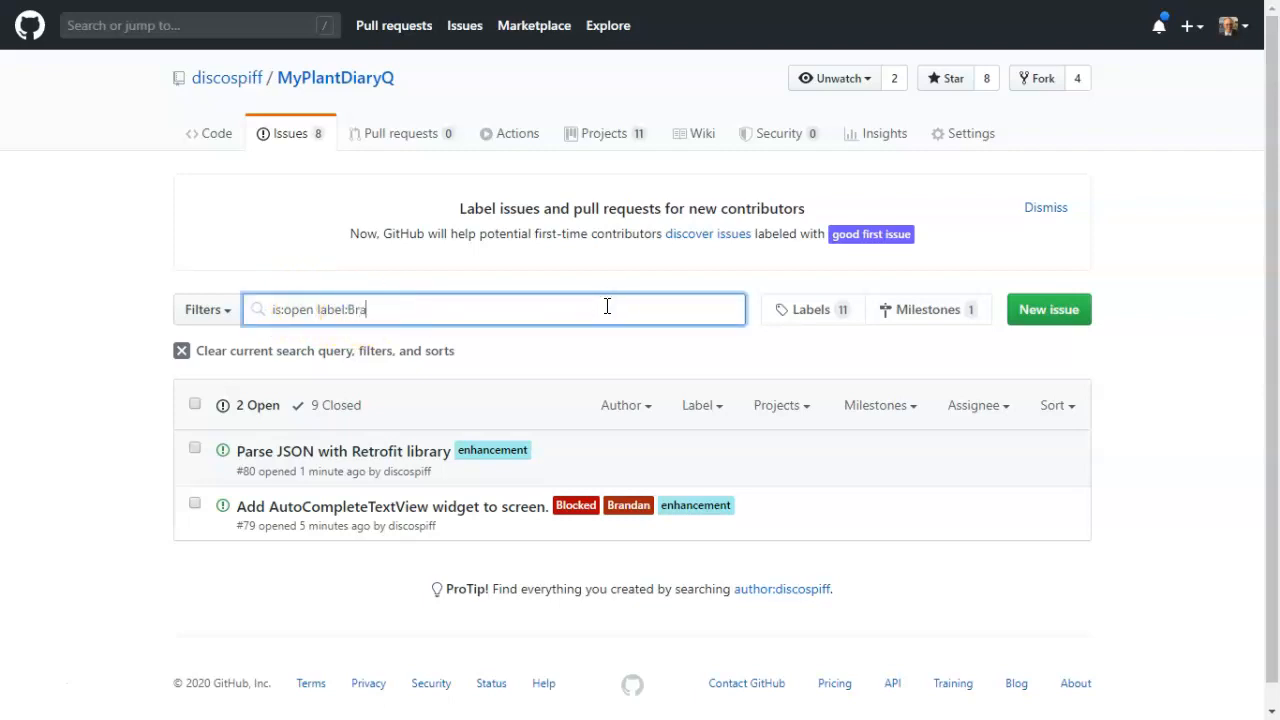
pyautogui.write('andan')
pyautogui.press('Return')
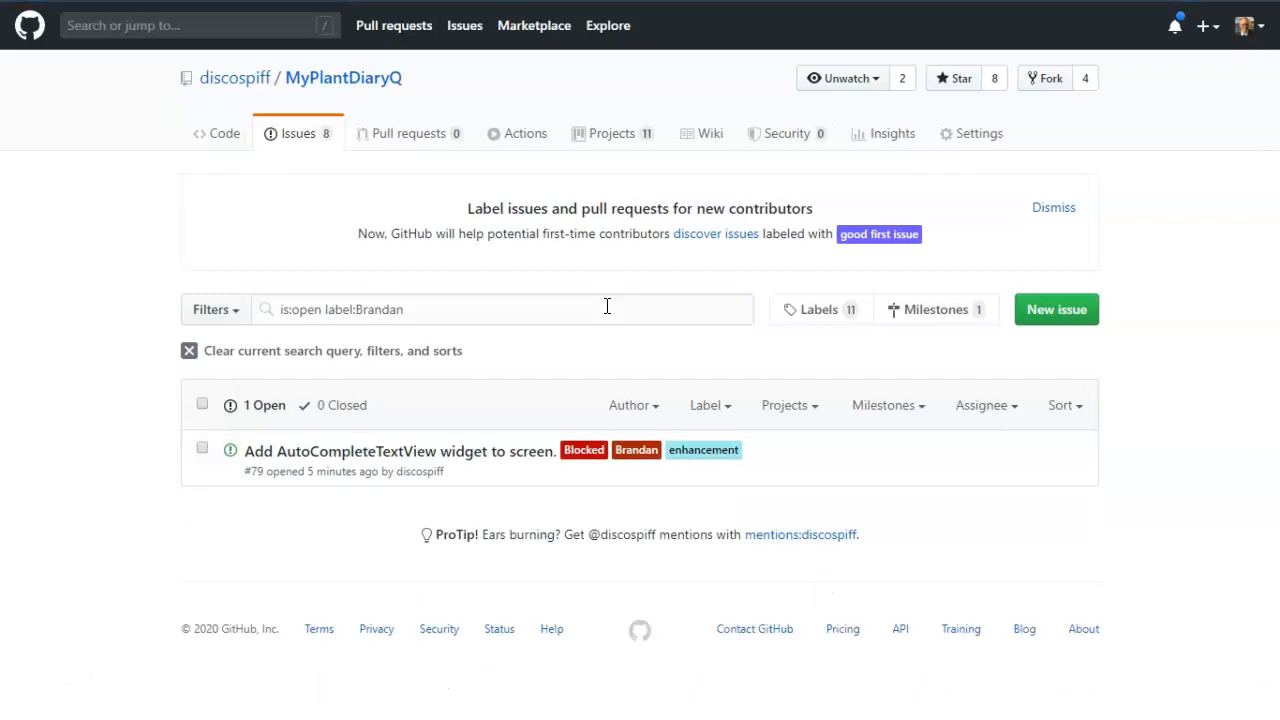
# Step: Filter the open issues by the Blocked label
pyautogui.moveTo(356, 309); pyautogui.dragTo(483, 302)
pyautogui.write('B')
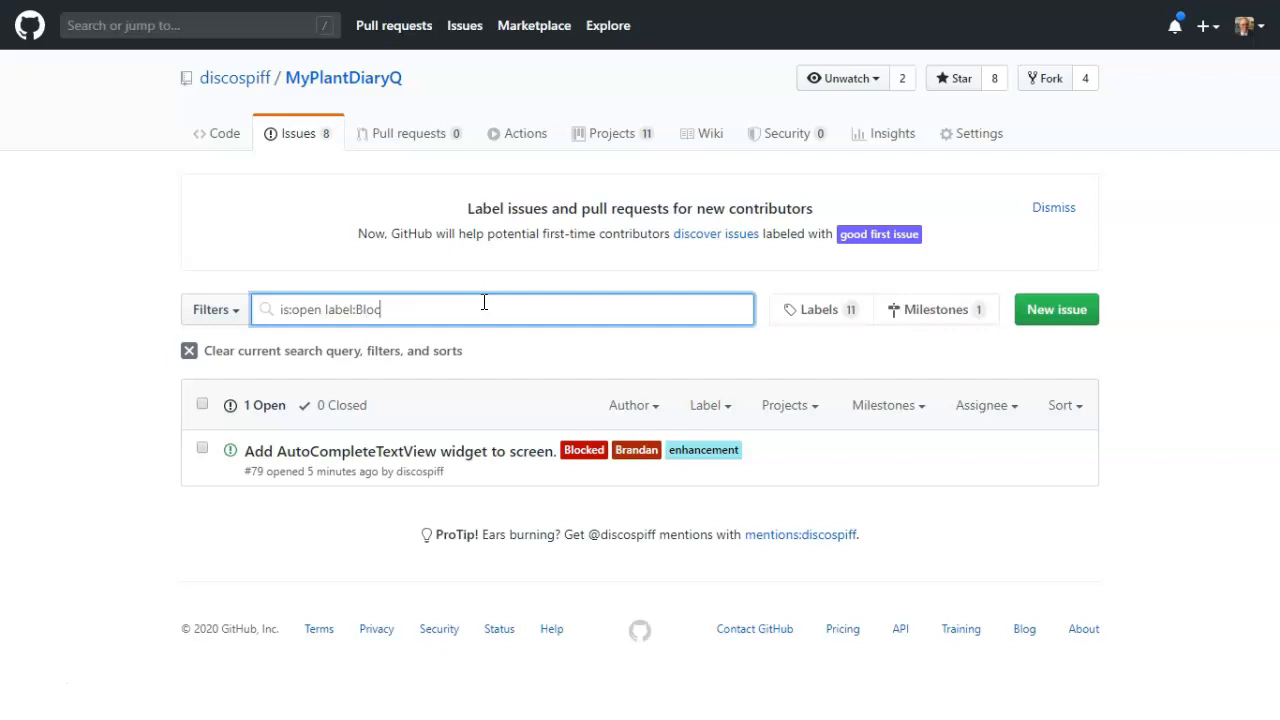
pyautogui.press('Return')
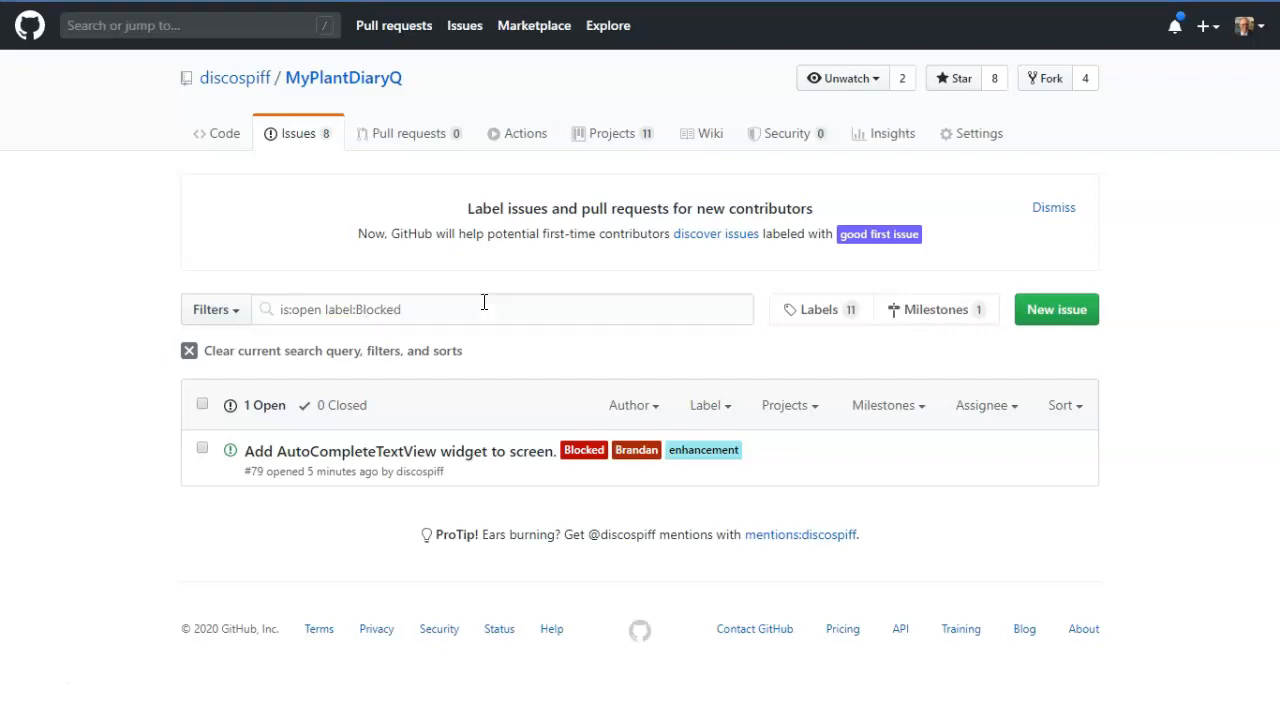
# Step: Leave the filtered issue list and return to the Plant Name Autocomplete project board
pyautogui.rightClick(136, 189)
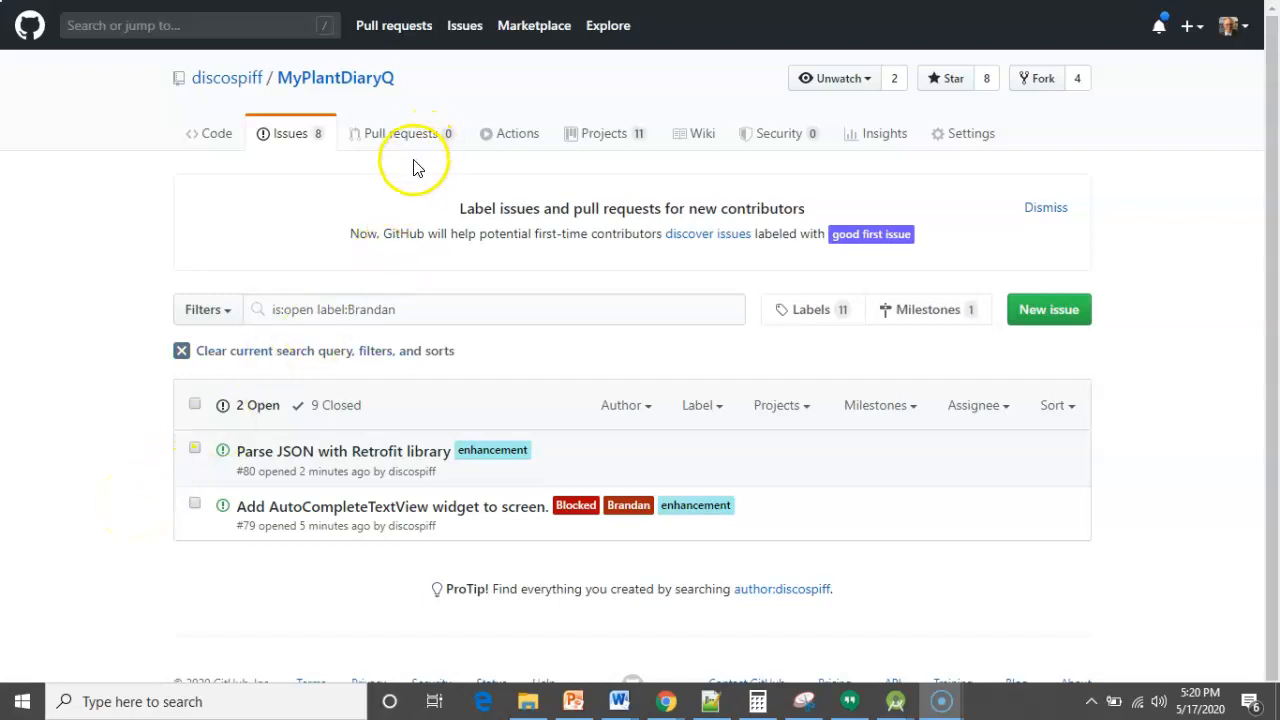
pyautogui.click(582, 138)
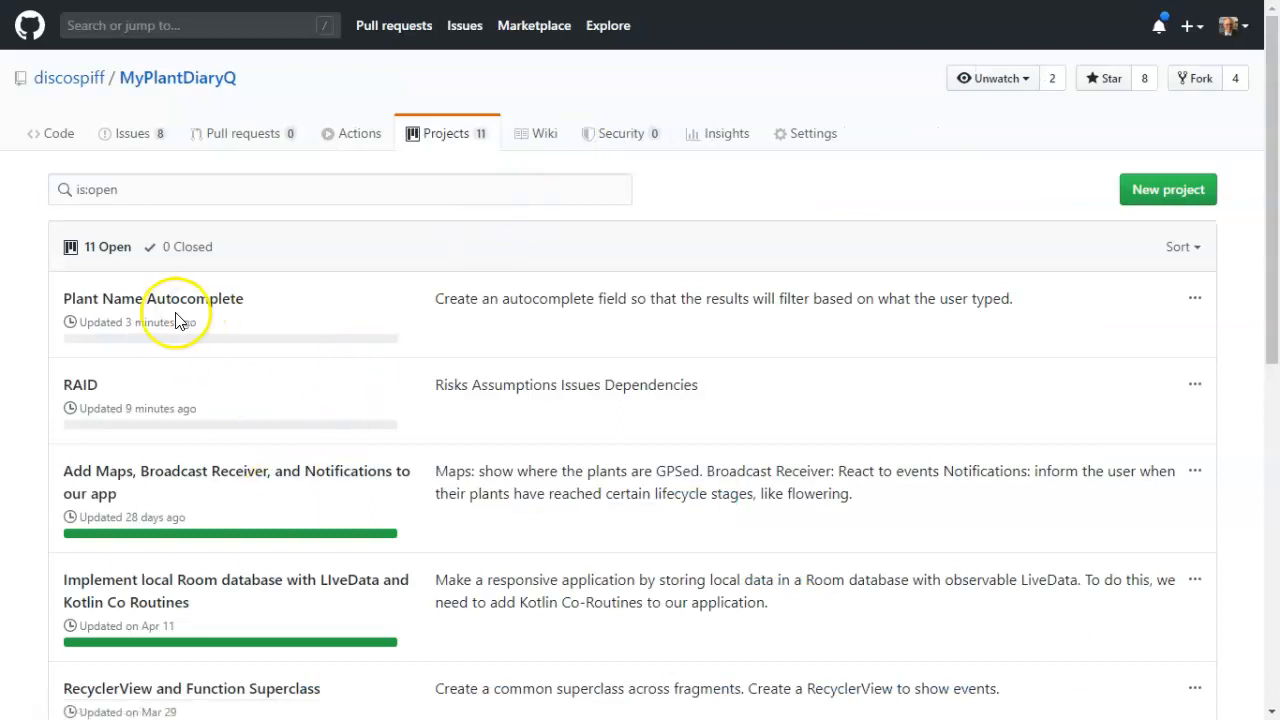
pyautogui.click(183, 296)
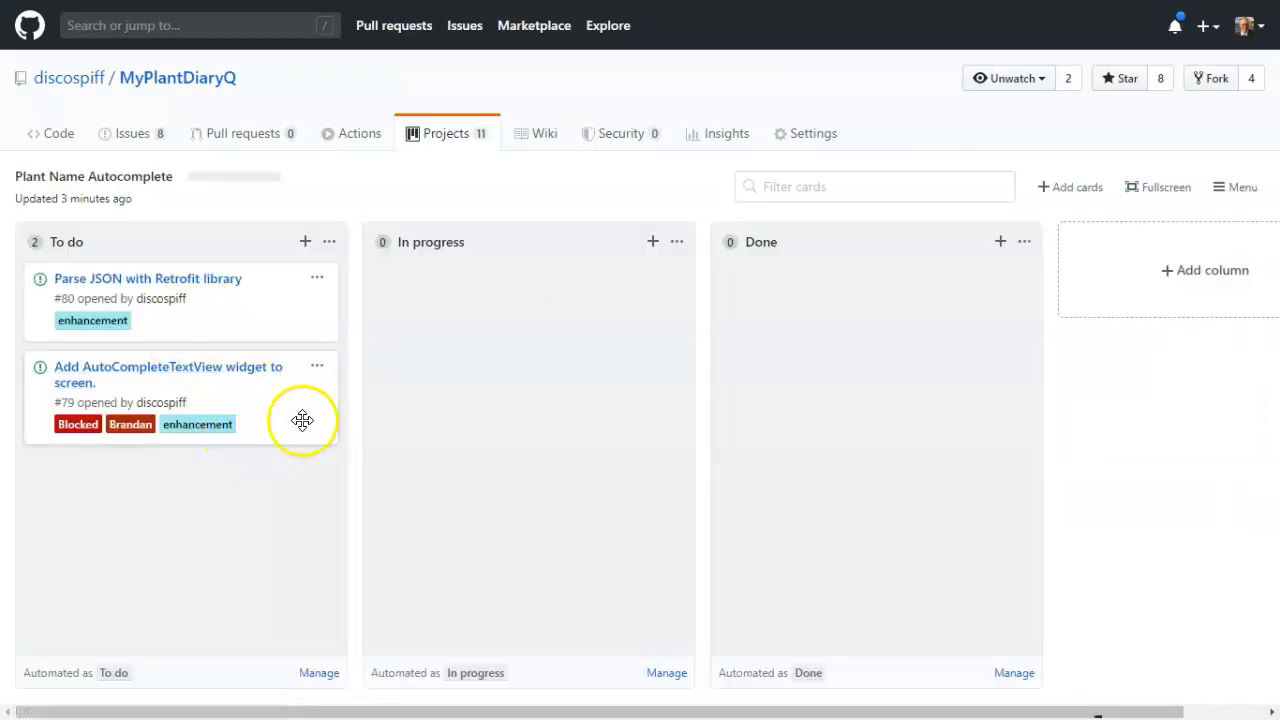
# Step: Create the milestone Release 1.0 Sprint 1 and assign it to the Parse JSON with Retrofit library issue
pyautogui.click(212, 280)
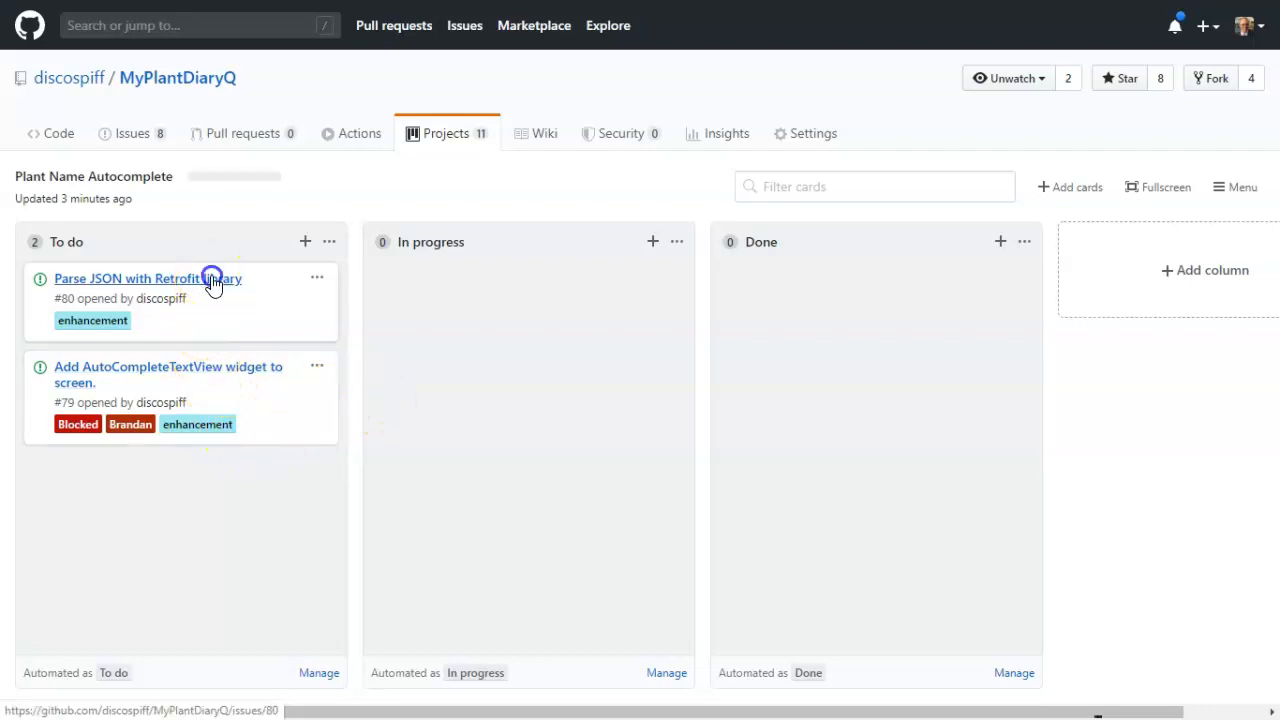
pyautogui.scroll(-2, 1071, 517)
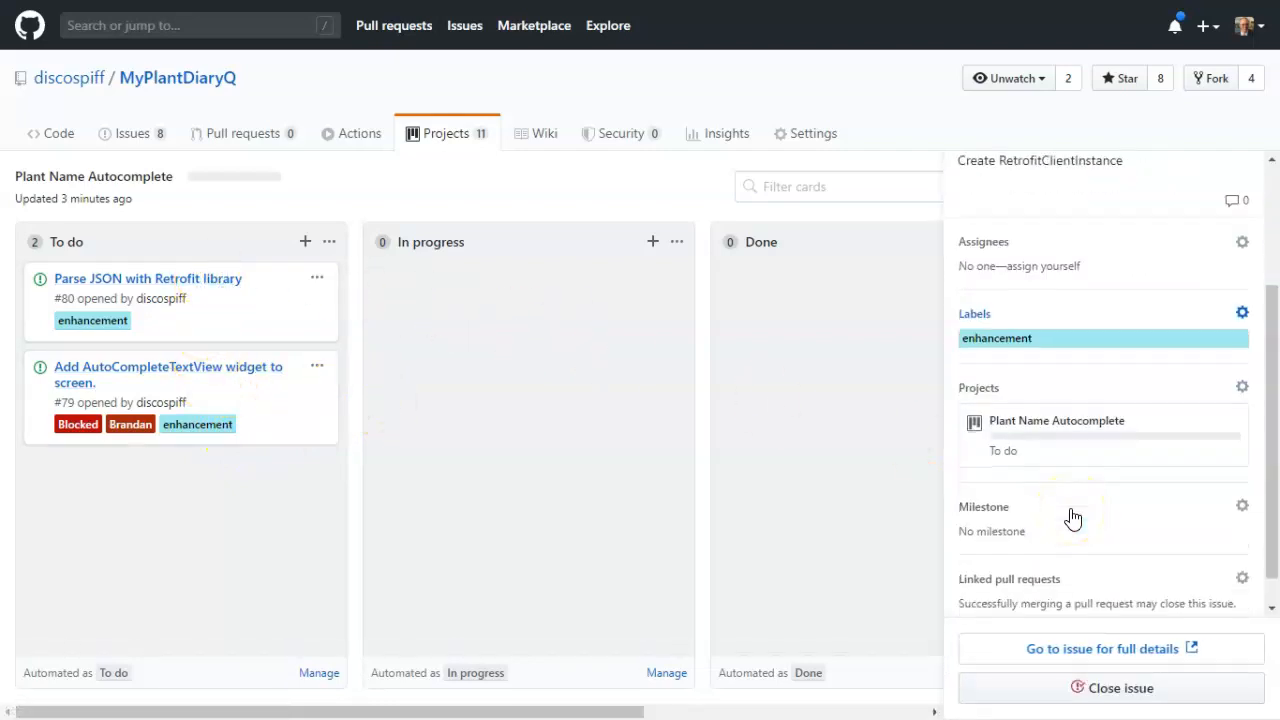
pyautogui.click(1008, 512)
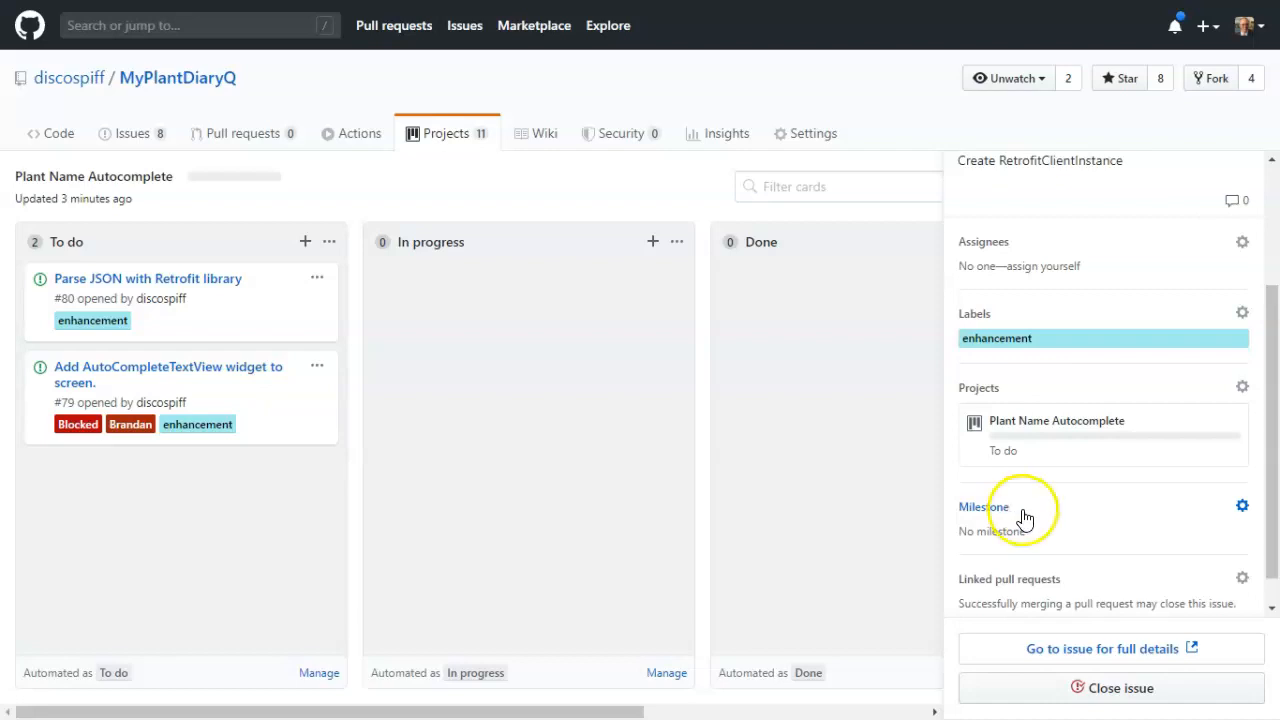
pyautogui.click(982, 507)
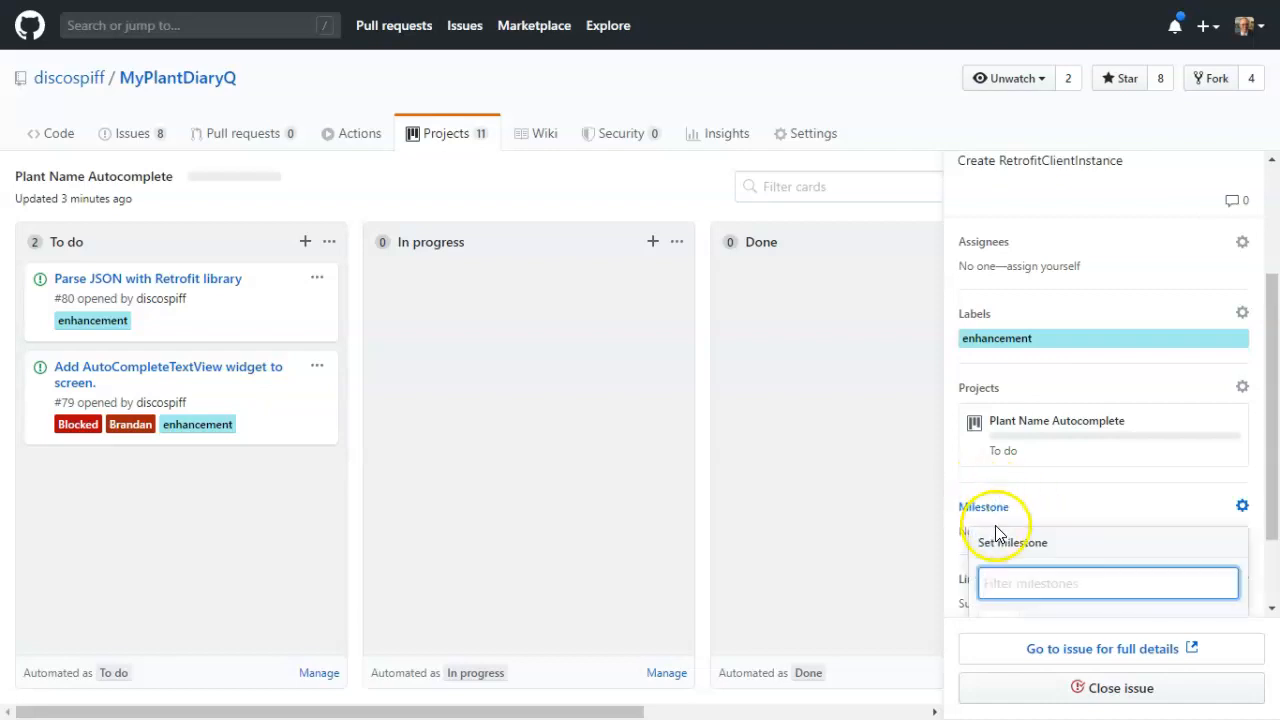
pyautogui.scroll(-1, 999, 528)
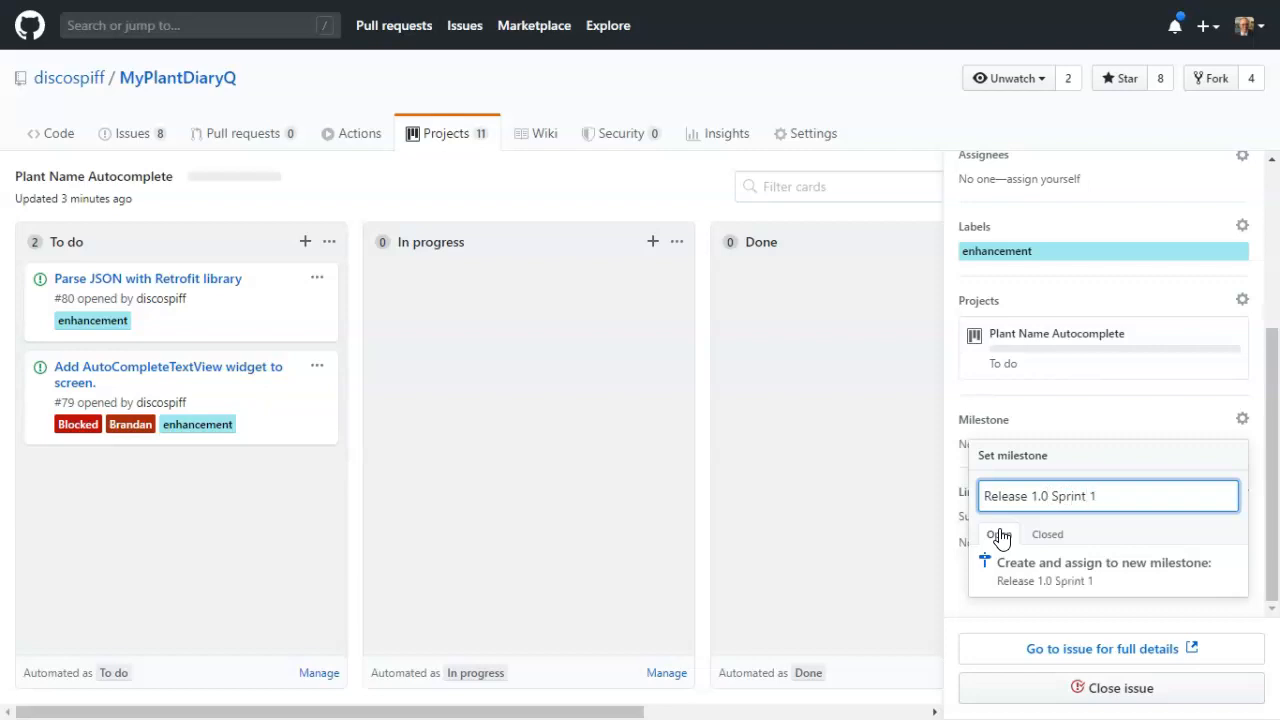
pyautogui.click(1020, 562)
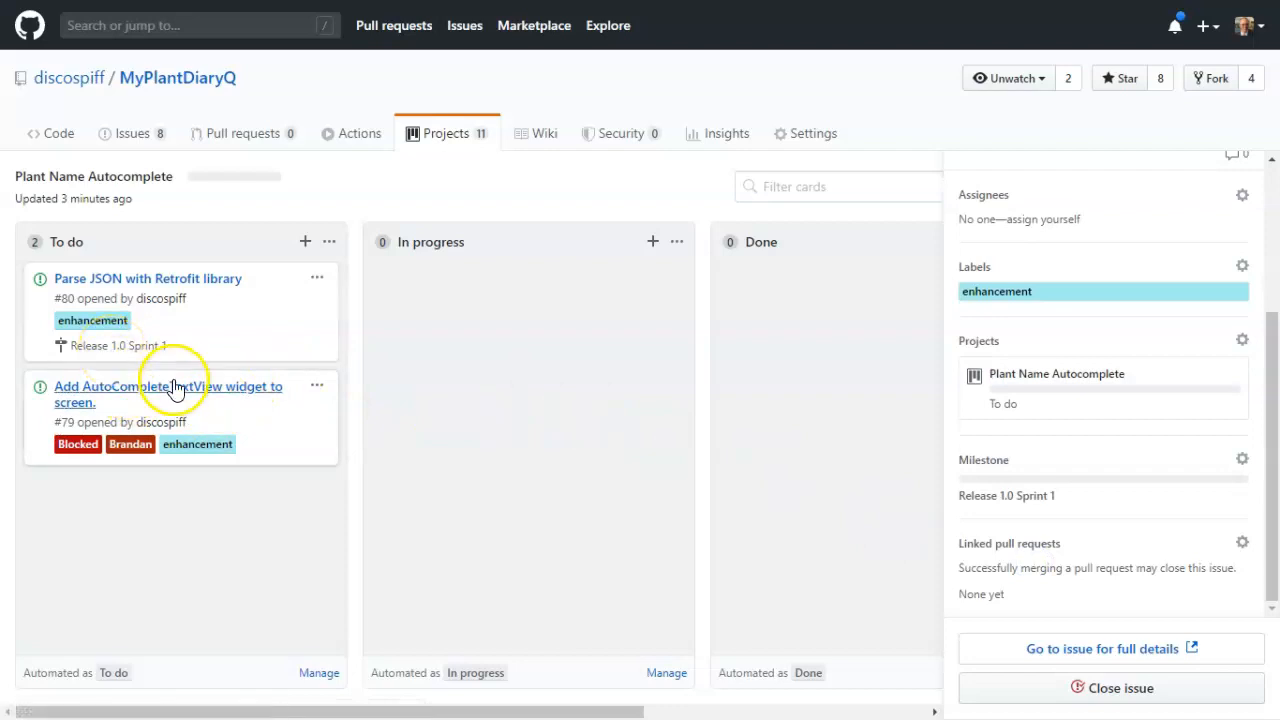
# Step: Assign the Add AutoCompleteTextView widget to screen issue to the existing milestone Release 1.0 Sprint 1
pyautogui.click(199, 388)
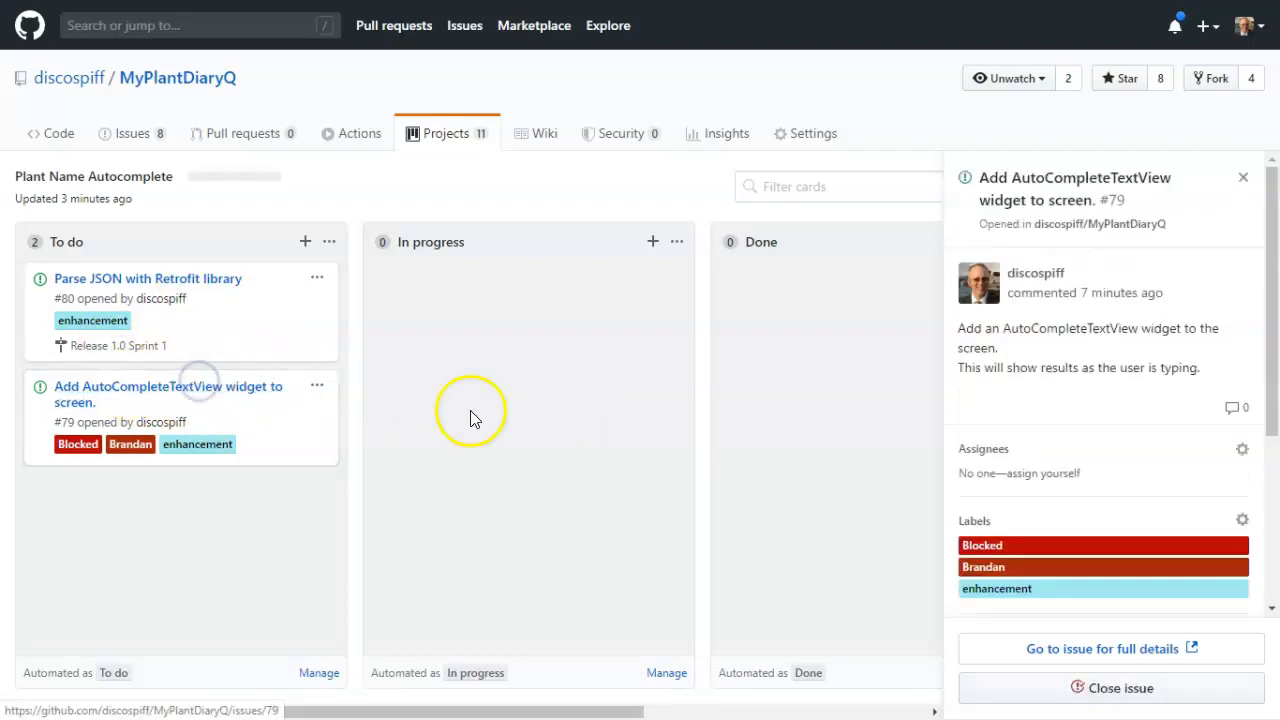
pyautogui.scroll(-3, 1150, 460)
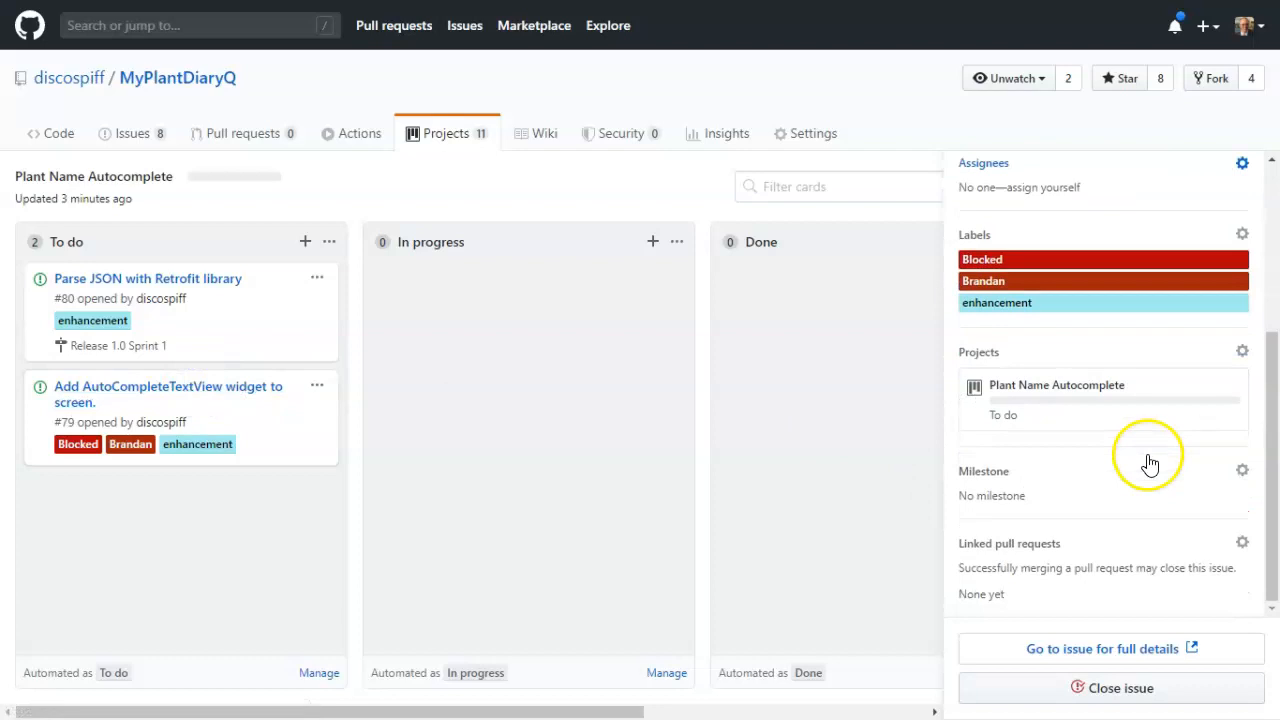
pyautogui.click(1241, 470)
pyautogui.scroll(-1, 1130, 555)
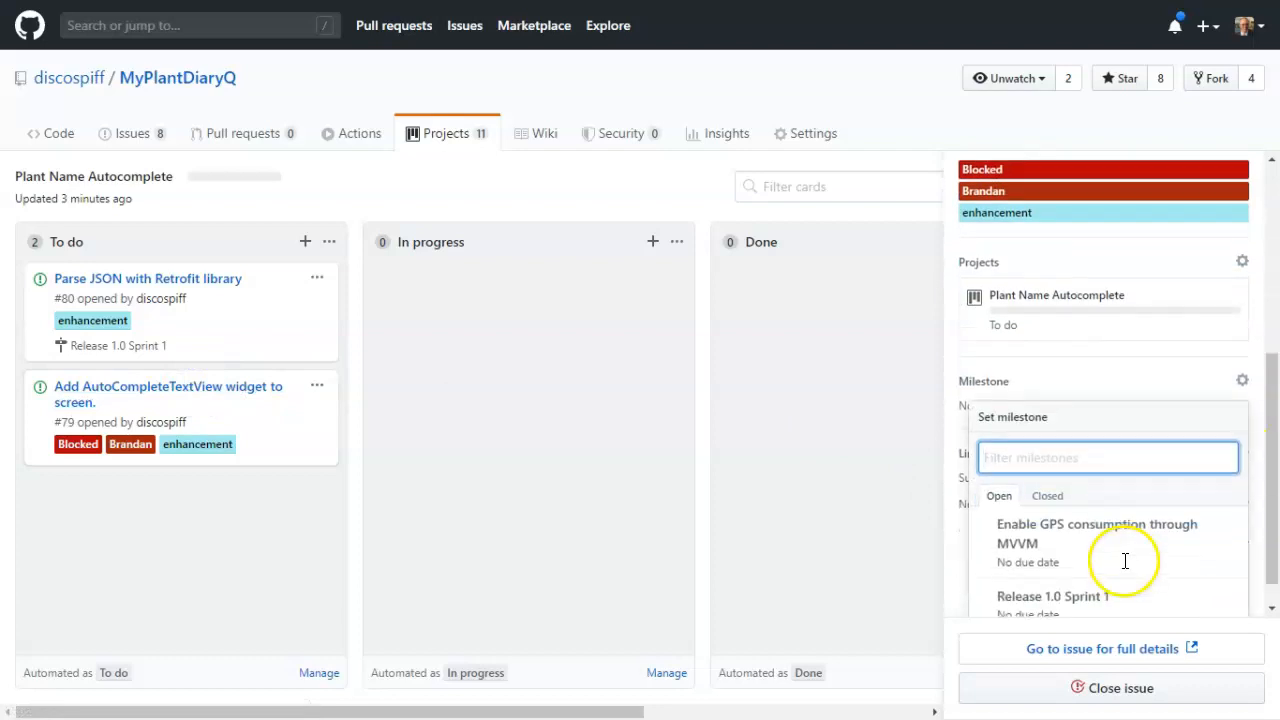
pyautogui.click(1105, 596)
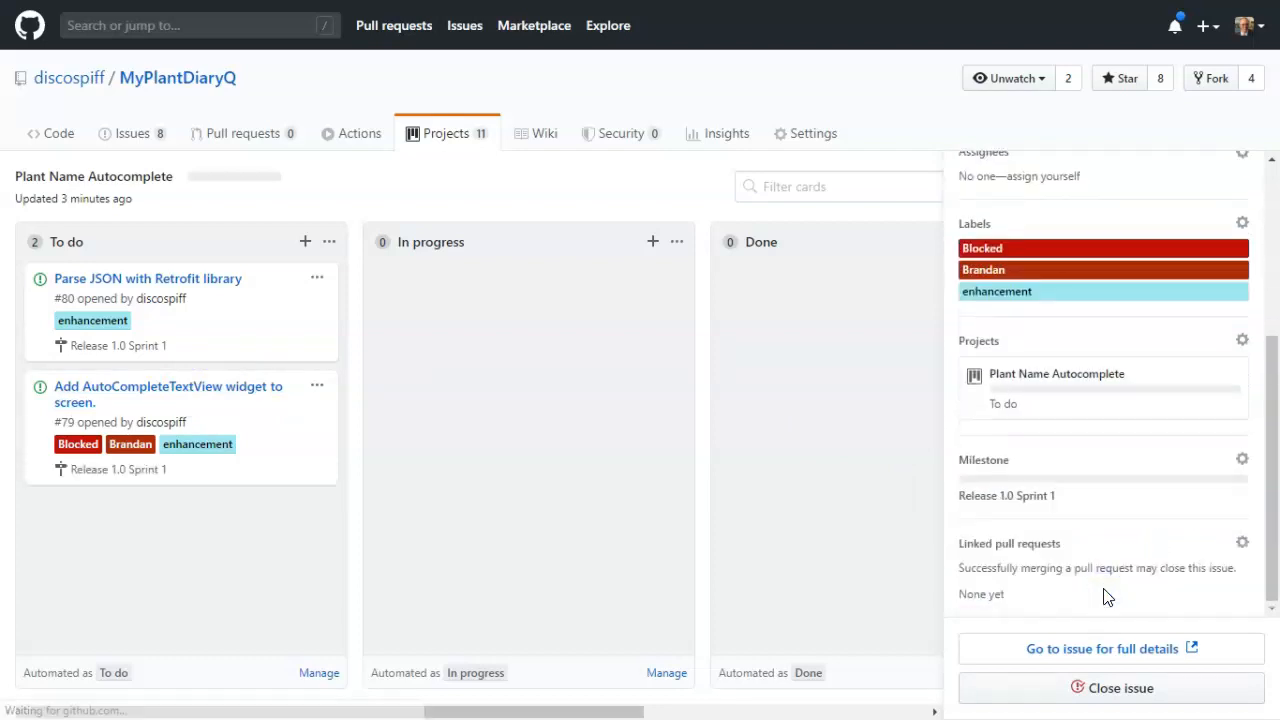
# Step: Filter the project board and the repository's open issues by the milestone Release 1.0 Sprint 1
pyautogui.click(131, 469)
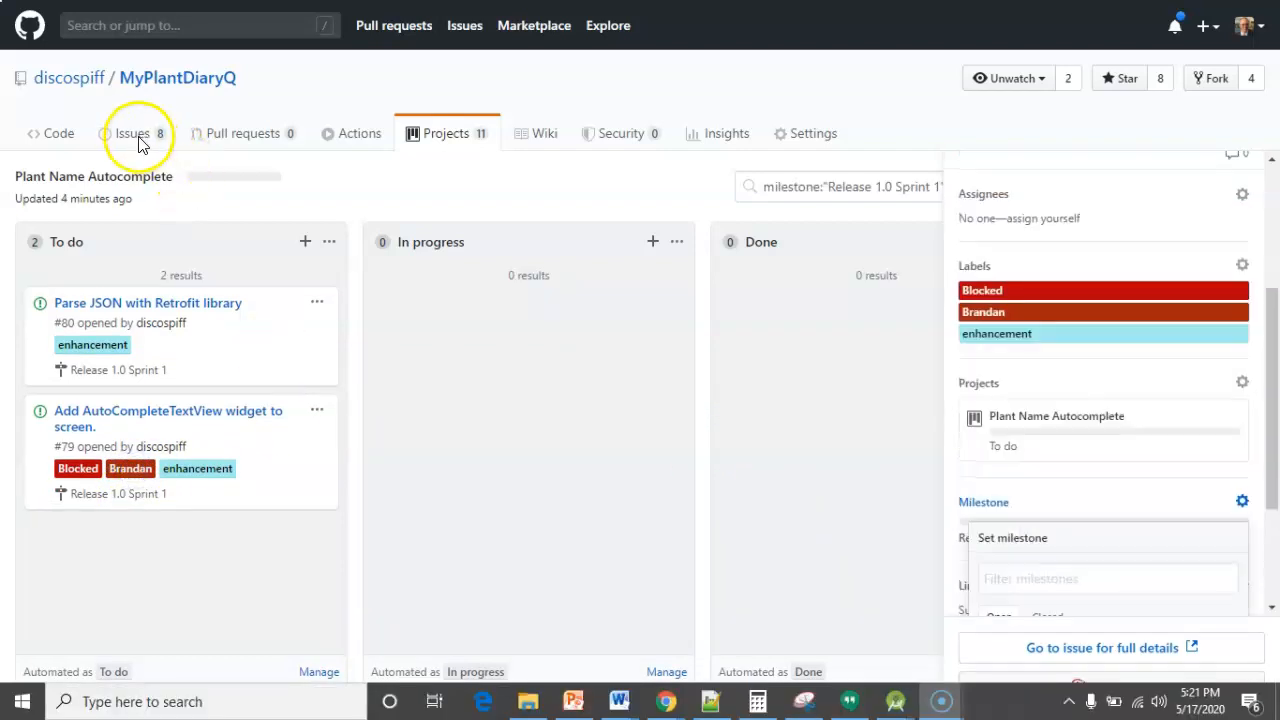
pyautogui.click(143, 133)
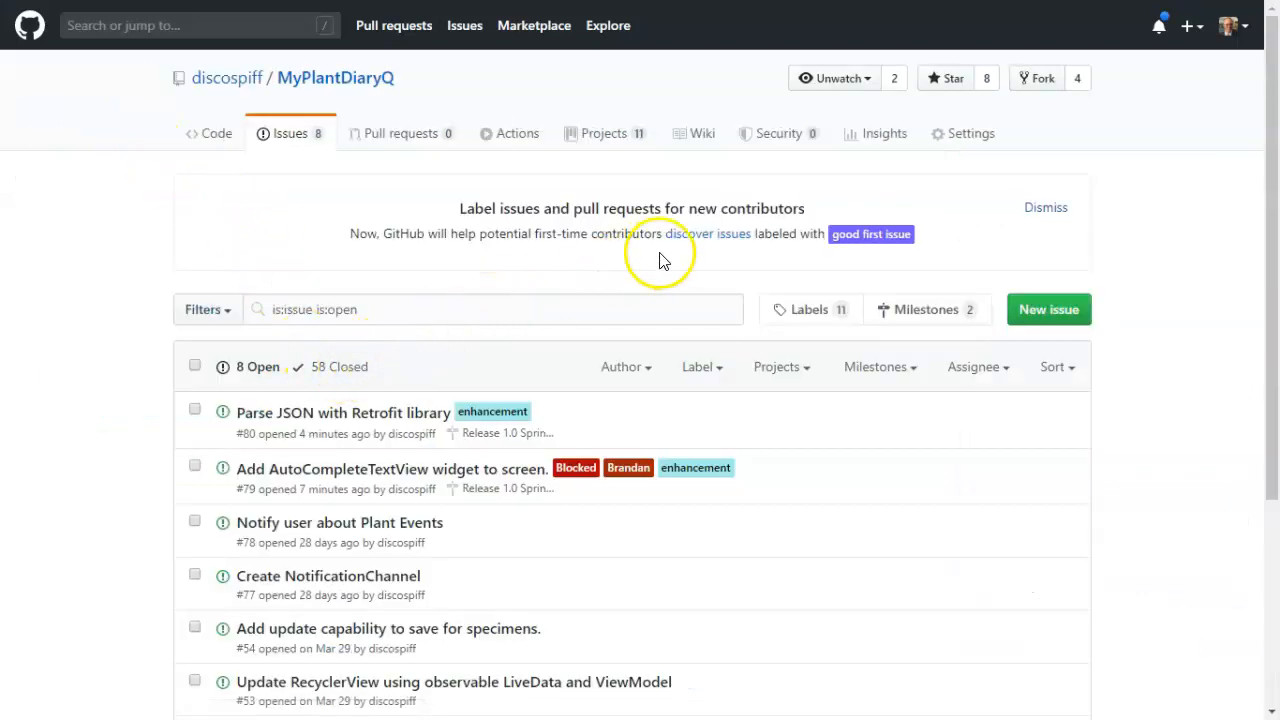
pyautogui.click(876, 365)
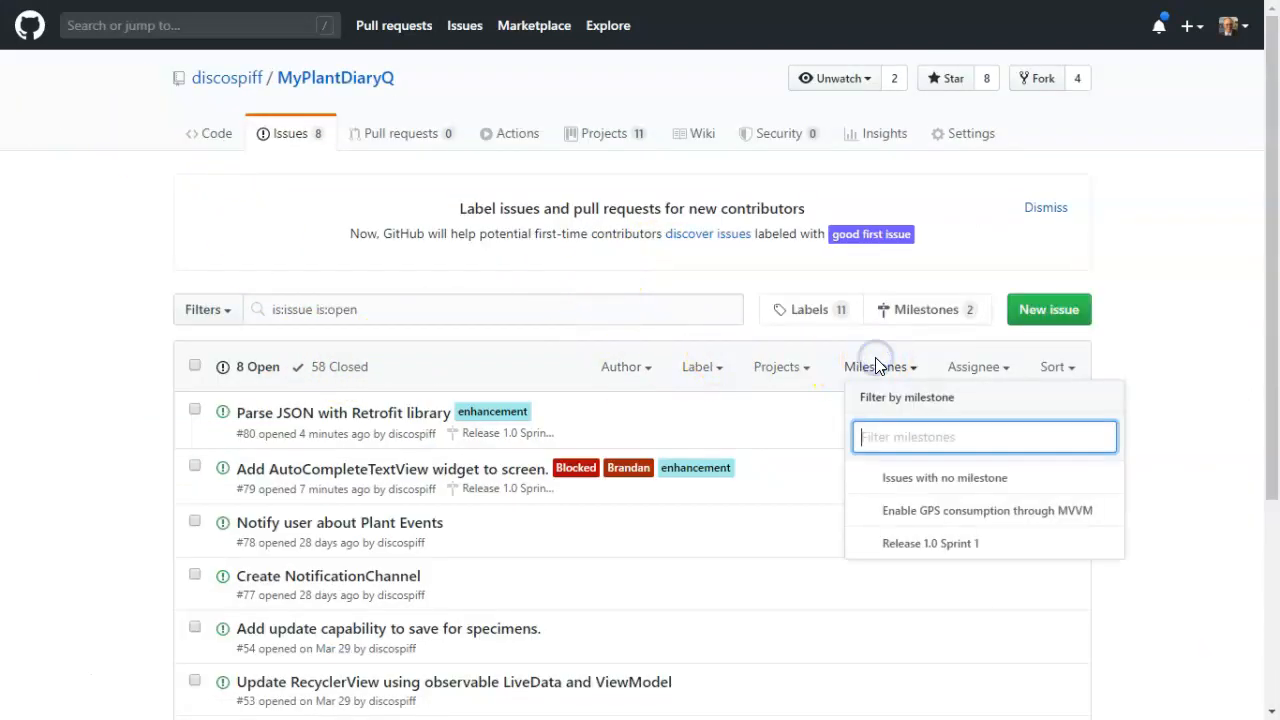
pyautogui.click(951, 543)
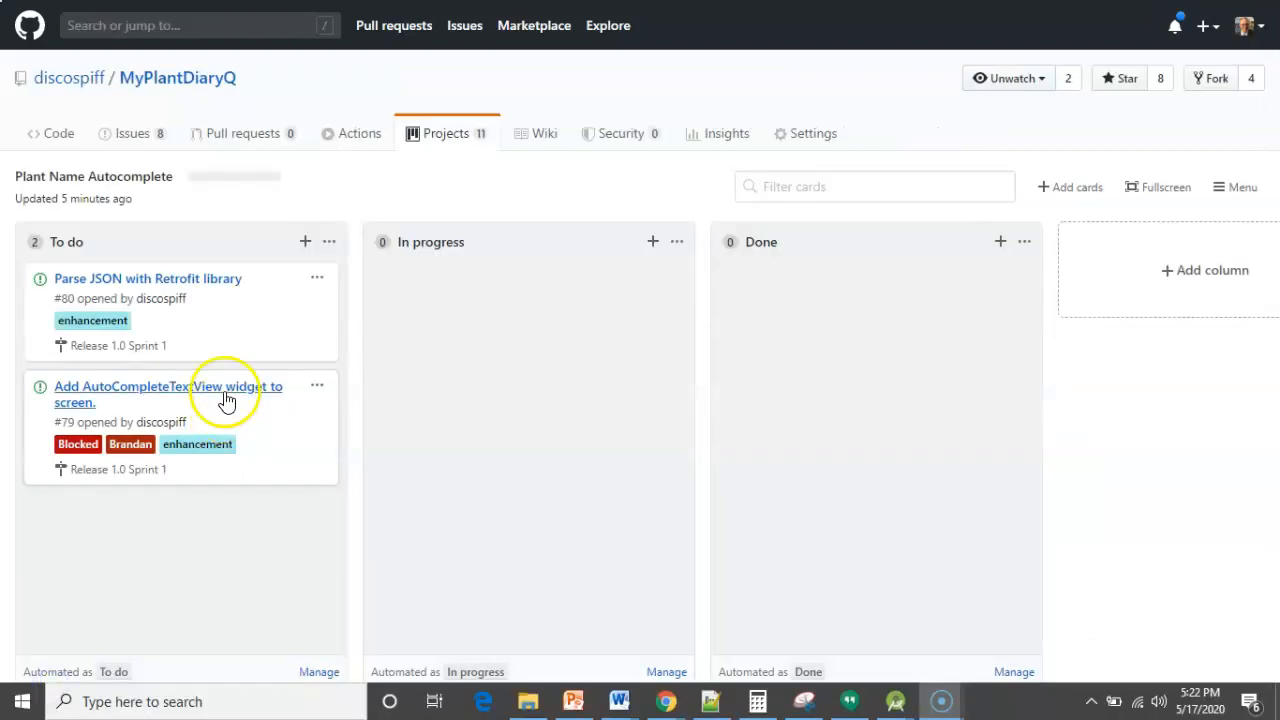
# Step: Remove the Blocked label from the Add AutoCompleteTextView widget to screen issue and move its card to In progress
pyautogui.click(226, 398)
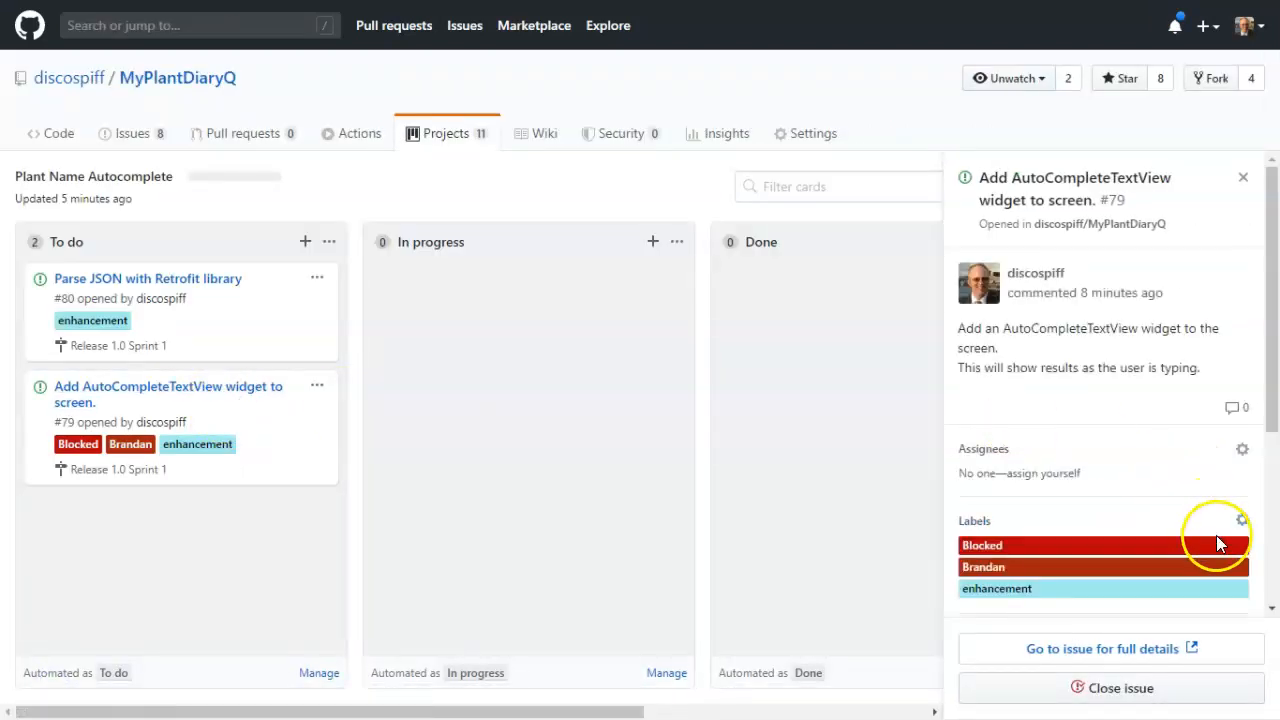
pyautogui.click(1242, 519)
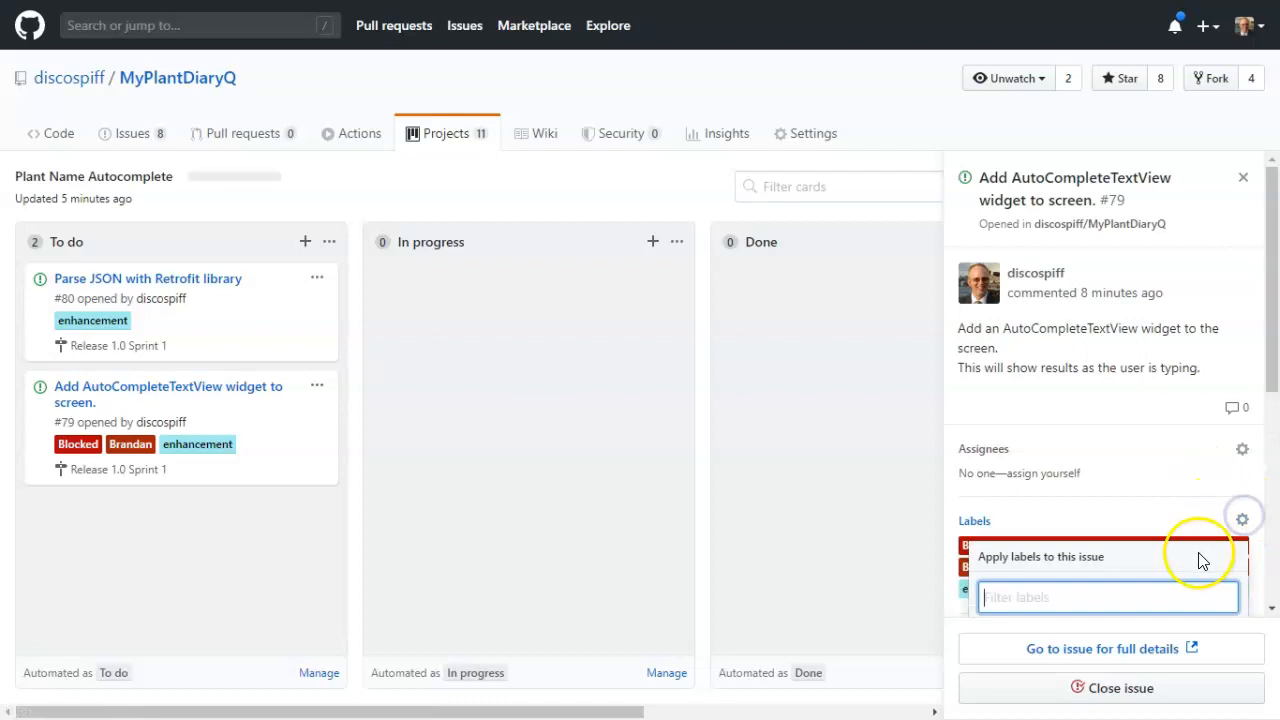
pyautogui.scroll(-4, 1202, 562)
pyautogui.click(803, 361)
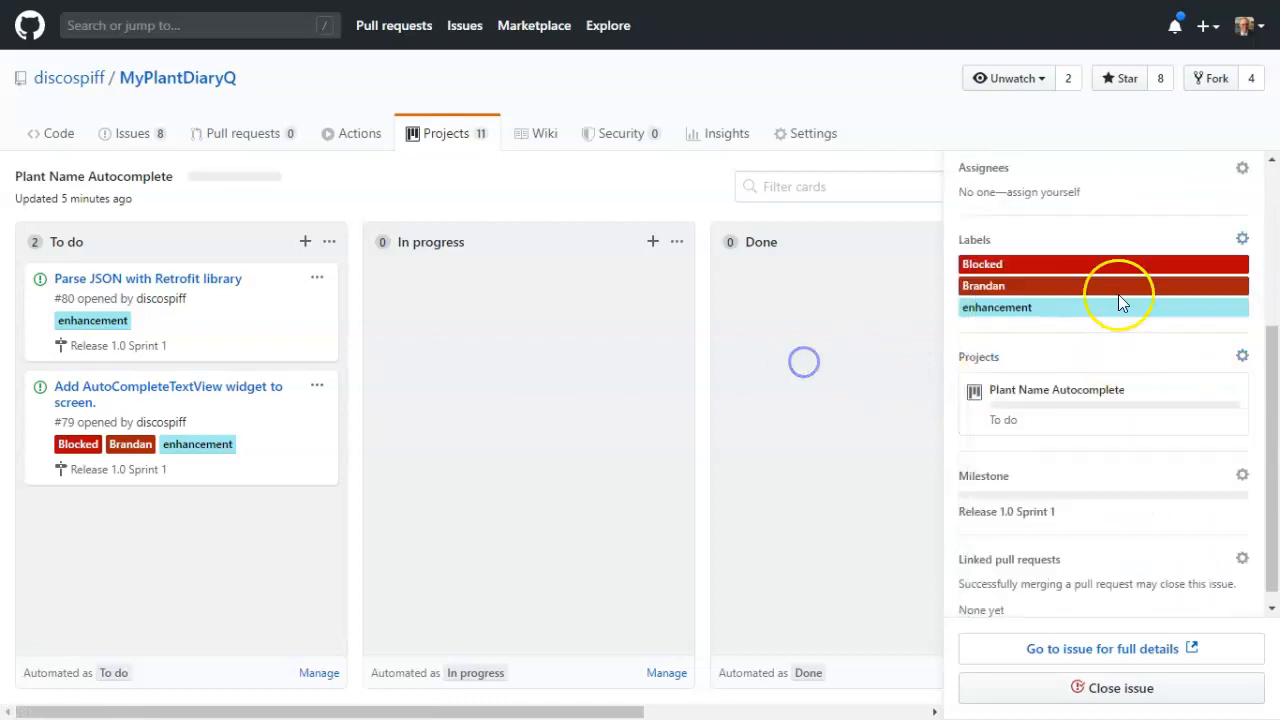
pyautogui.click(1190, 242)
pyautogui.click(990, 358)
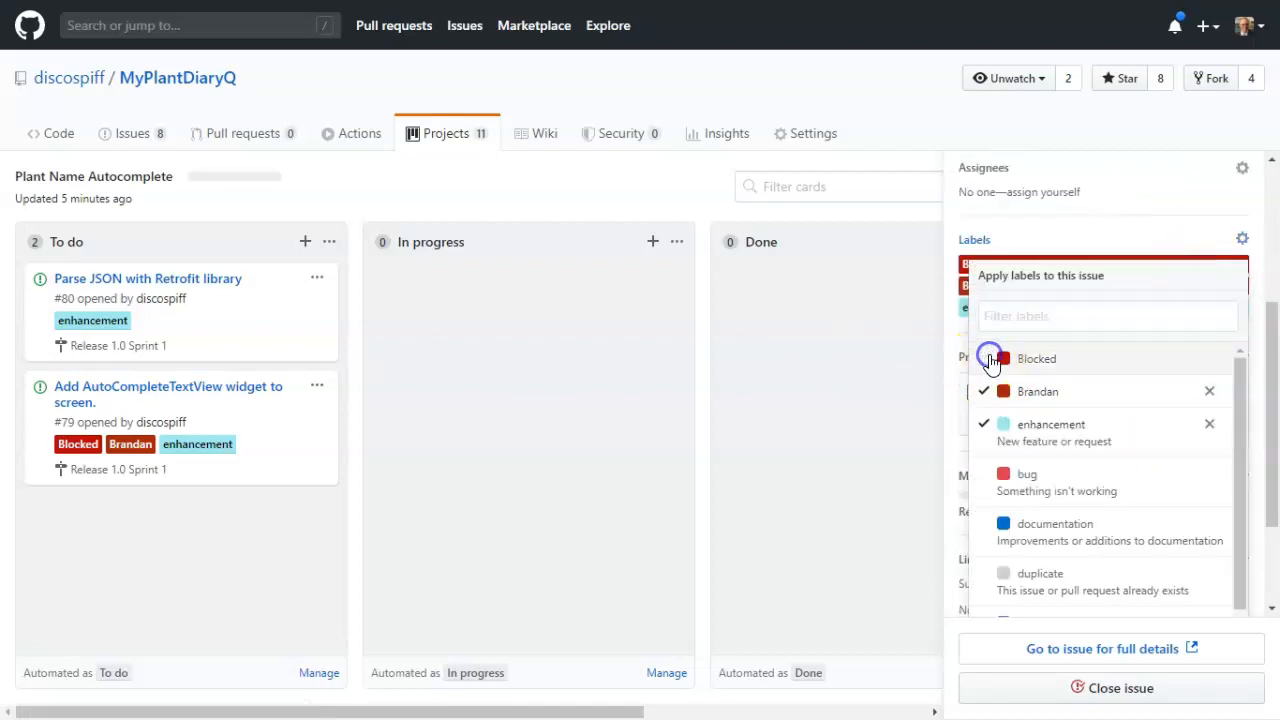
pyautogui.click(655, 418)
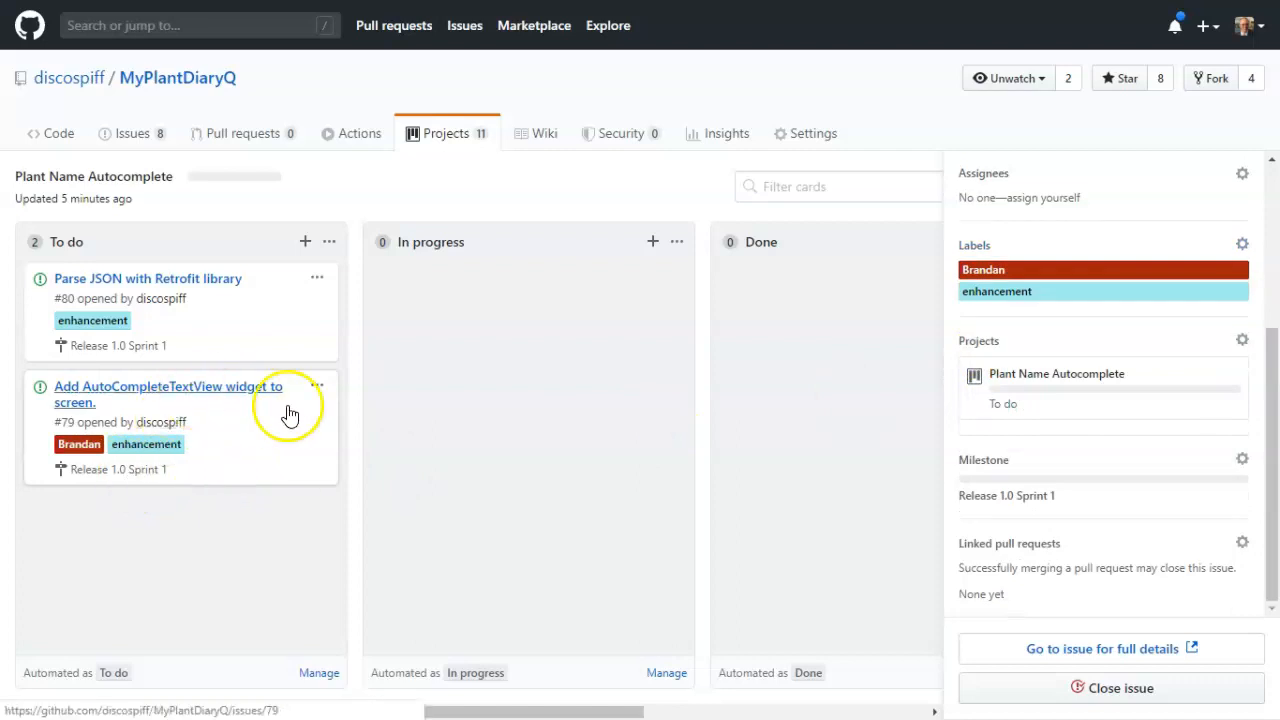
pyautogui.moveTo(289, 403); pyautogui.dragTo(643, 420)
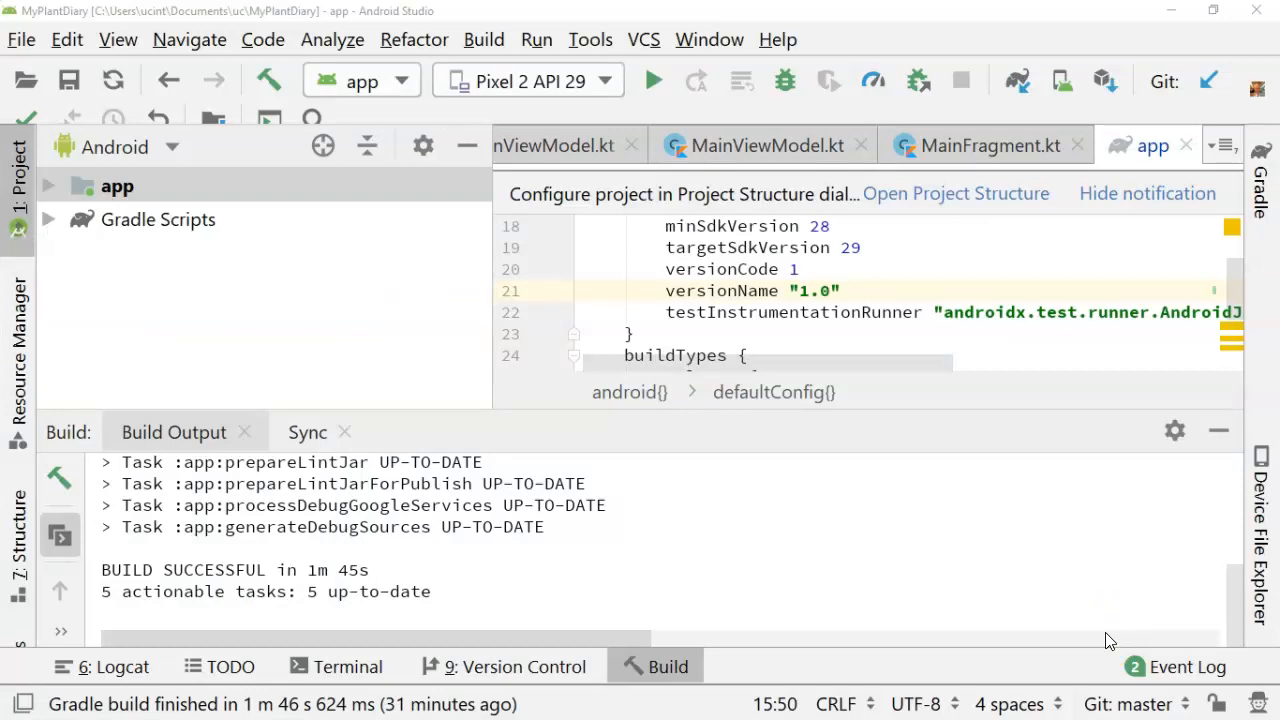
# Step: Switch to Android Studio and create and check out a new Git branch named AutoCompletePlantName
pyautogui.click(1150, 706)
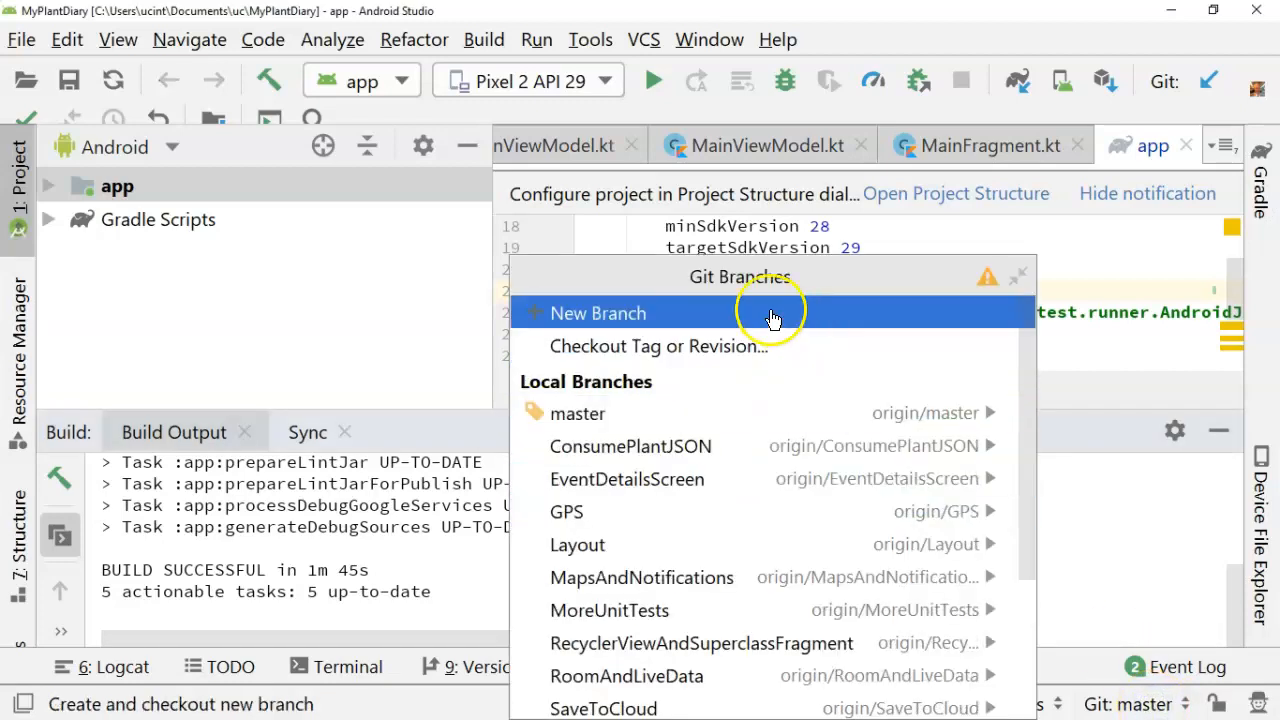
pyautogui.click(794, 312)
pyautogui.write('Au')
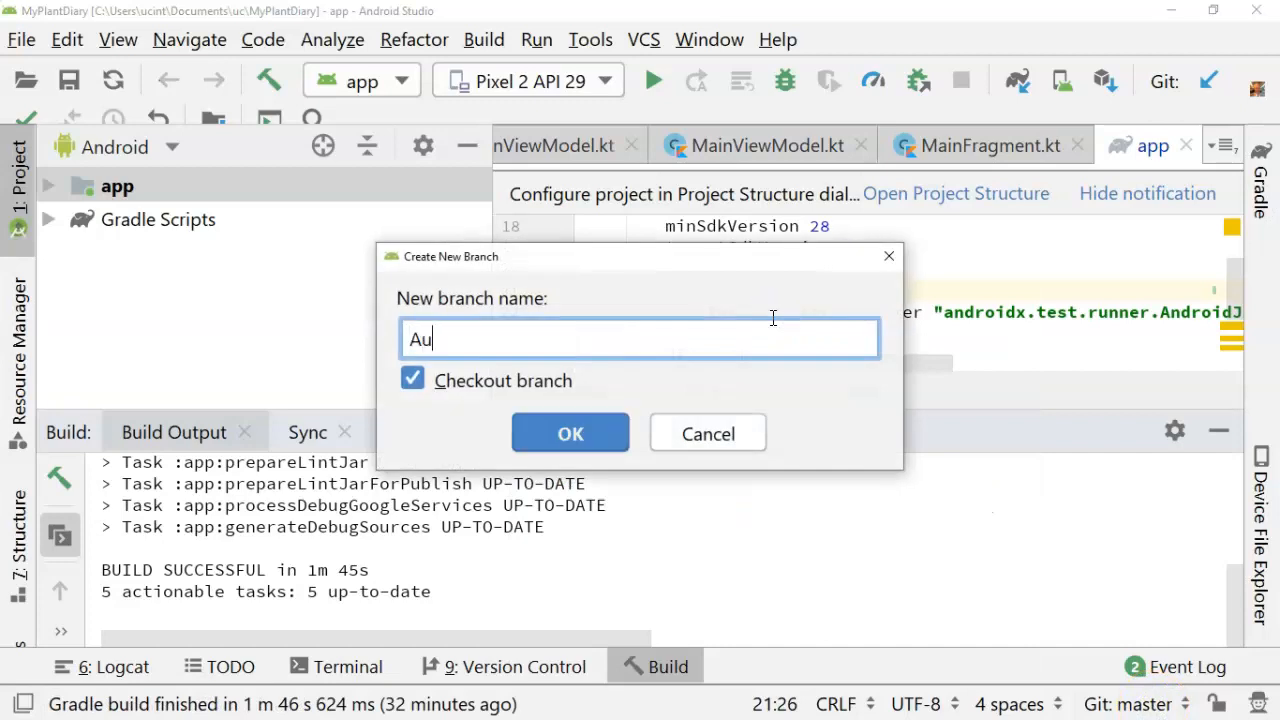
pyautogui.write('toComplete Tex')
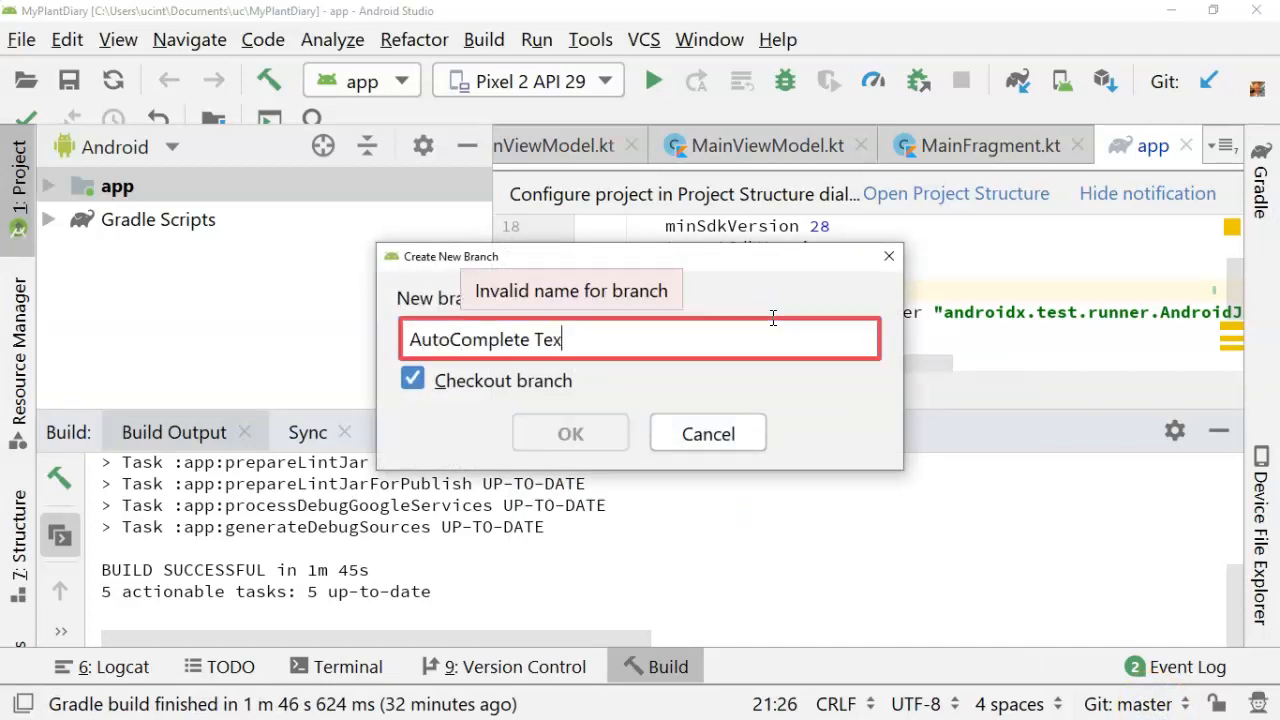
pyautogui.press('BackSpace')
pyautogui.press('BackSpace')
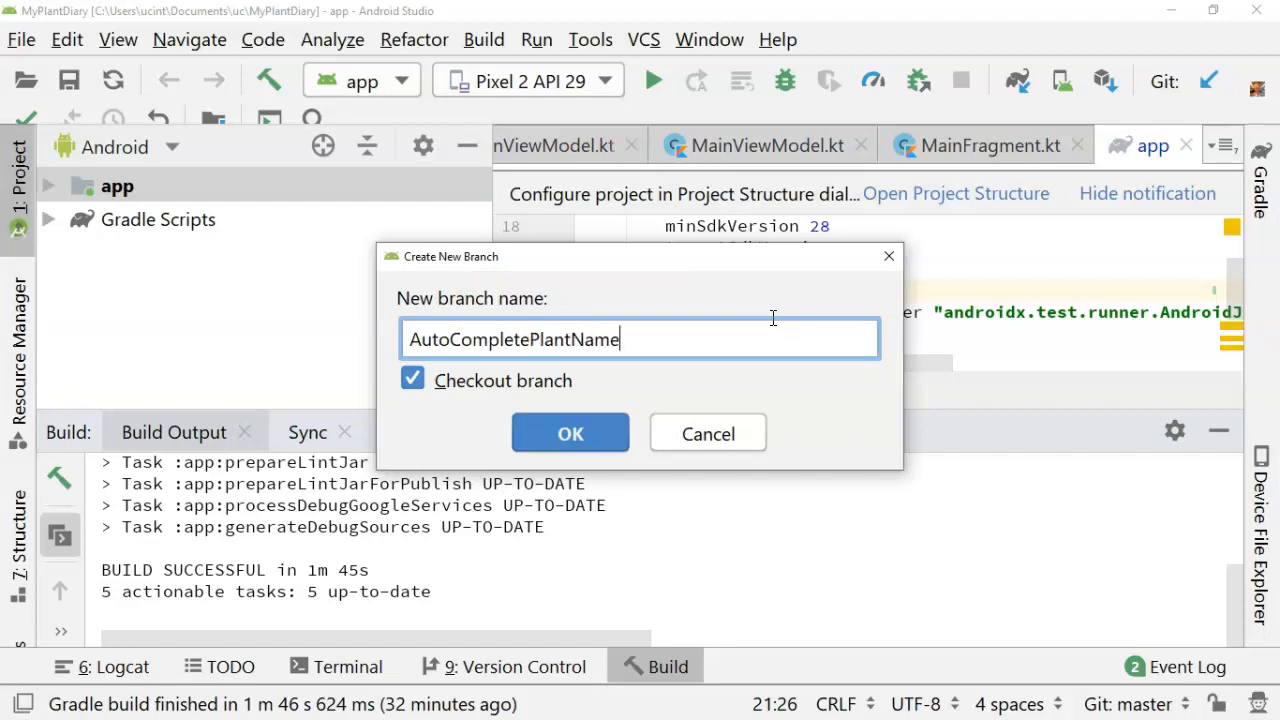
pyautogui.click(621, 434)
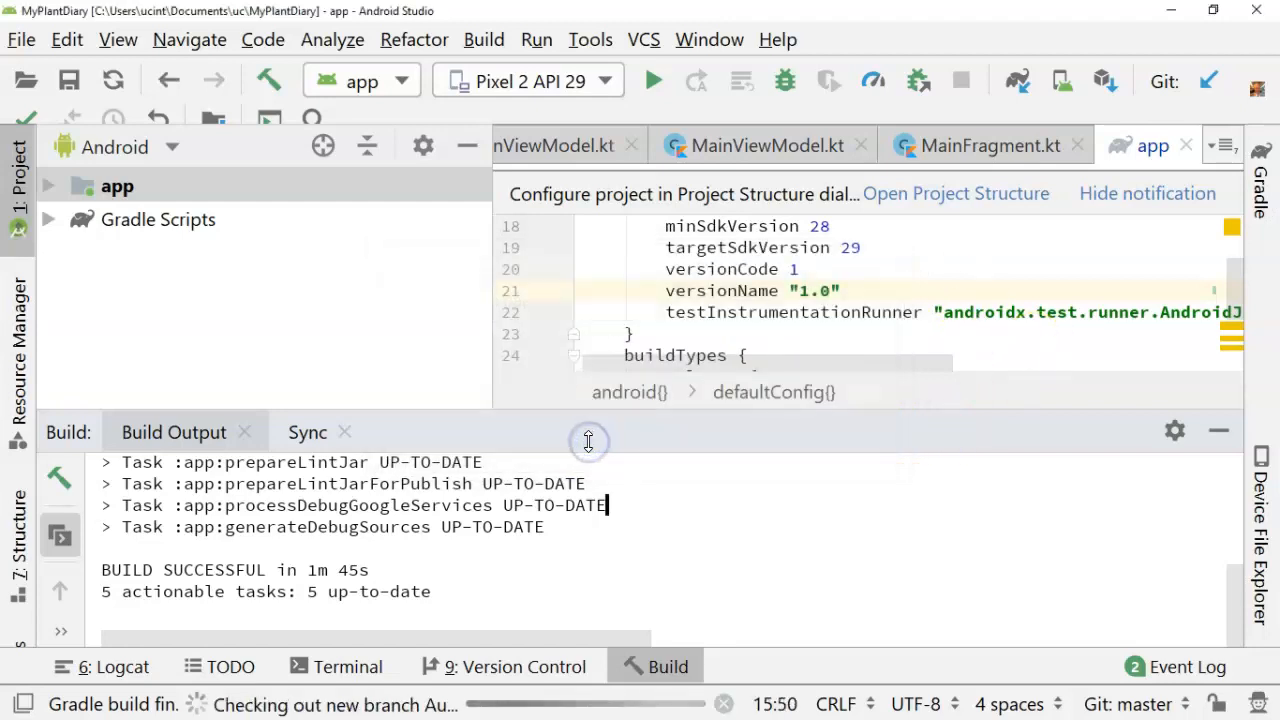
# Step: Commit the app's modified build.gradle and .gitignore files with the existing commit message and push them to origin's AutoCompletePlantName branch
pyautogui.click(172, 188)
pyautogui.rightClick(172, 188)
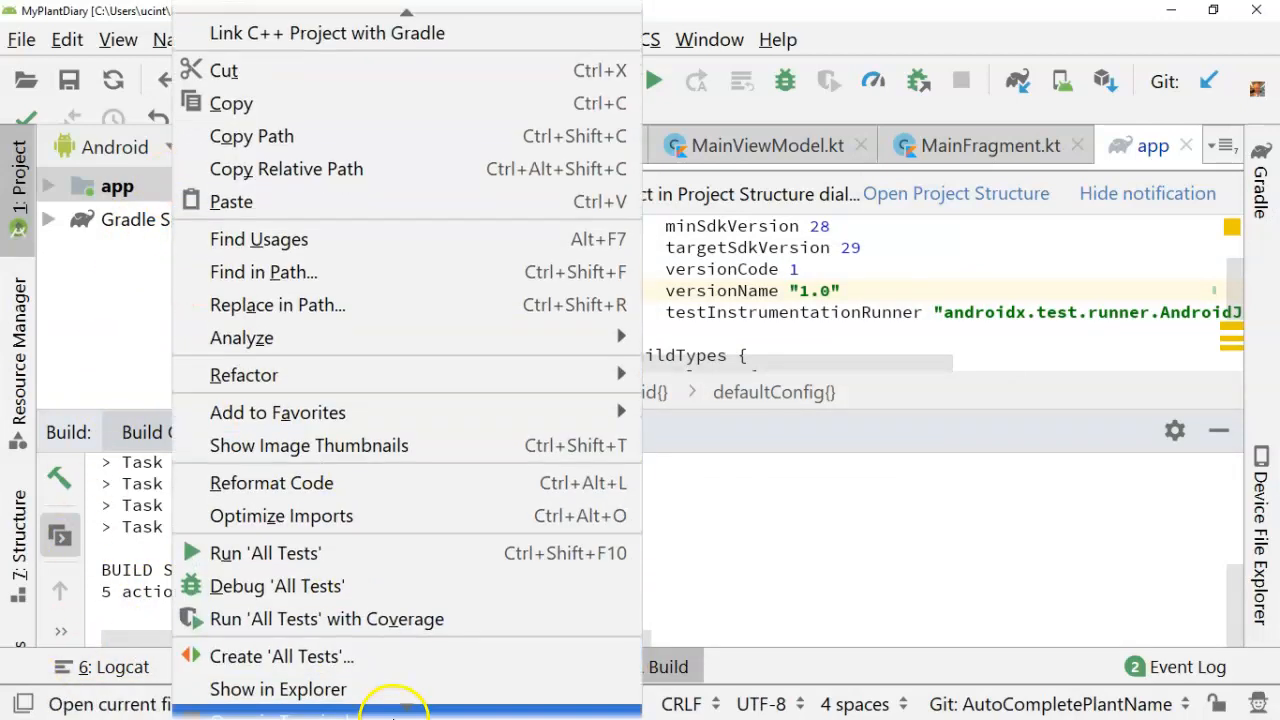
pyautogui.moveTo(400, 705)
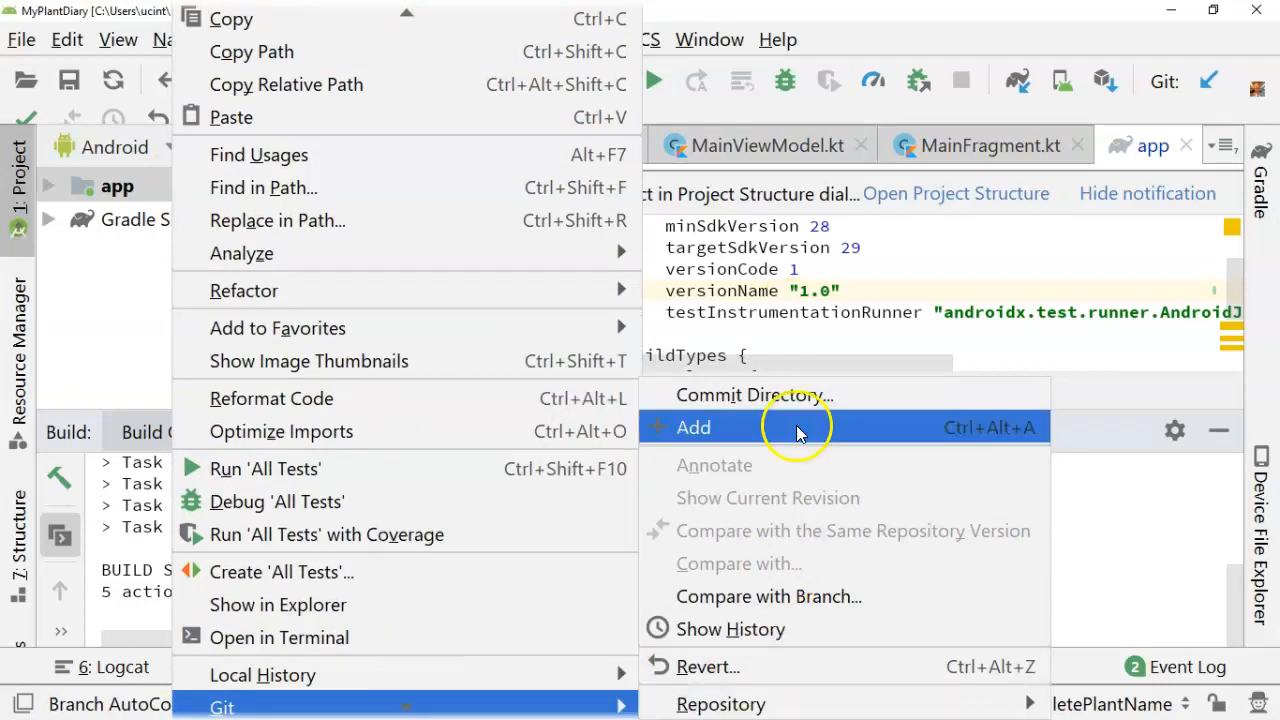
pyautogui.click(780, 395)
pyautogui.click(142, 162)
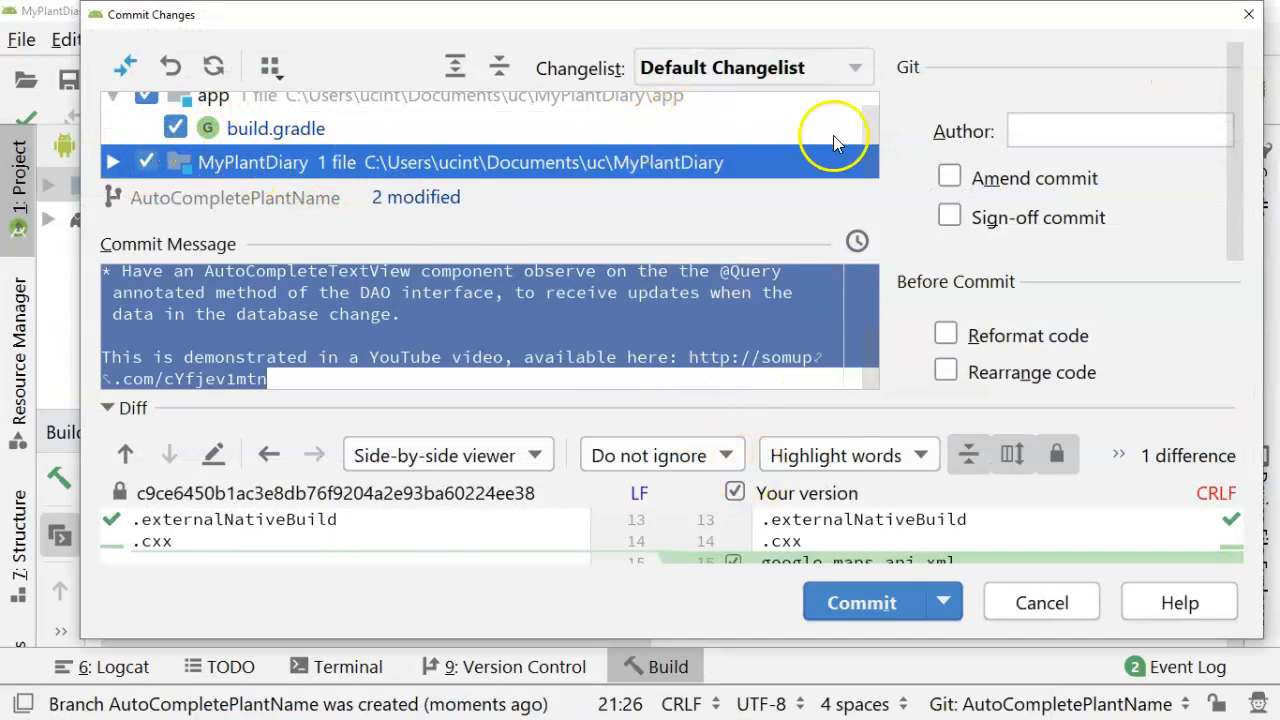
pyautogui.click(864, 158)
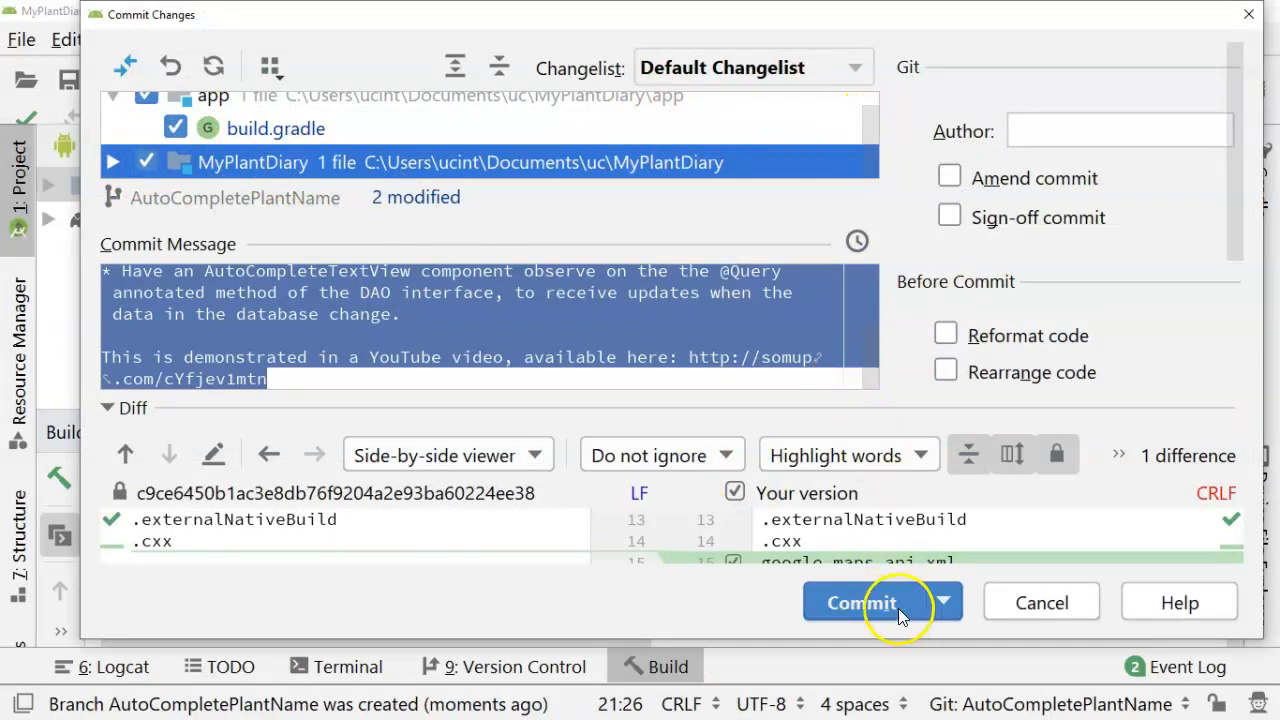
pyautogui.click(943, 604)
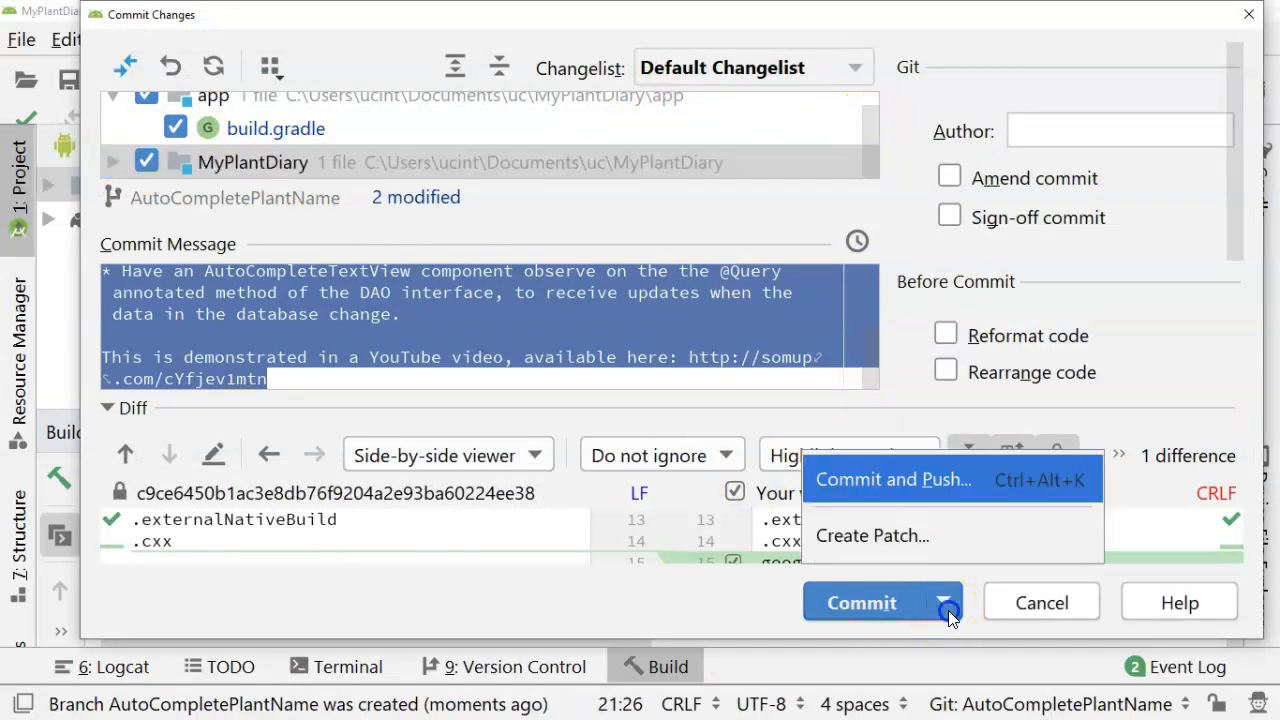
pyautogui.click(941, 482)
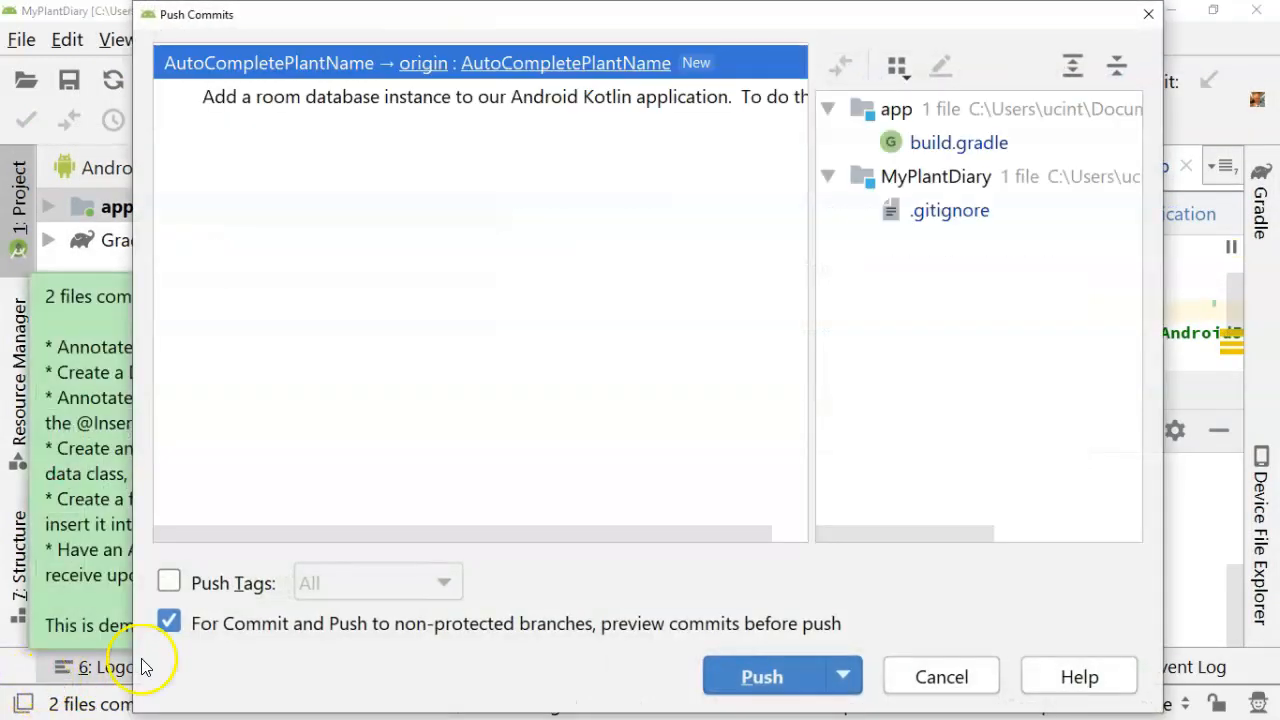
pyautogui.click(757, 679)
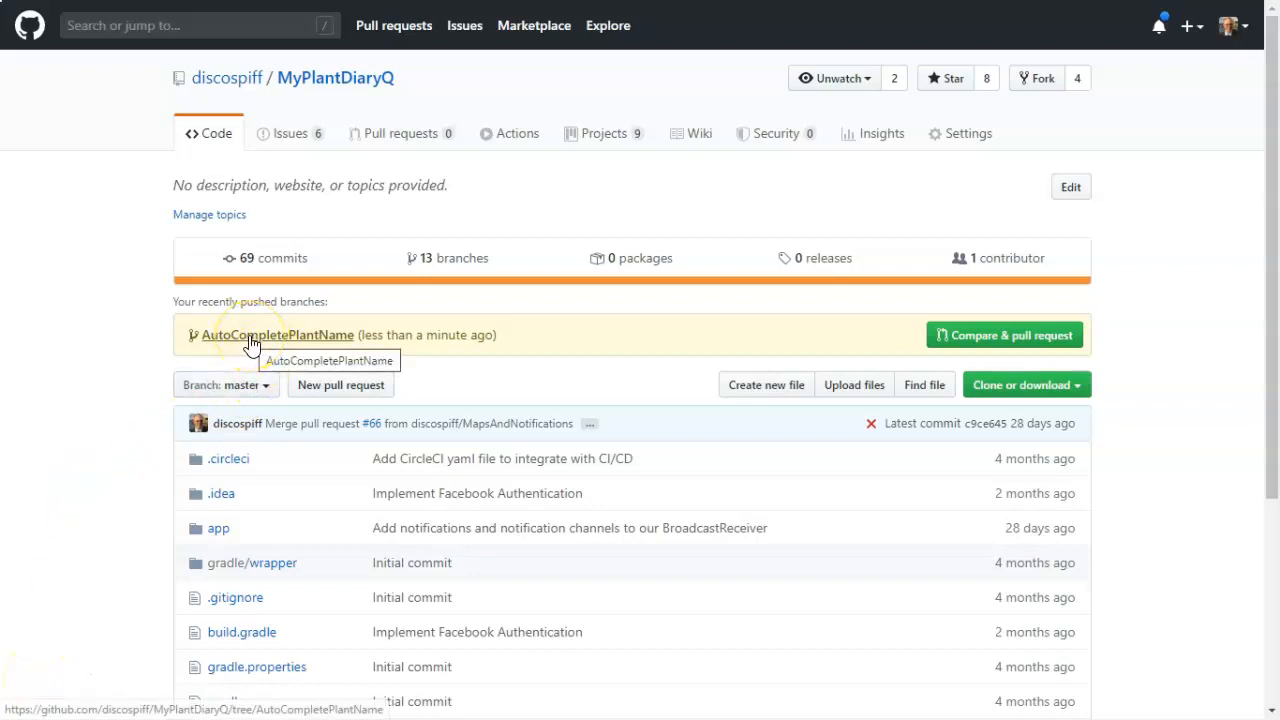
# Step: Switch to GitHub and create a pull request from AutoCompletePlantName into master, keeping the prefilled title and description
pyautogui.click(958, 336)
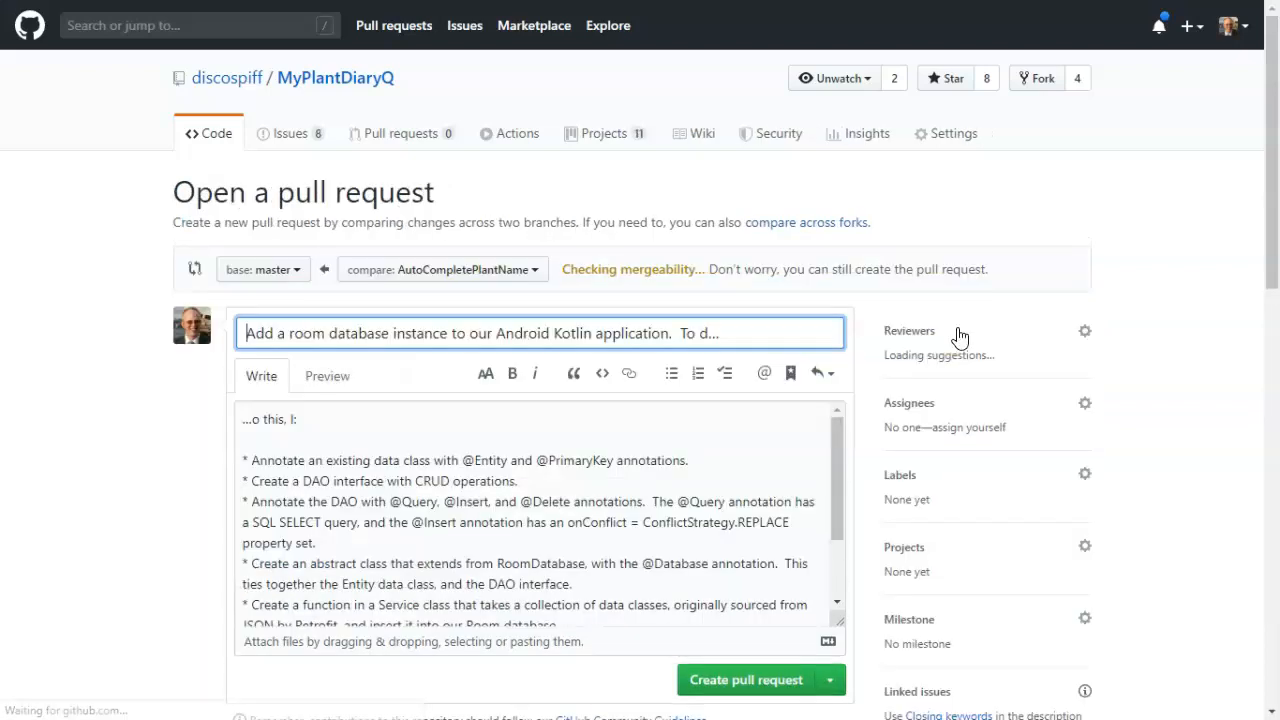
pyautogui.scroll(-2, 677, 456)
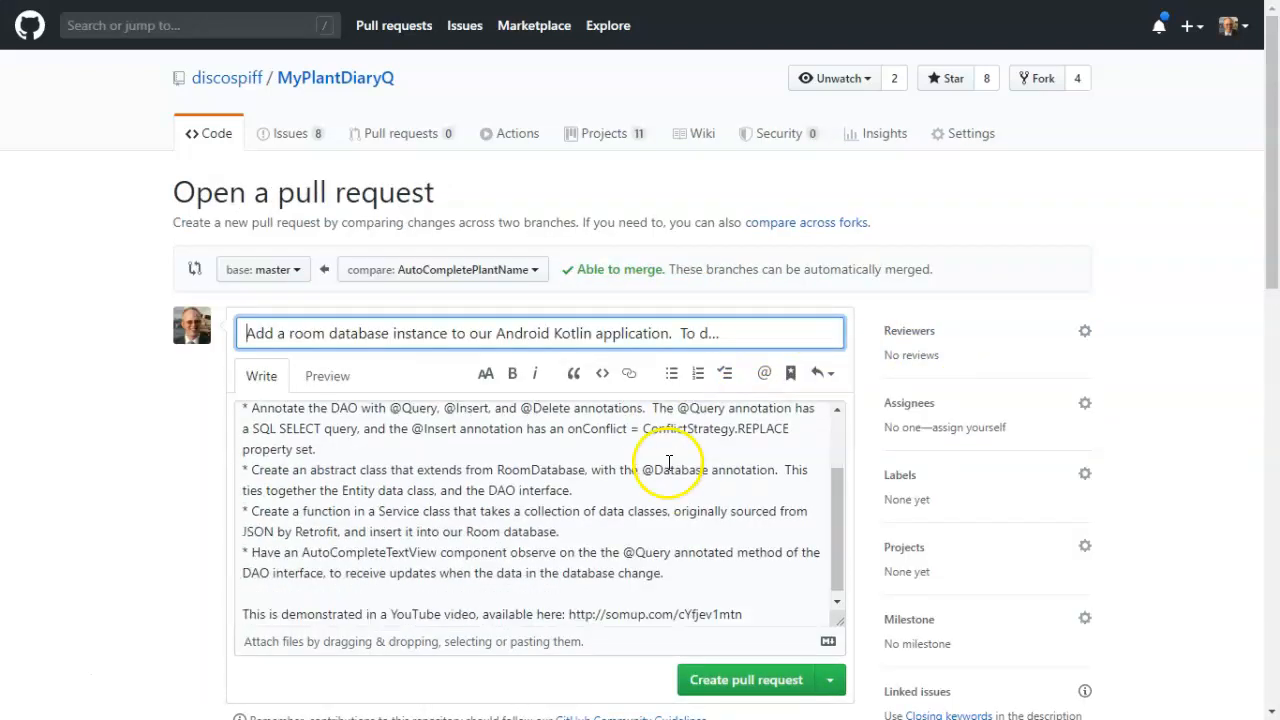
pyautogui.click(745, 684)
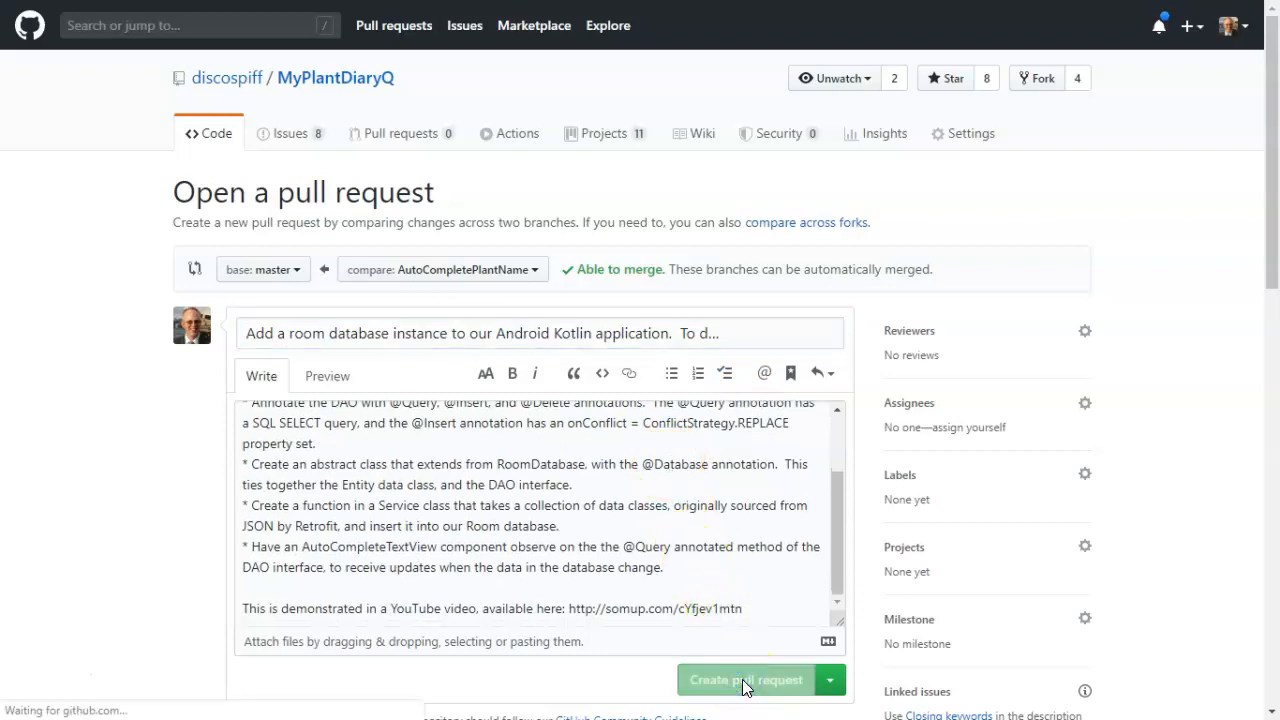
# Step: Link the "Add a room database instance" pull request to the Add AutoCompleteTextView widget to screen issue from the Plant Name Autocomplete board
pyautogui.scroll(-10, 200, 571)
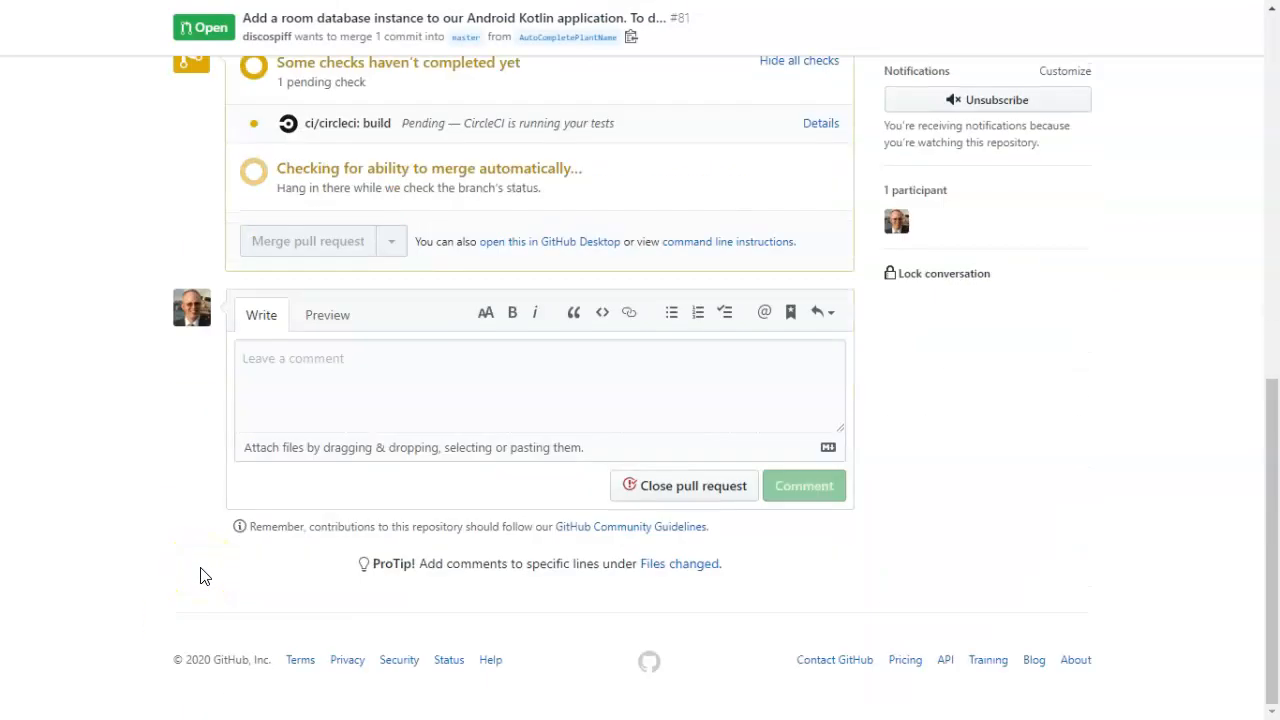
pyautogui.scroll(2, 200, 576)
pyautogui.scroll(3, 200, 576)
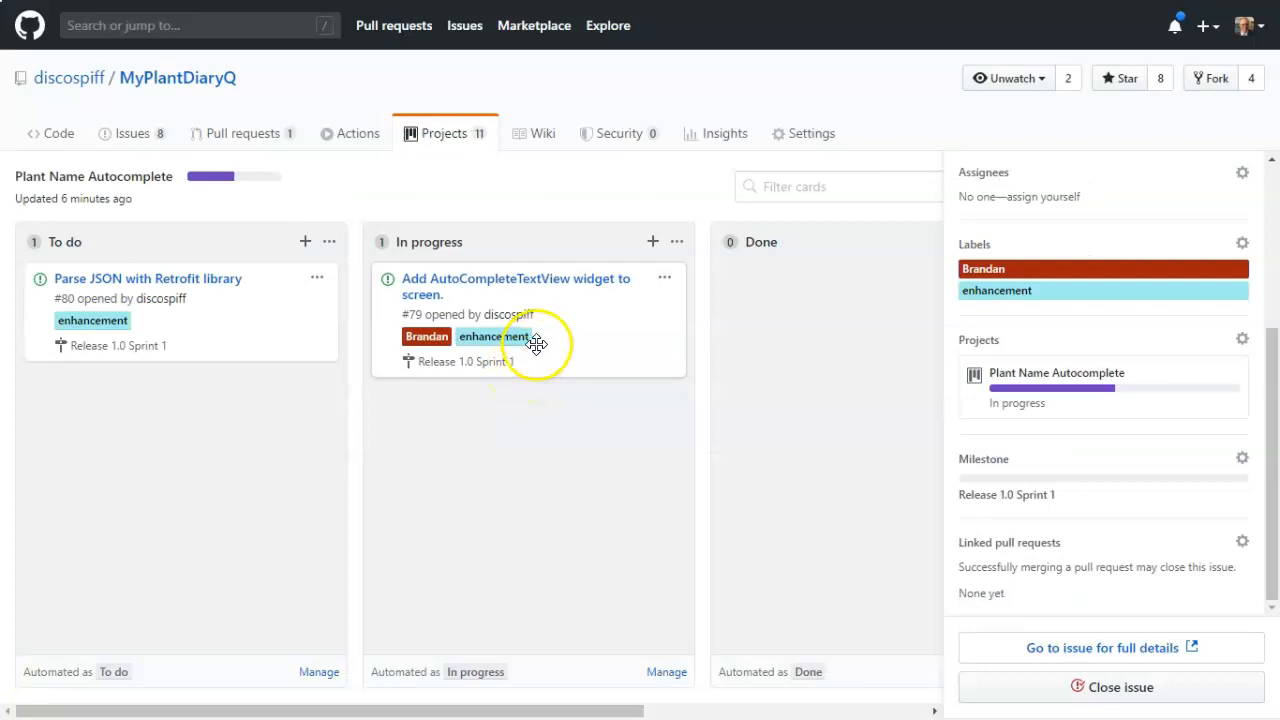
pyautogui.click(565, 290)
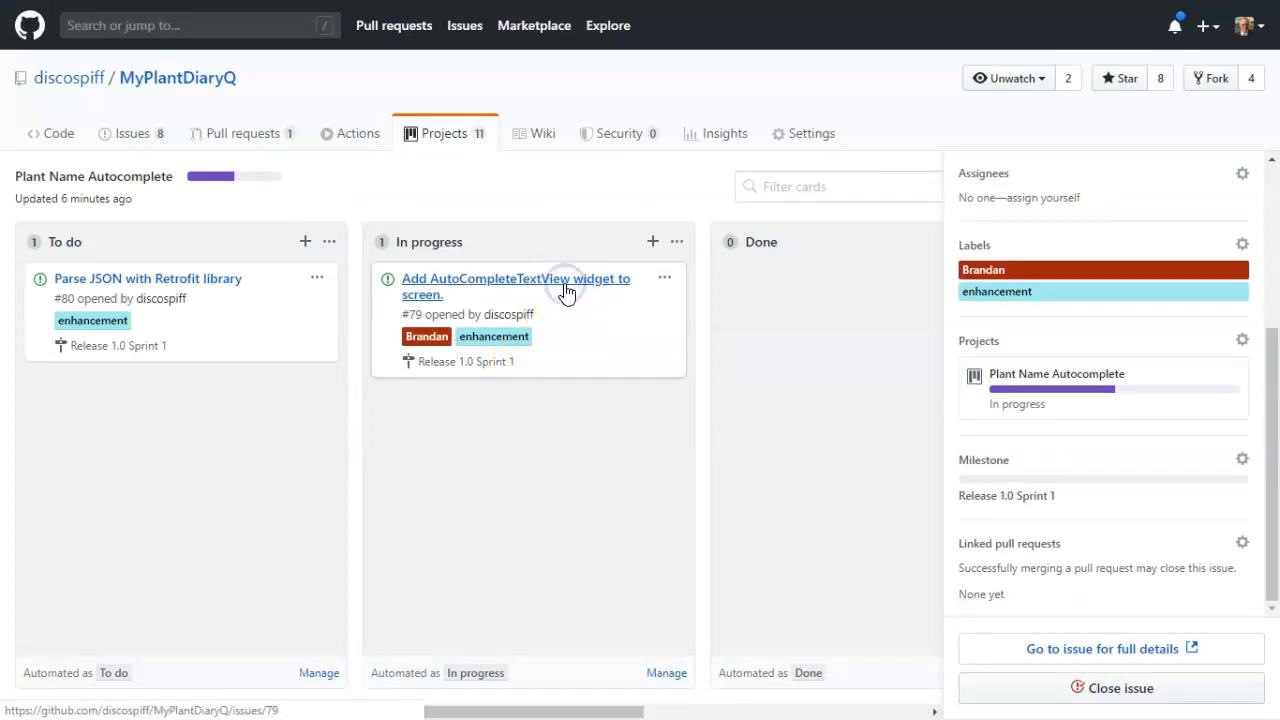
pyautogui.click(509, 281)
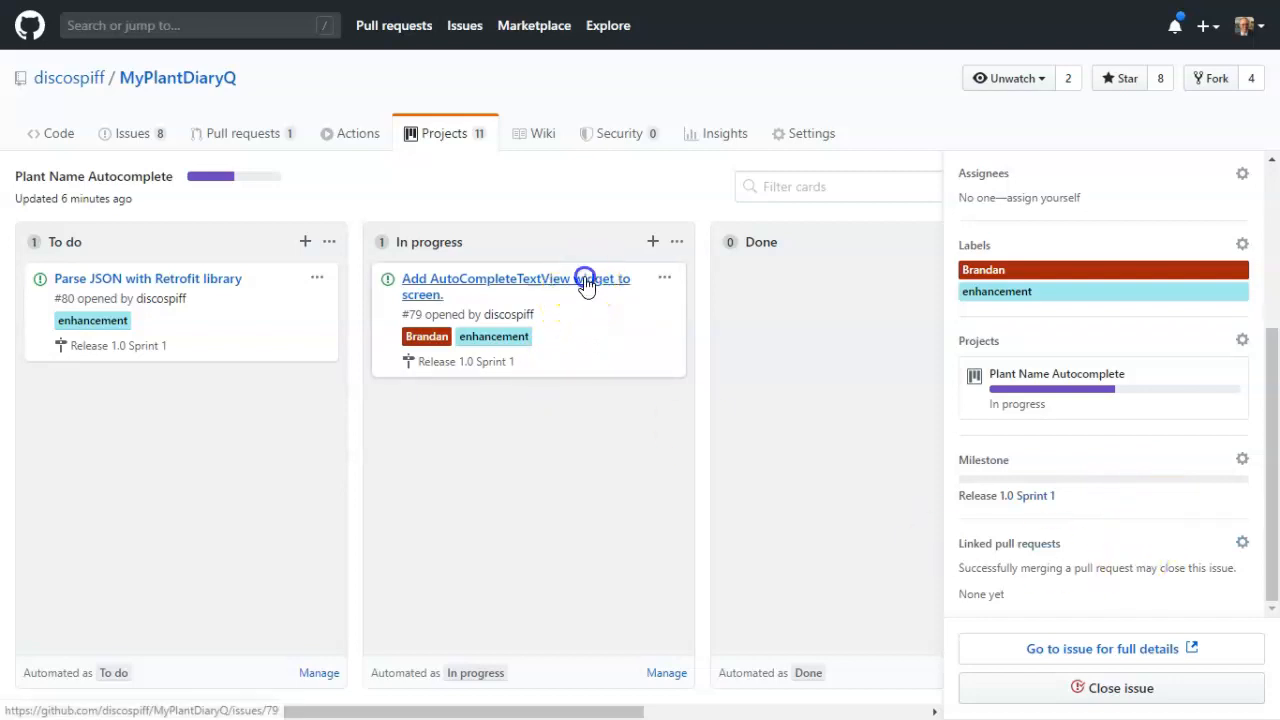
pyautogui.click(1243, 545)
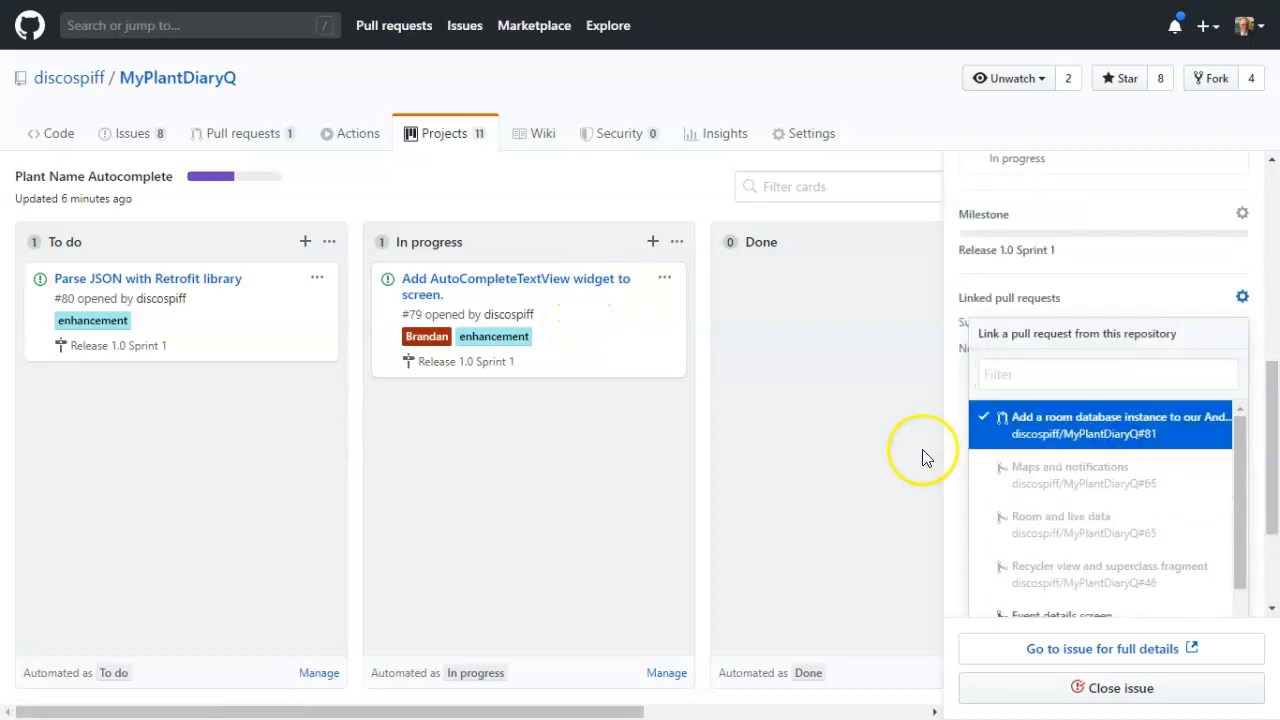
pyautogui.click(900, 480)
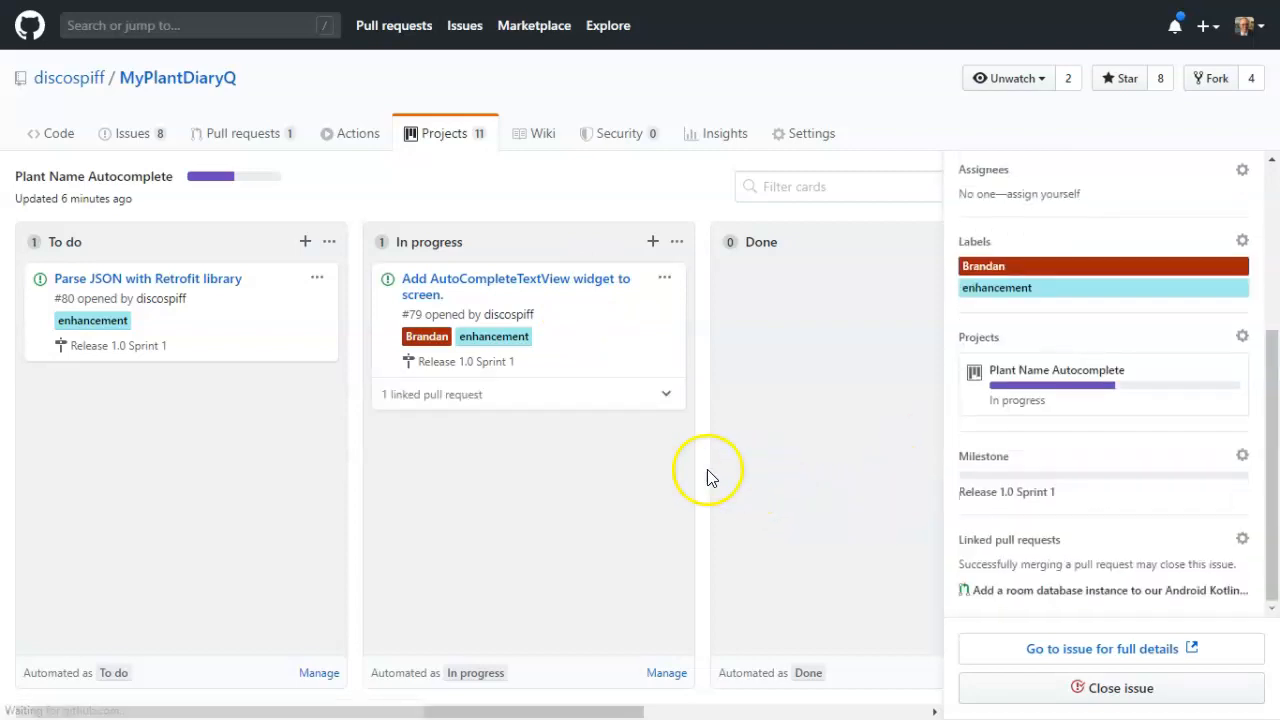
# Step: Link the same "Add a room database instance" pull request to the Parse JSON with Retrofit library issue
pyautogui.click(210, 280)
pyautogui.scroll(-3, 1049, 466)
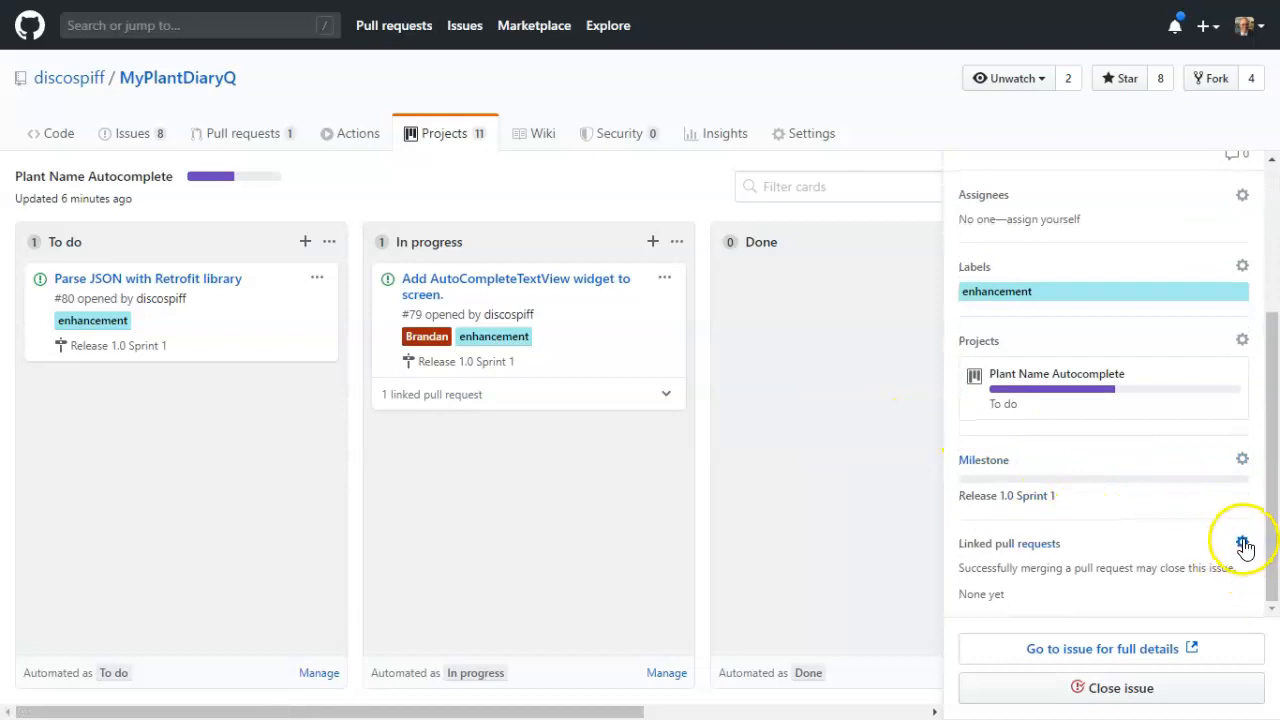
pyautogui.click(1242, 542)
pyautogui.scroll(-2, 1114, 590)
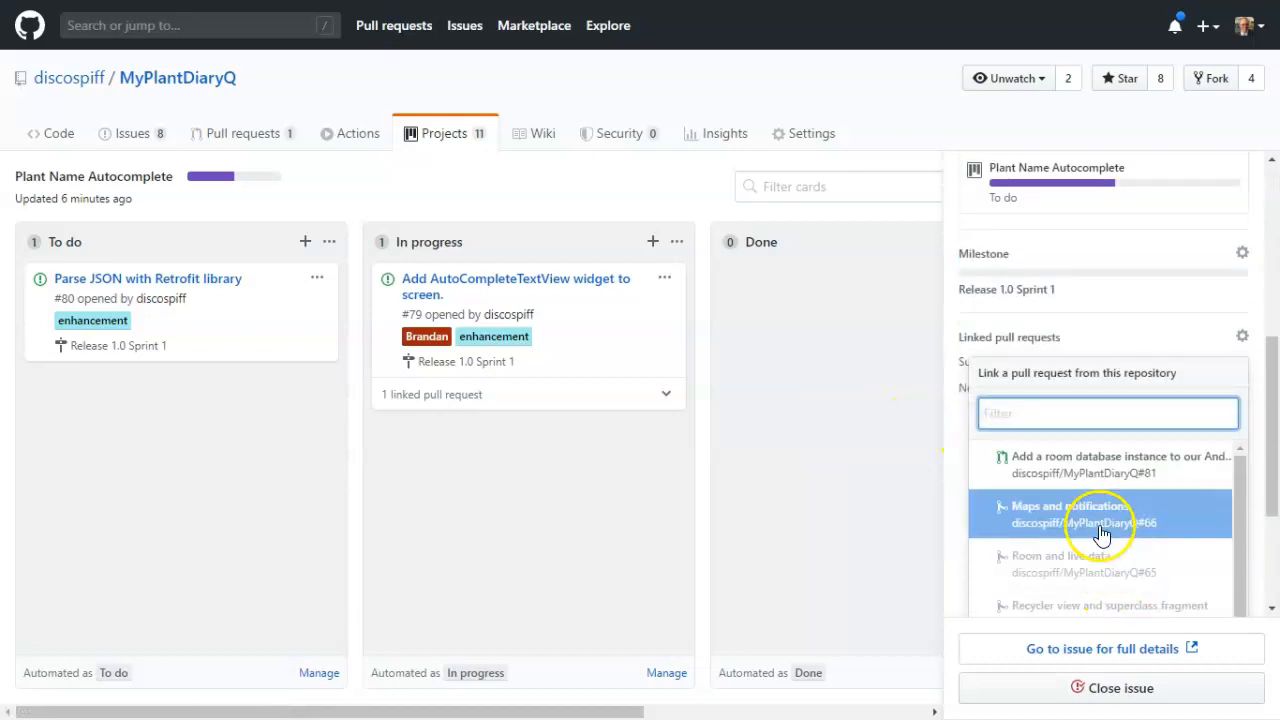
pyautogui.click(1118, 465)
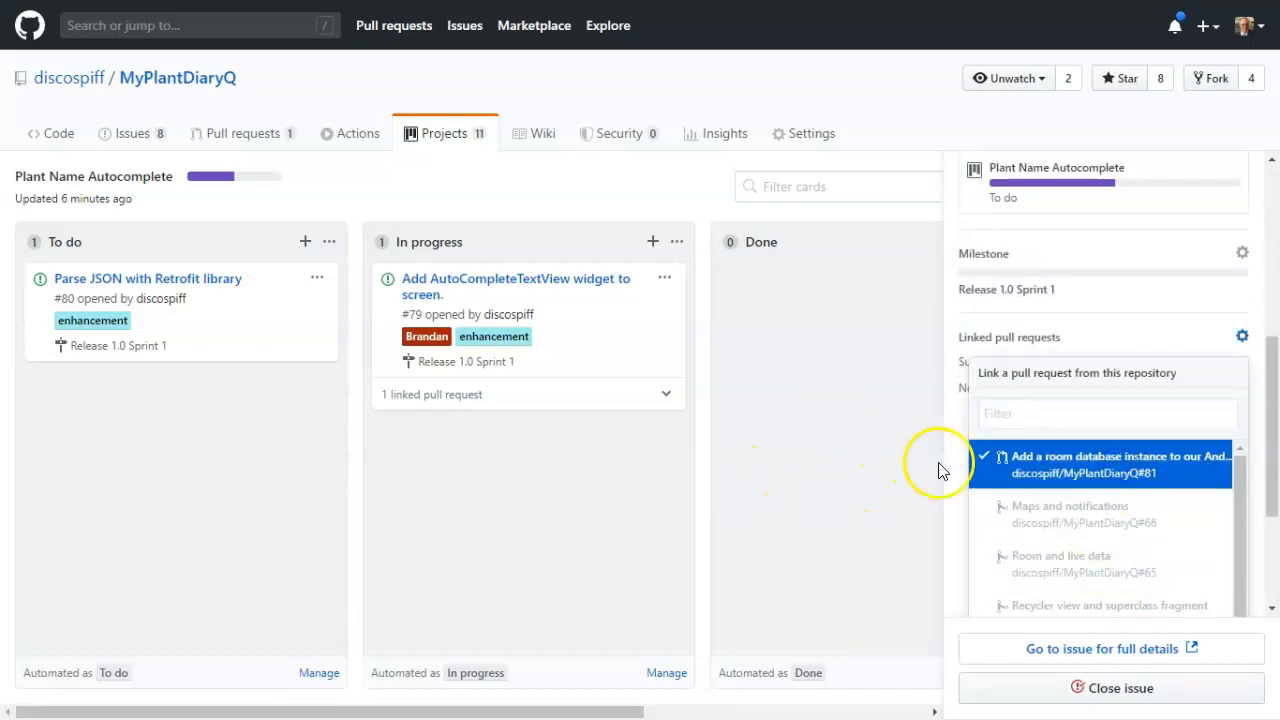
pyautogui.click(714, 498)
# Step: Merge the AutoCompletePlantName pull request into master and confirm the merge
pyautogui.click(72, 608)
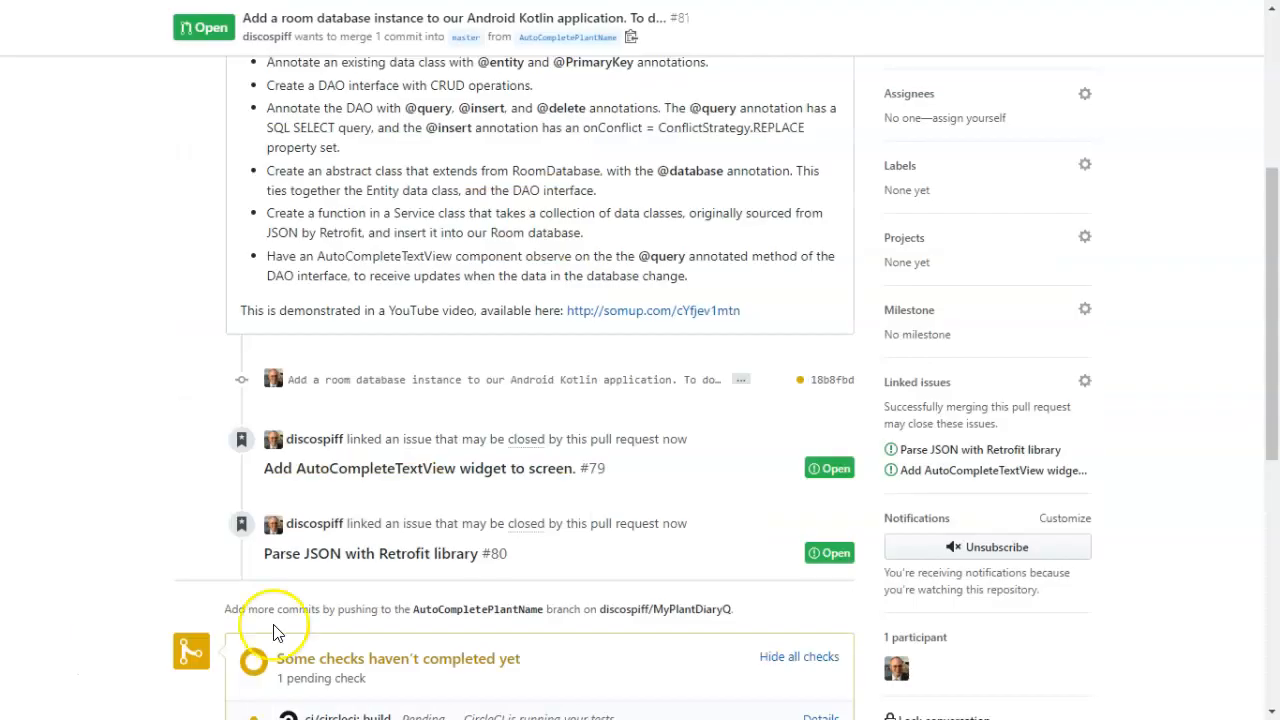
pyautogui.scroll(-4, 277, 632)
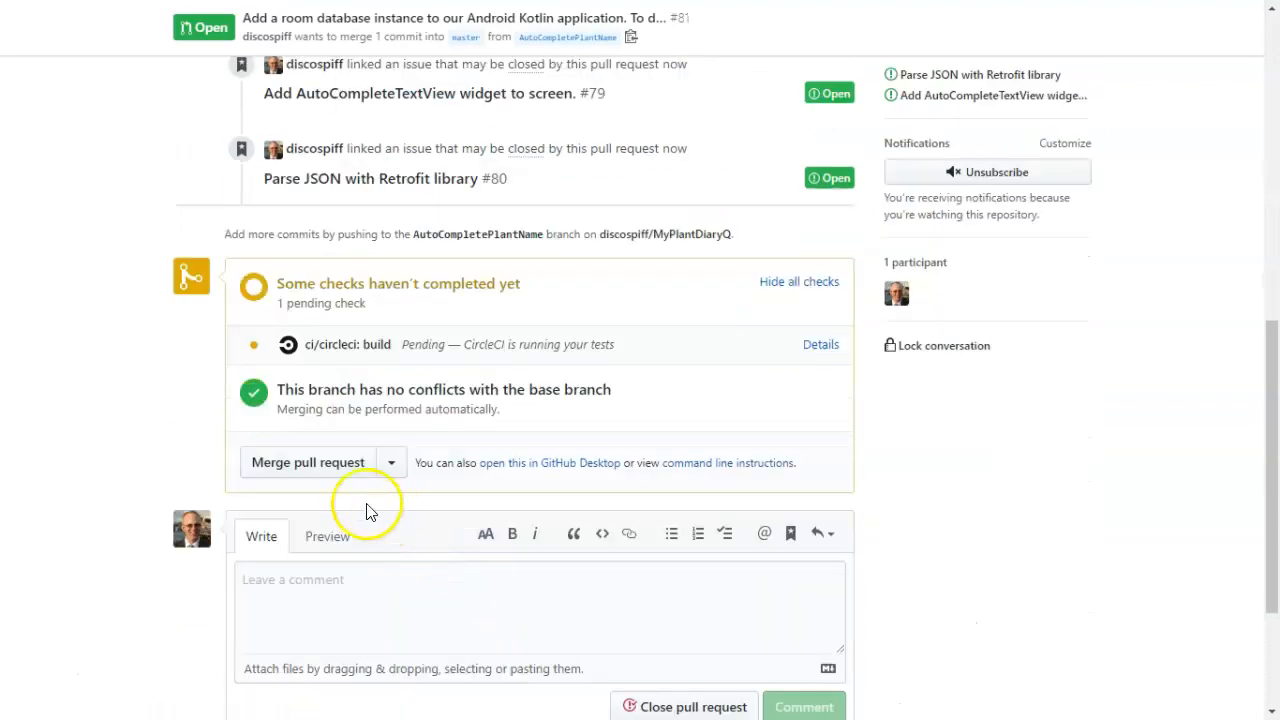
pyautogui.click(328, 462)
pyautogui.click(331, 462)
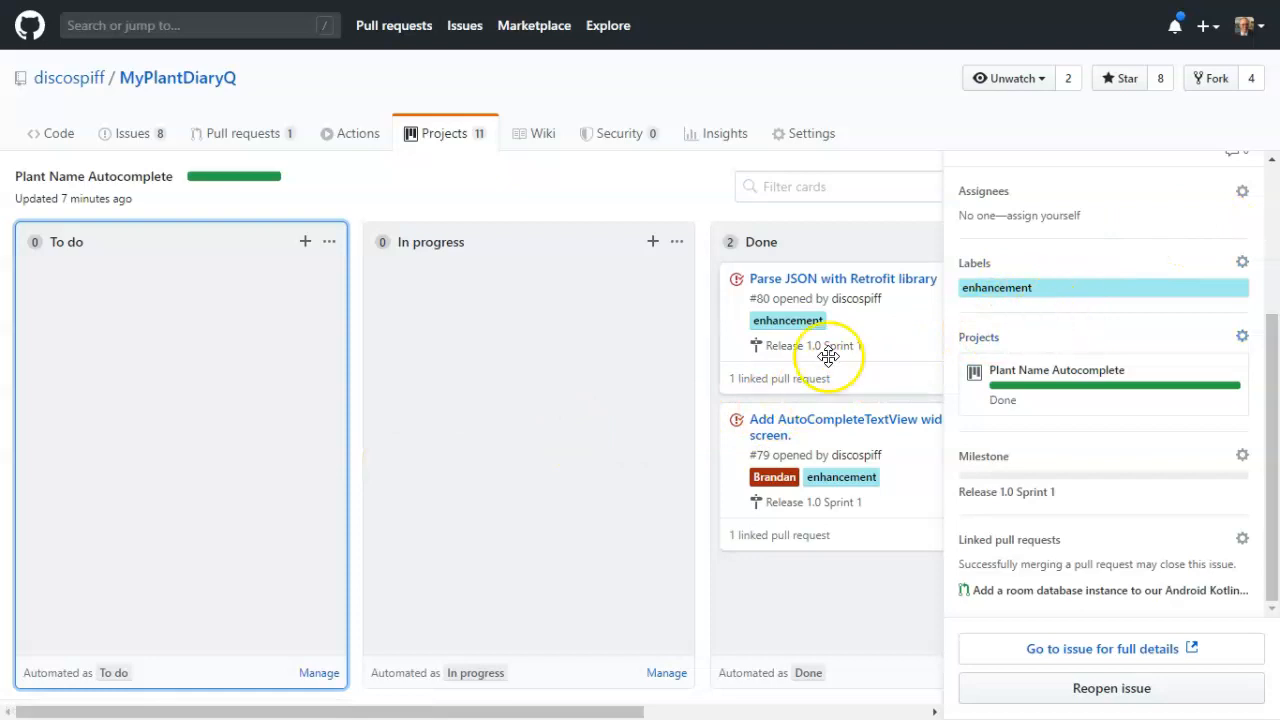
# Step: Filter the repository's issues by the Release 1.0 Sprint 1 milestone and show the closed ones
pyautogui.click(591, 405)
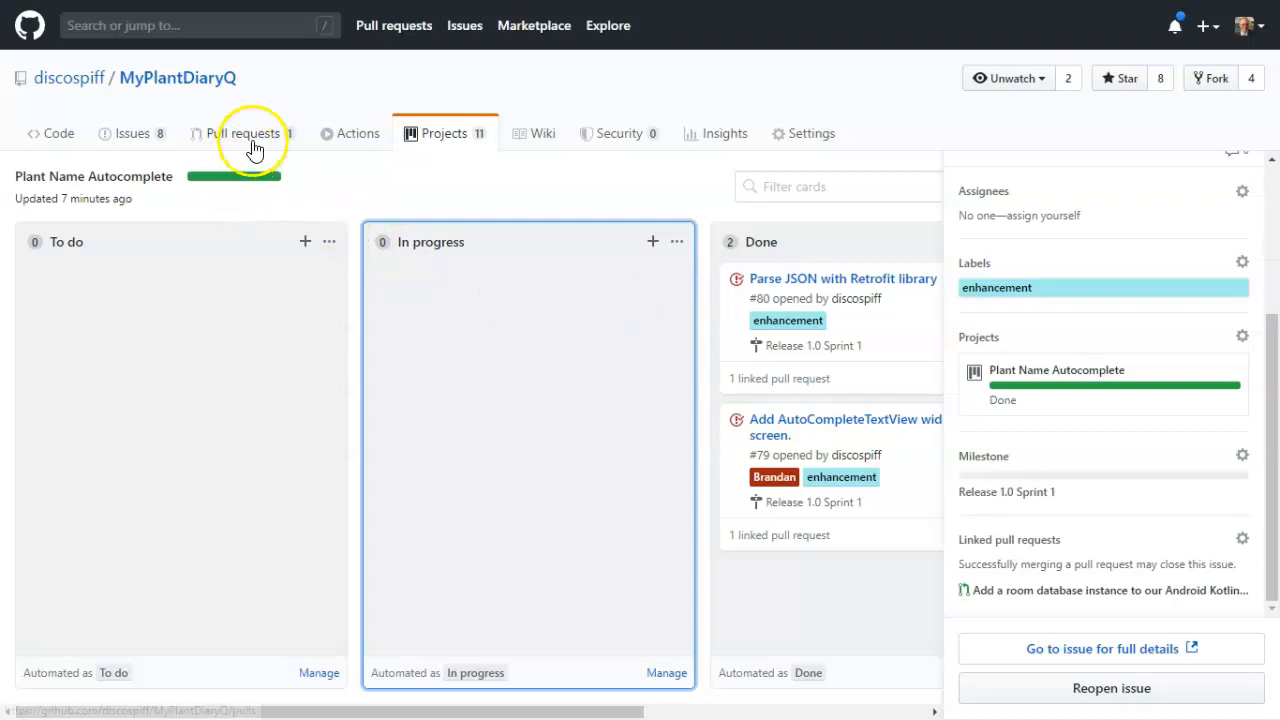
pyautogui.click(137, 136)
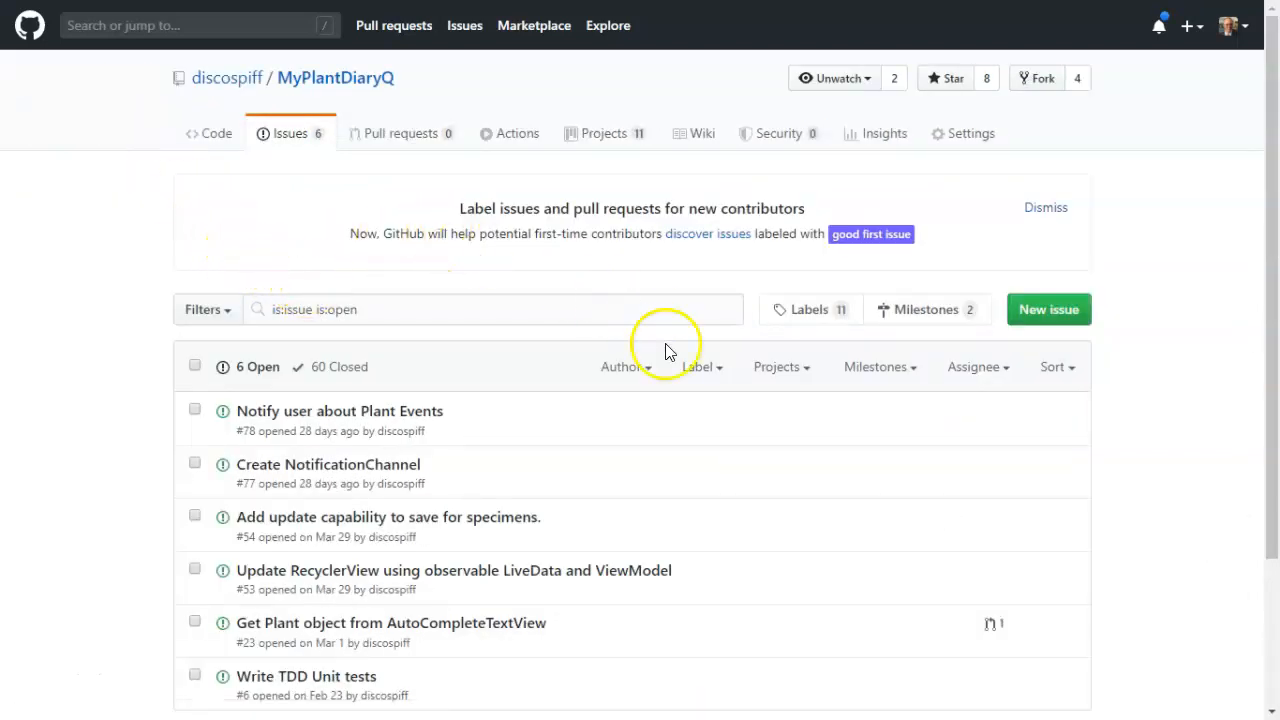
pyautogui.click(858, 368)
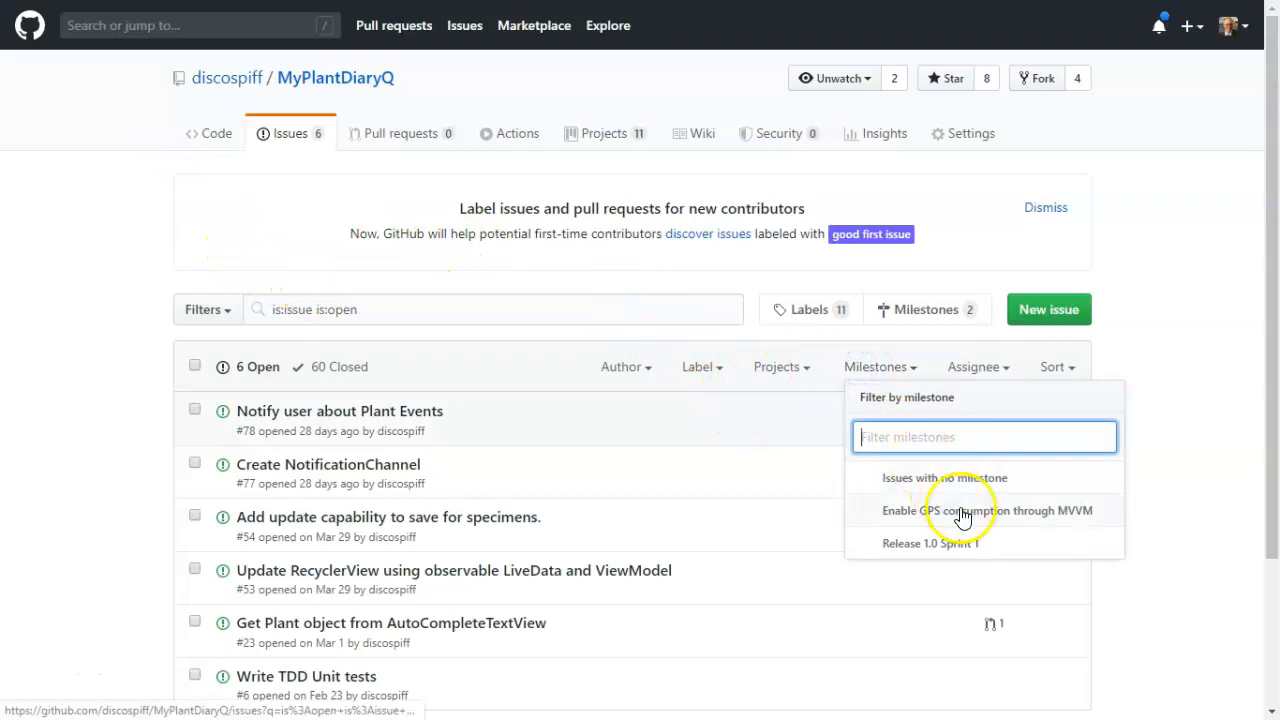
pyautogui.click(963, 547)
pyautogui.scroll(-2, 890, 495)
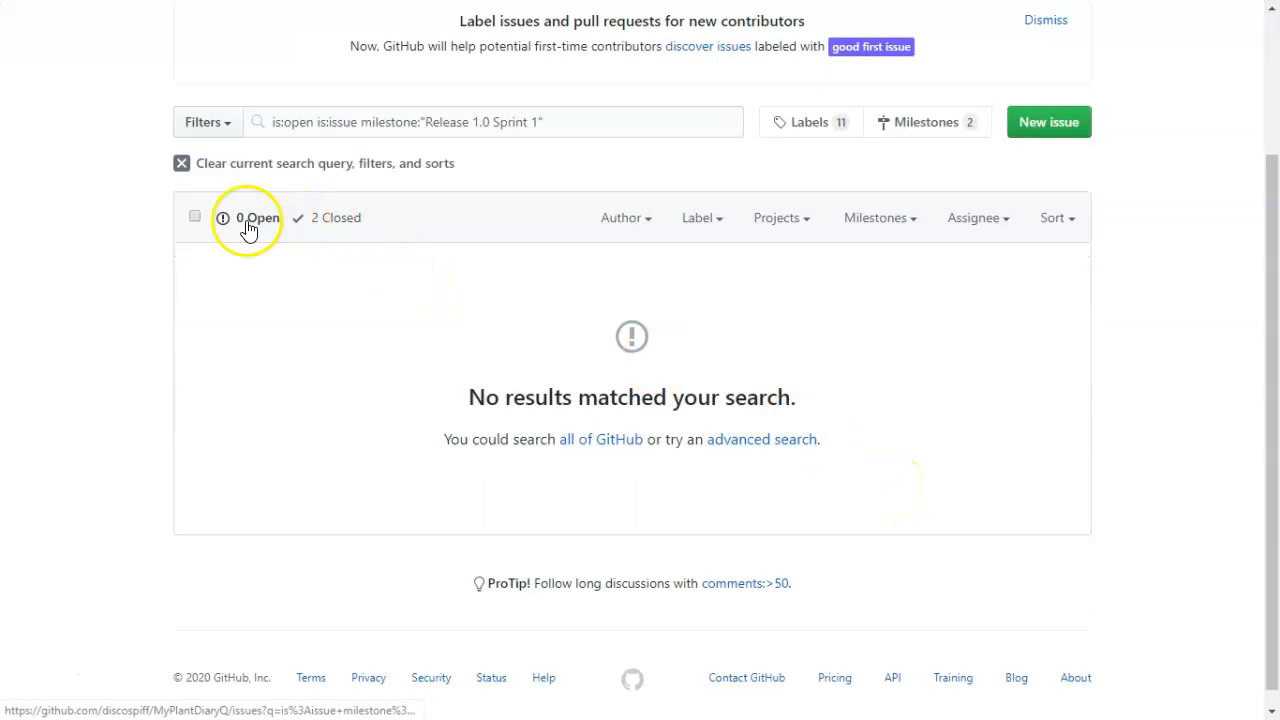
pyautogui.click(336, 220)
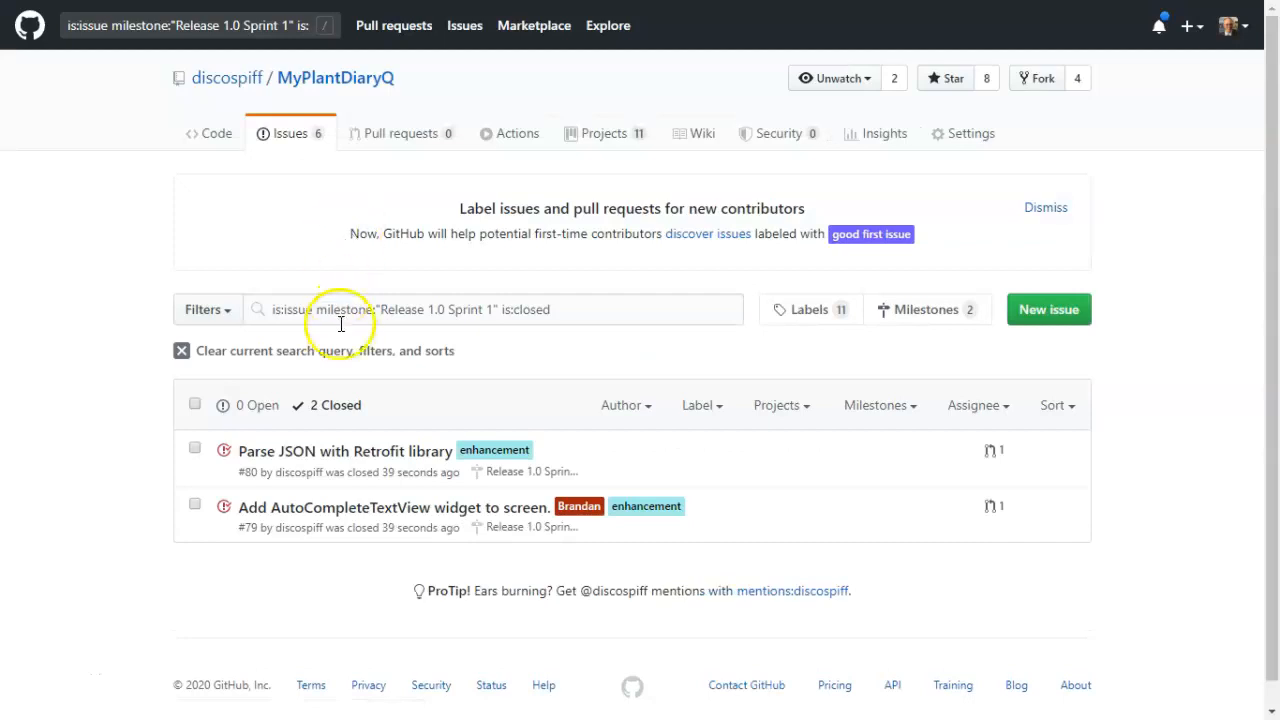
pyautogui.scroll(-1, 341, 363)
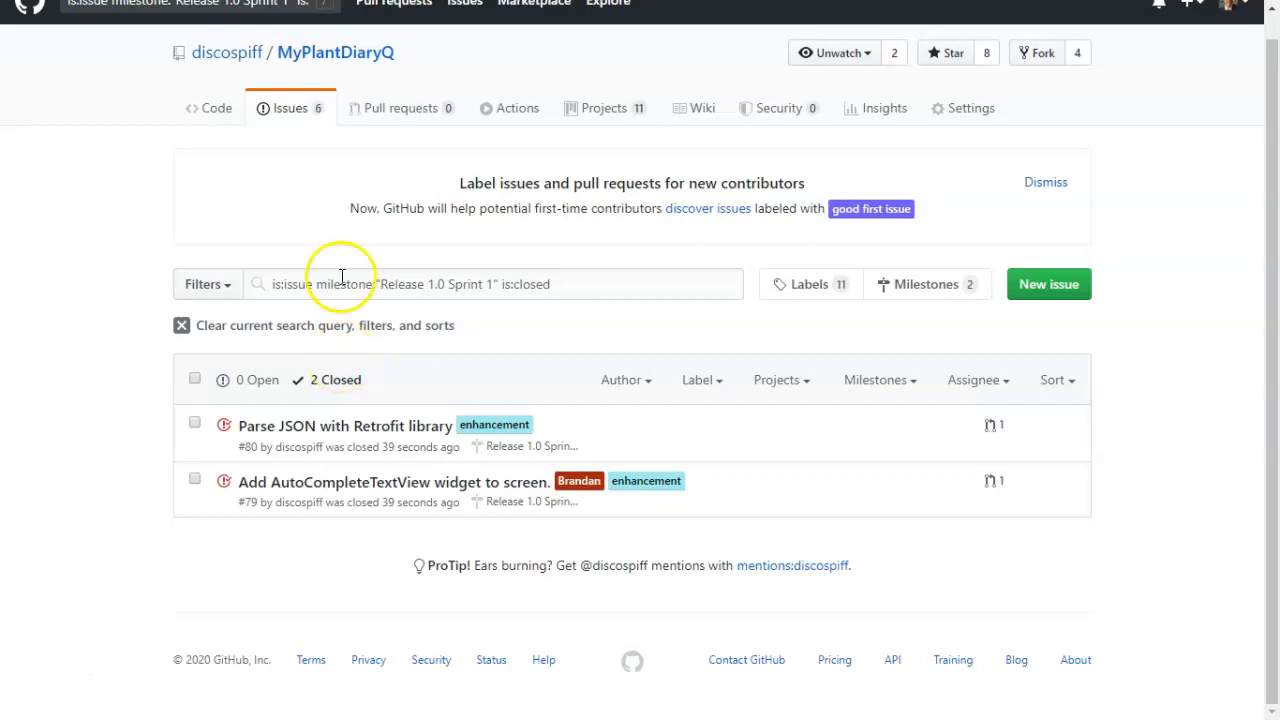
# Step: View the RAID project board and return to the Plant Name Autocomplete project board
pyautogui.click(586, 109)
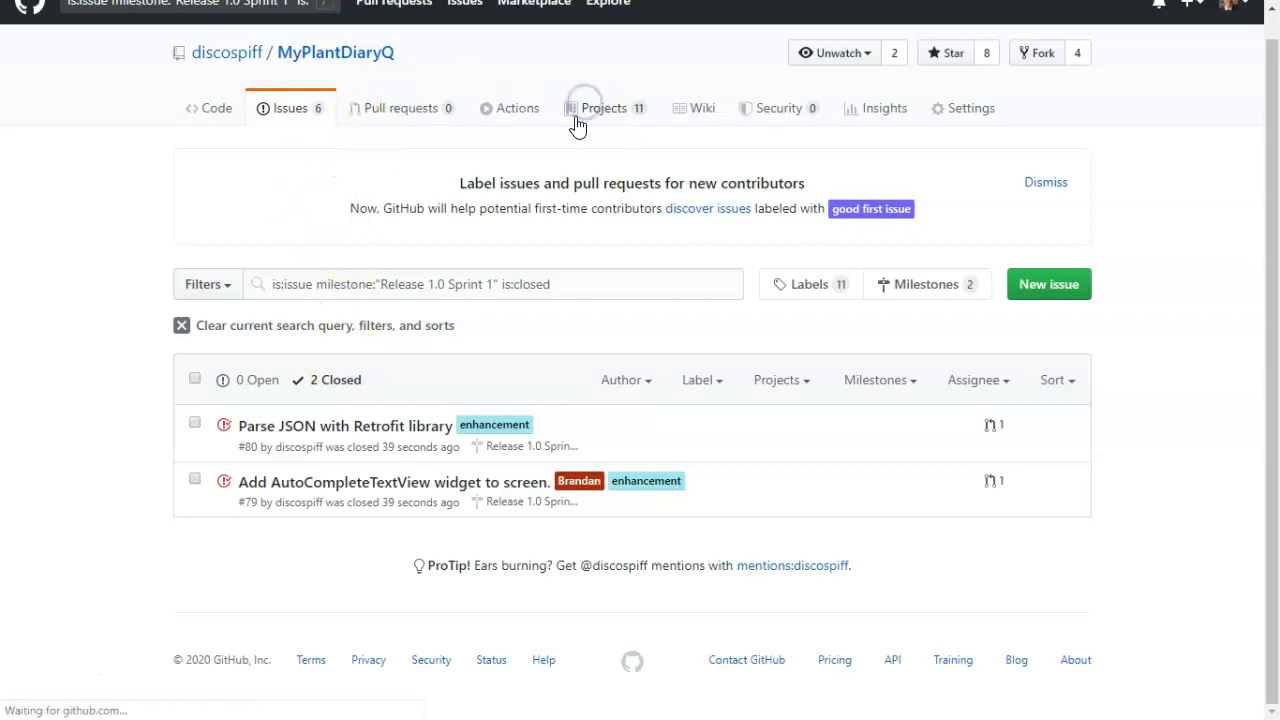
pyautogui.click(145, 401)
pyautogui.click(80, 384)
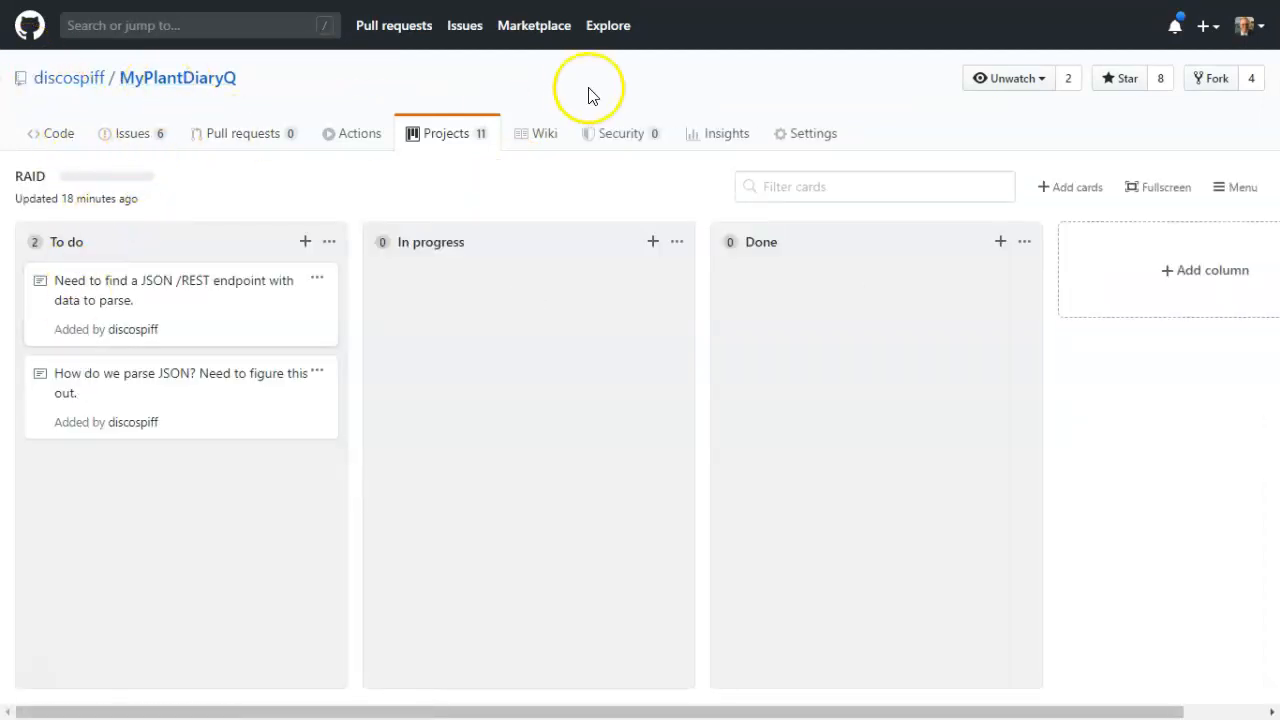
pyautogui.click(447, 140)
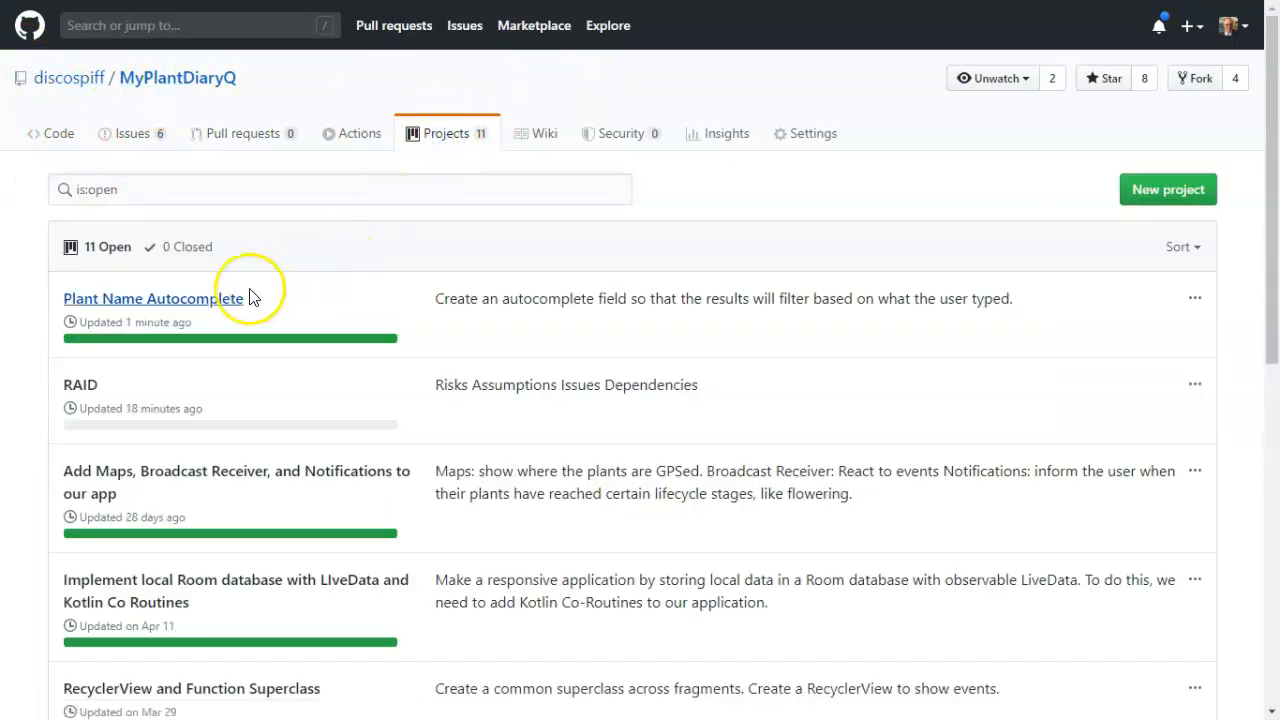
pyautogui.click(209, 298)
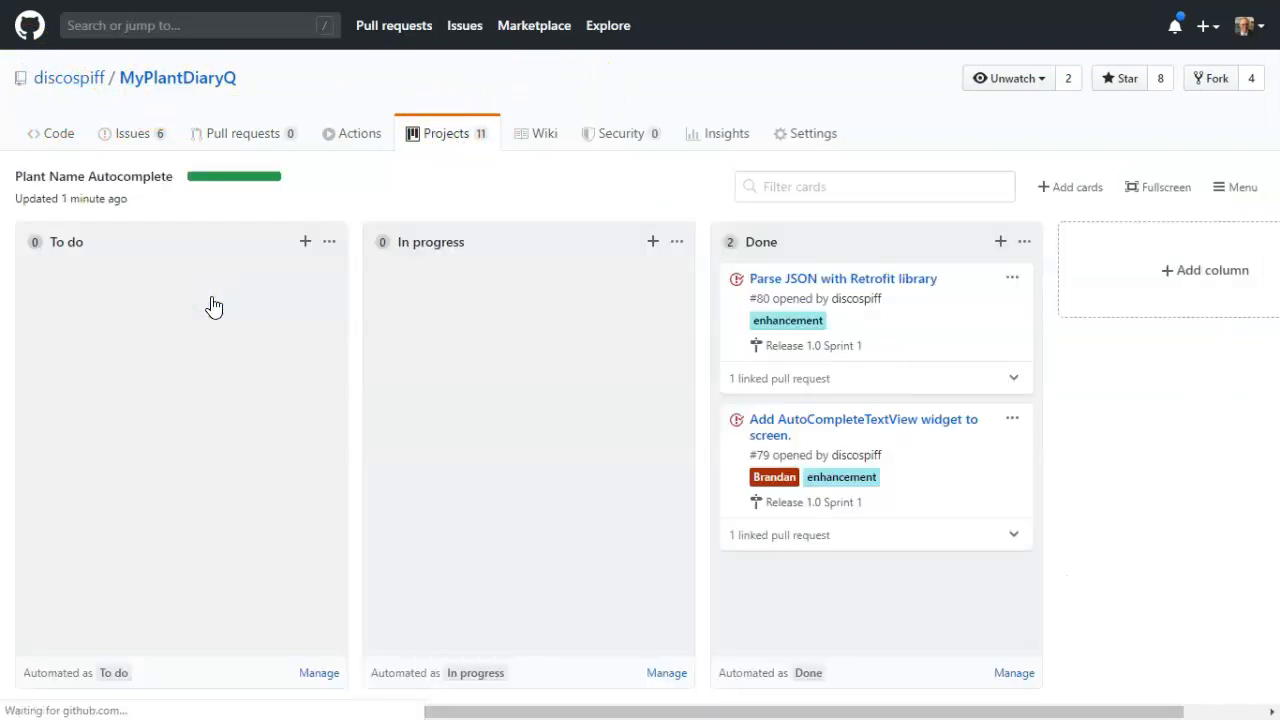